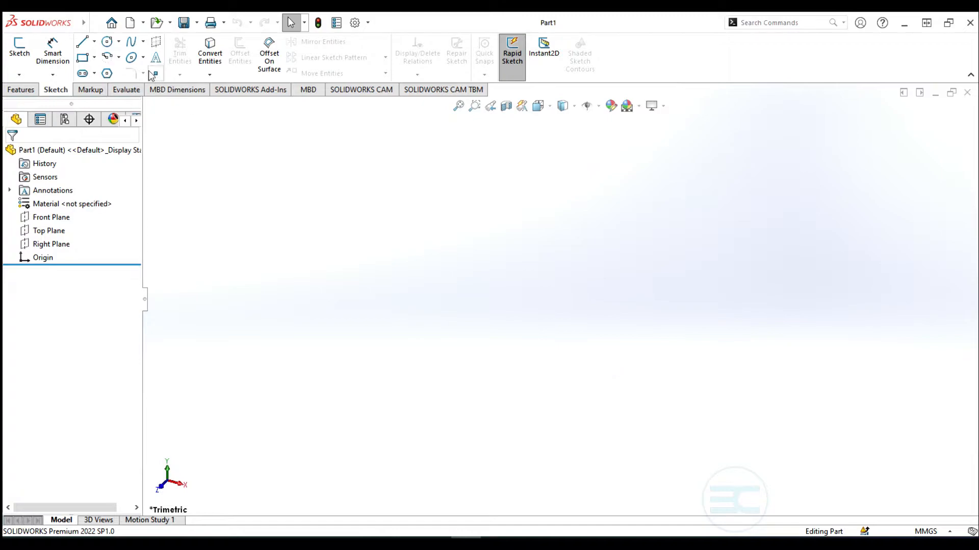
# Start Sketch1 on the Front Plane and pick the straight Line tool
pyautogui.click(20, 48)
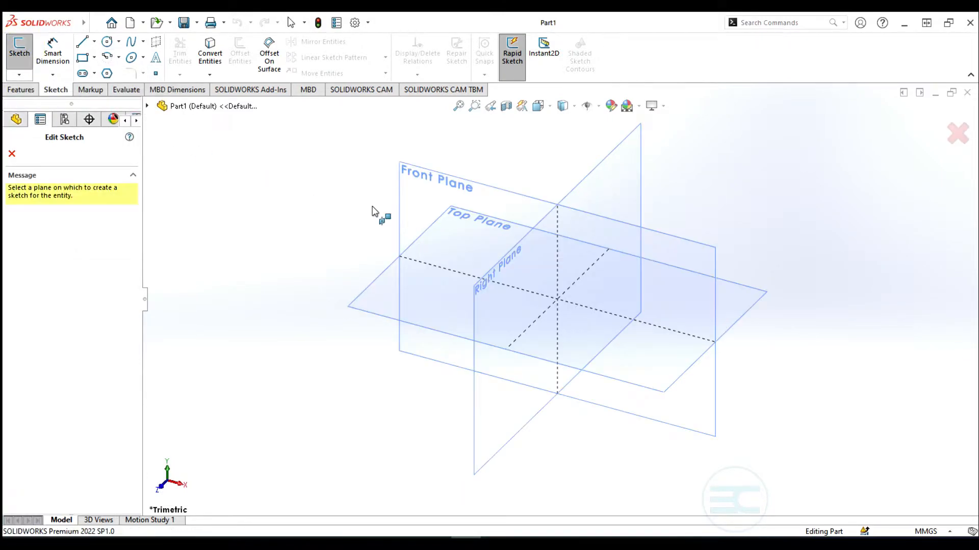
pyautogui.click(446, 179)
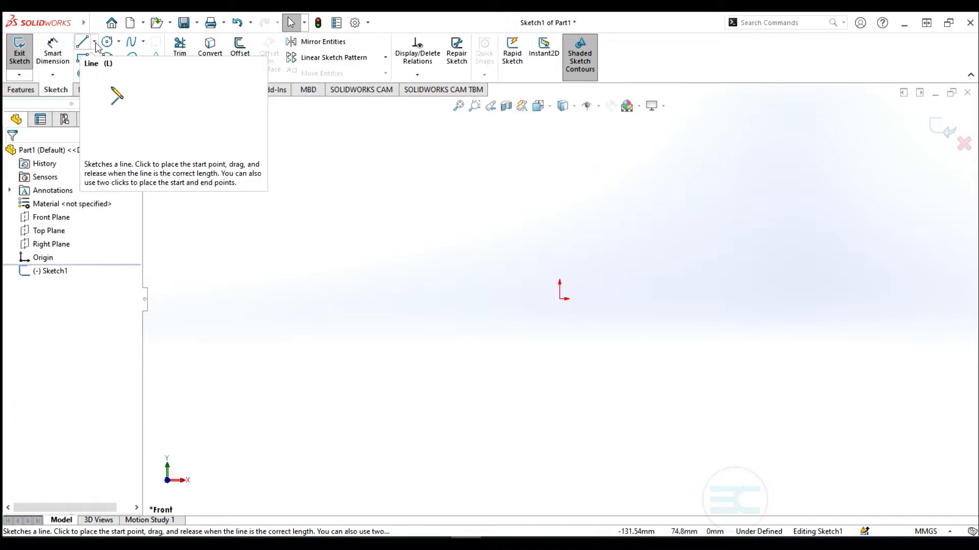
pyautogui.click(94, 41)
pyautogui.click(119, 41)
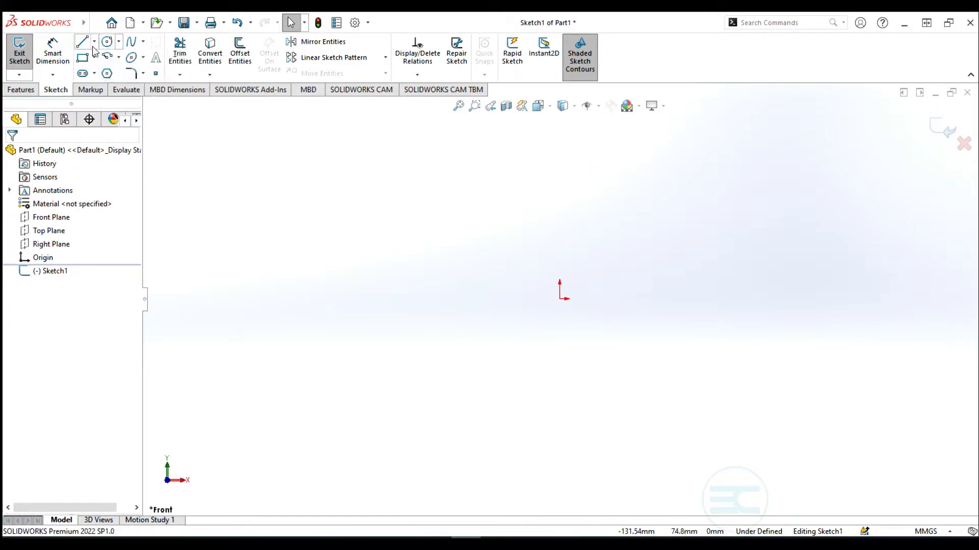
pyautogui.click(93, 42)
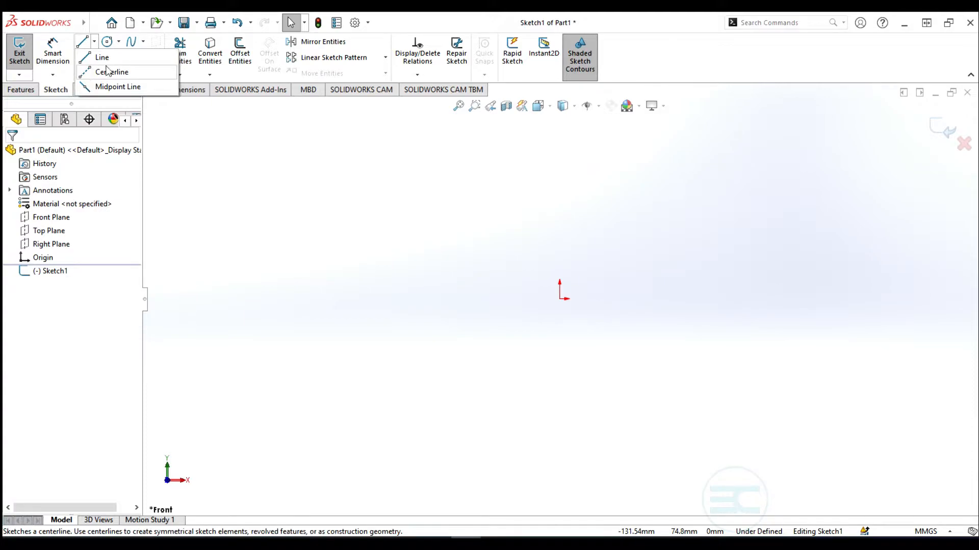
pyautogui.click(83, 43)
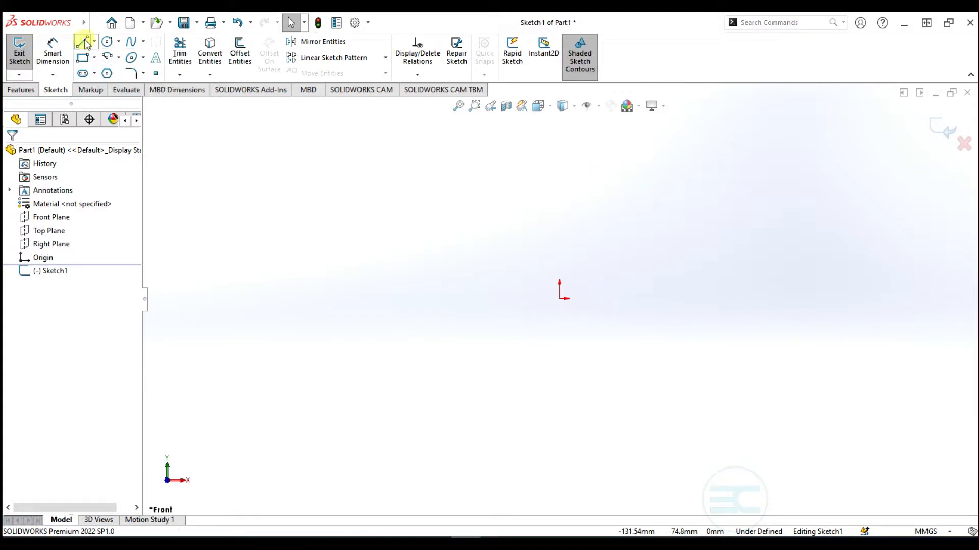
# Draw a single line left of the origin and a four-segment zigzag chain past the origin
pyautogui.click(204, 310)
pyautogui.click(292, 238)
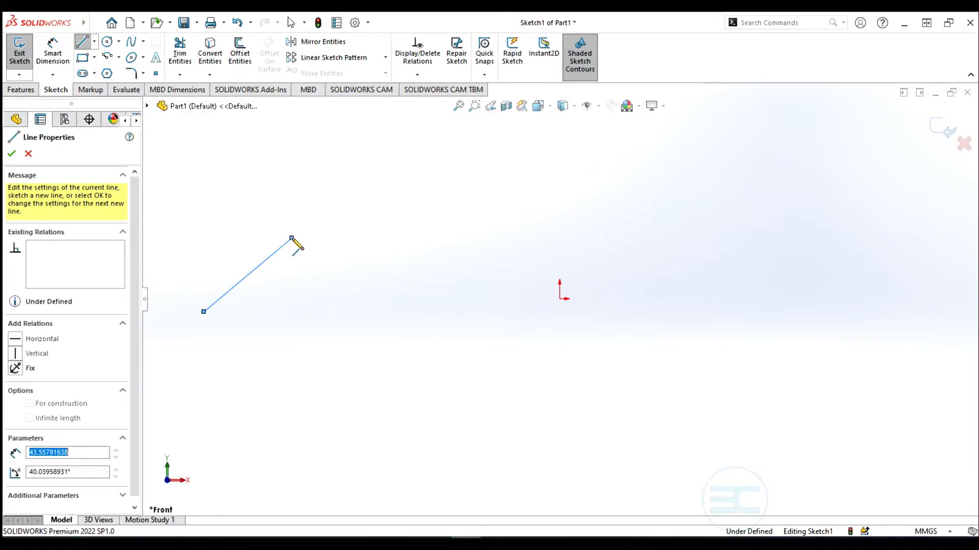
pyautogui.click(331, 258)
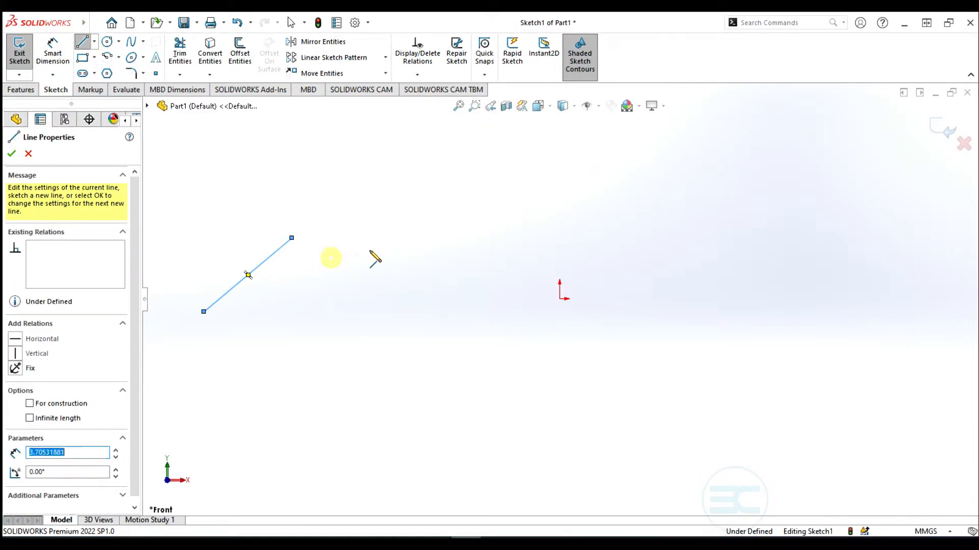
pyautogui.click(475, 239)
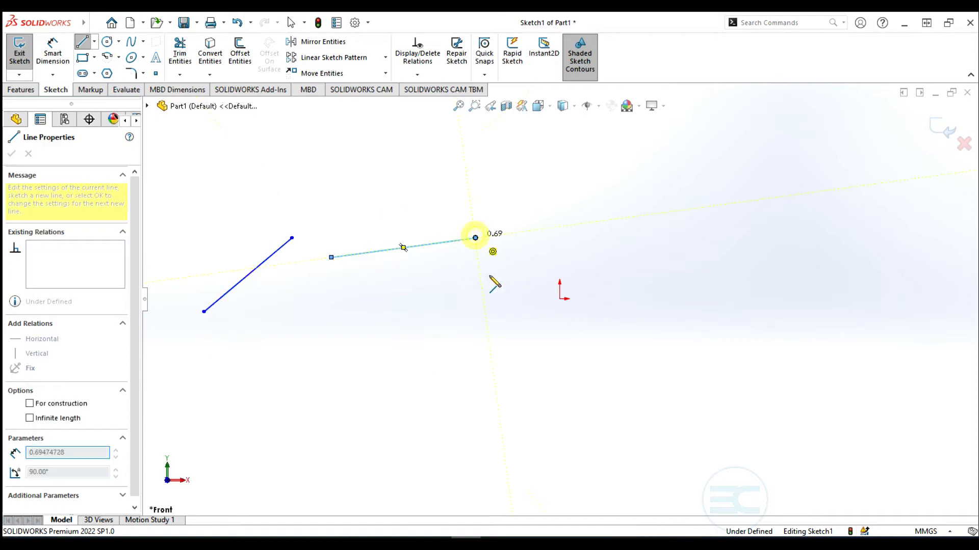
pyautogui.click(530, 317)
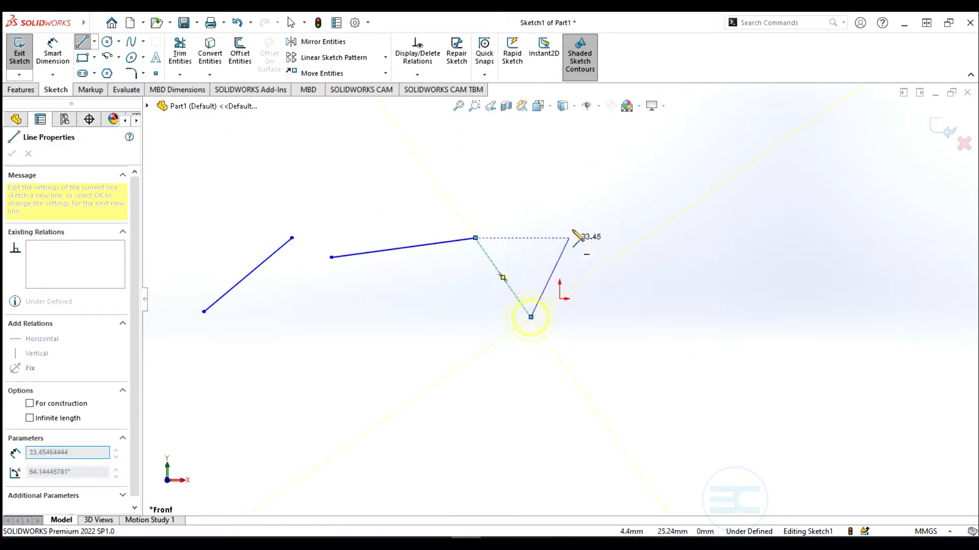
pyautogui.click(575, 220)
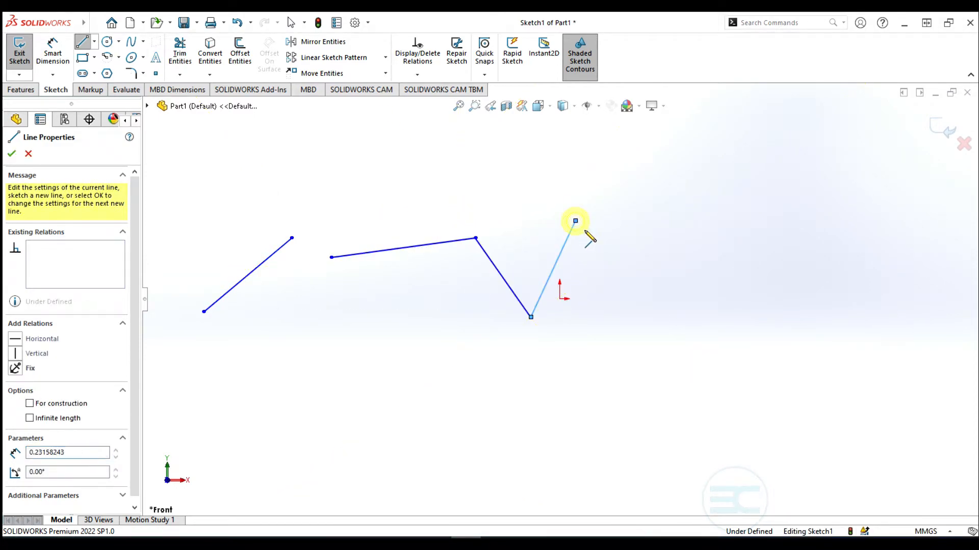
pyautogui.click(623, 284)
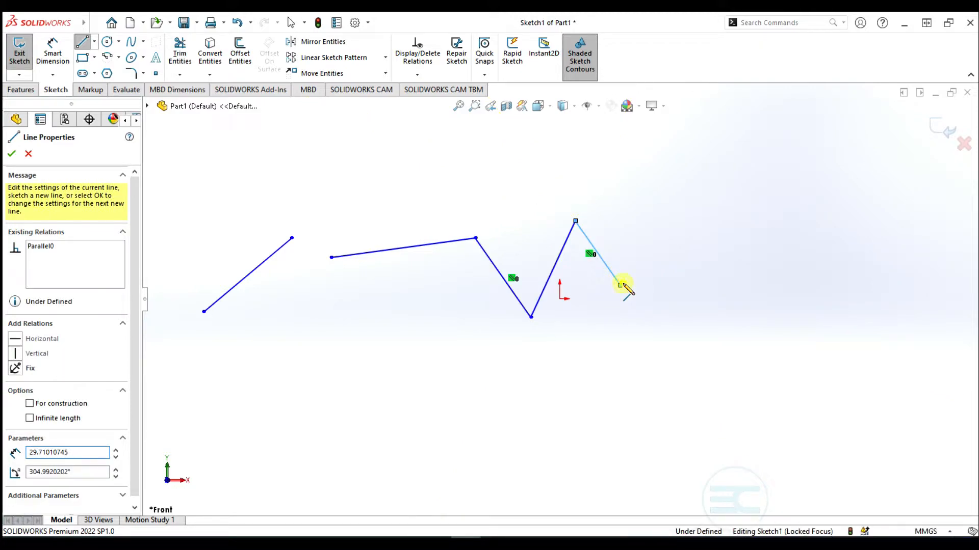
pyautogui.doubleClick(623, 284)
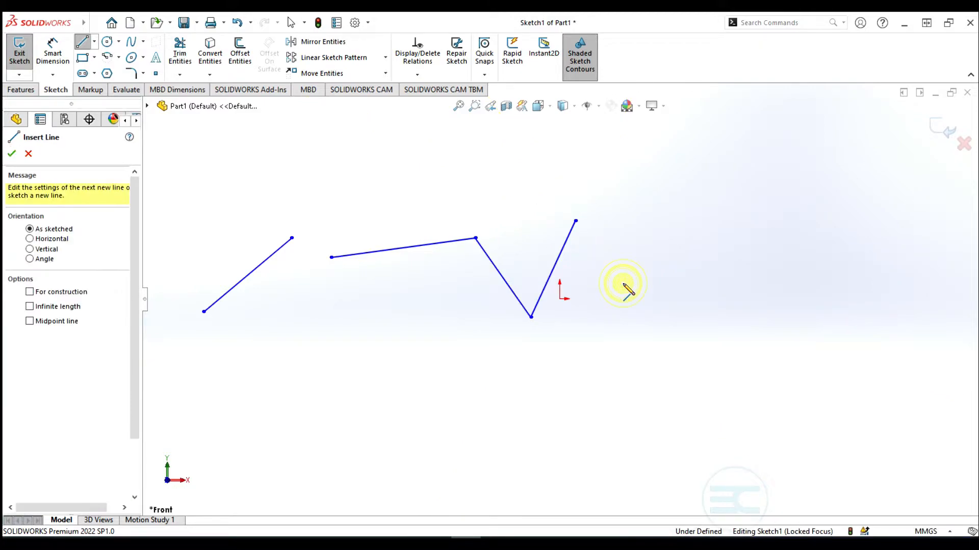
# Draw a line across the top and a three-segment open chain around the origin
pyautogui.click(455, 163)
pyautogui.click(647, 172)
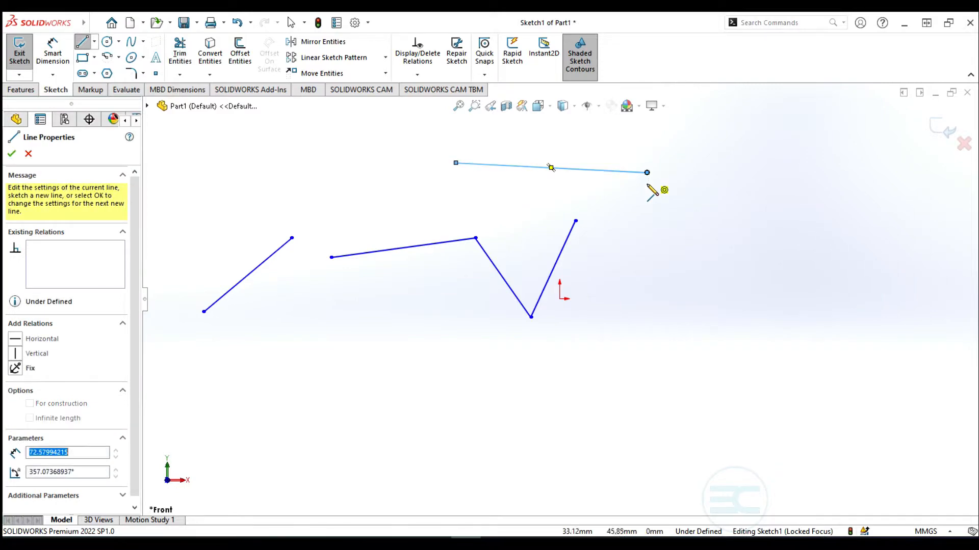
pyautogui.click(671, 250)
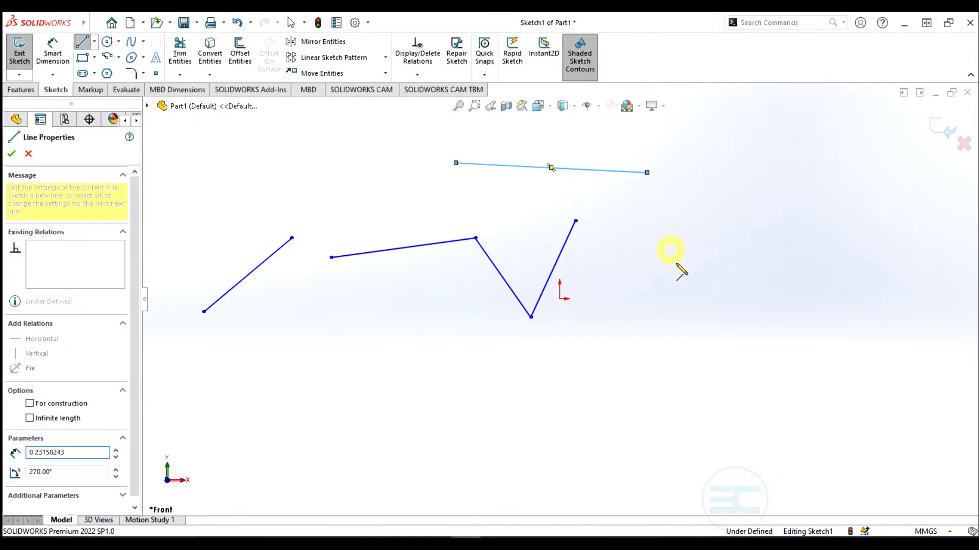
pyautogui.click(715, 298)
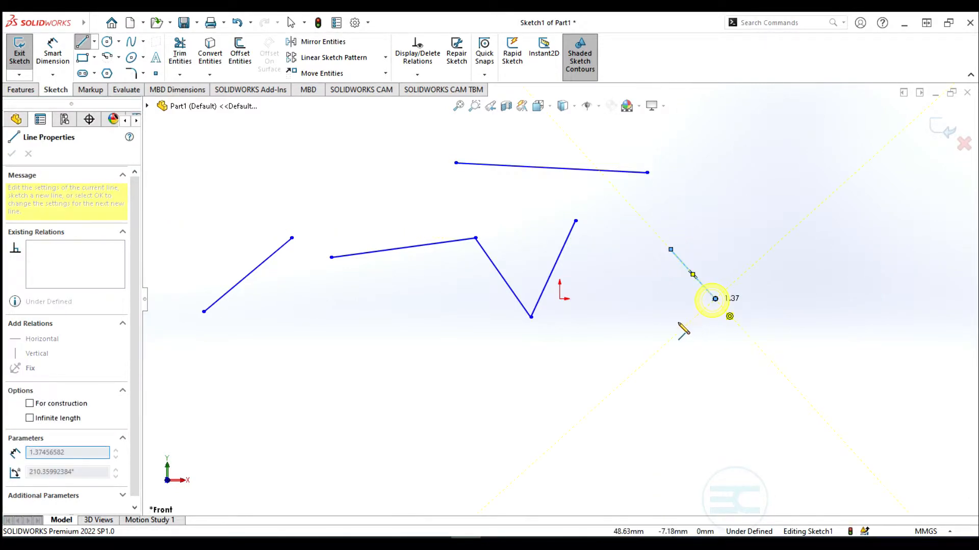
pyautogui.click(516, 358)
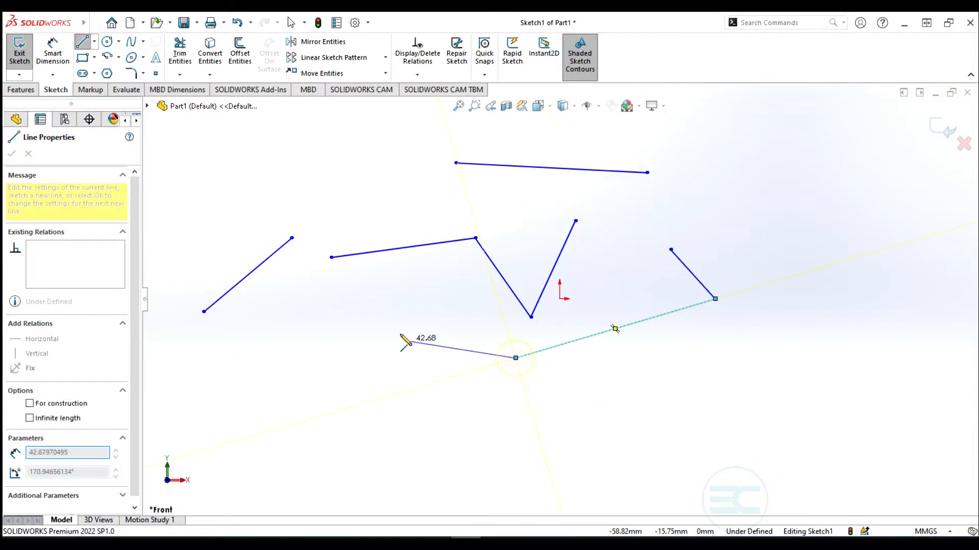
pyautogui.doubleClick(371, 317)
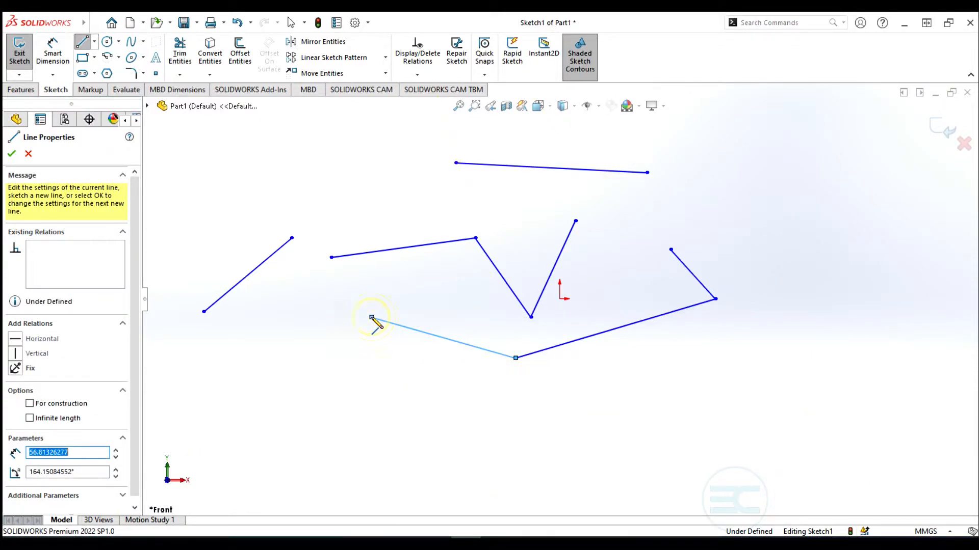
pyautogui.click(372, 317)
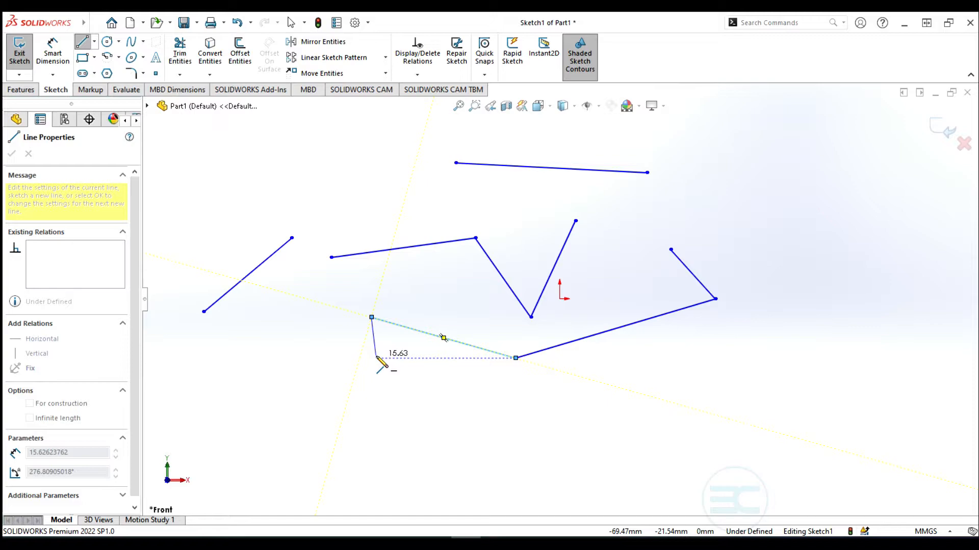
pyautogui.press('Escape')
pyautogui.press('Escape')
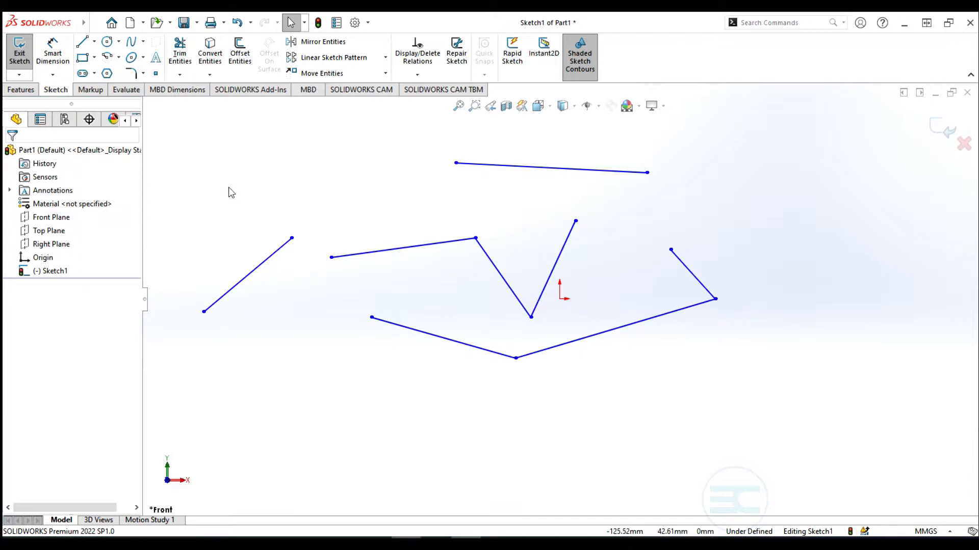
# Box-select and delete the sketch lines in three batches until none remain
pyautogui.moveTo(221, 196)
pyautogui.mouseDown()
pyautogui.moveTo(246, 315)
pyautogui.moveTo(392, 373)
pyautogui.mouseUp()
pyautogui.moveTo(252, 198); pyautogui.dragTo(548, 391)
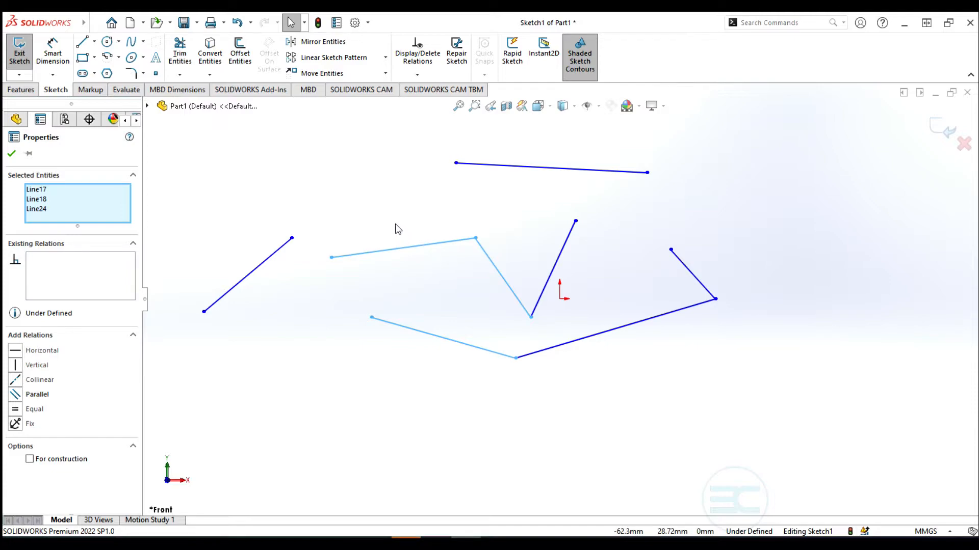
pyautogui.press('Delete')
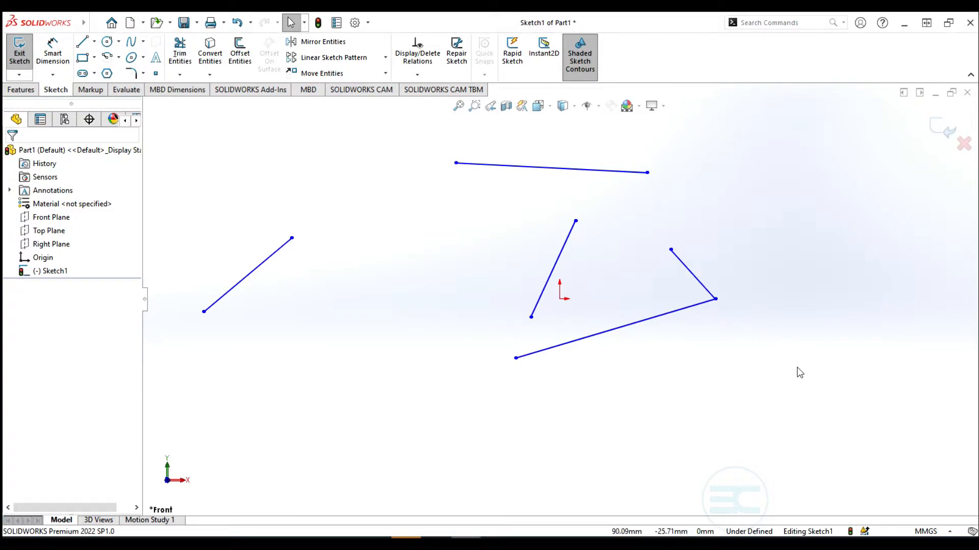
pyautogui.moveTo(797, 367); pyautogui.dragTo(562, 201)
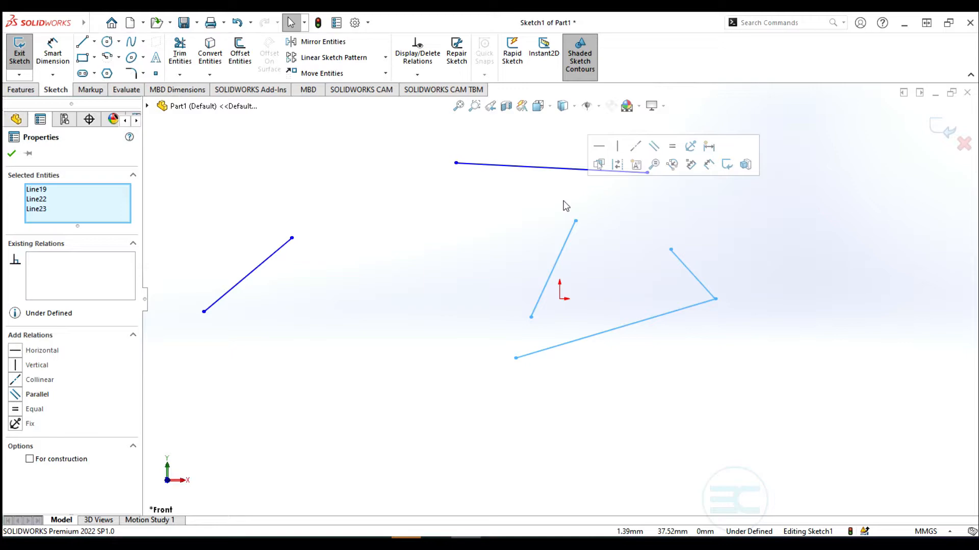
pyautogui.press('Delete')
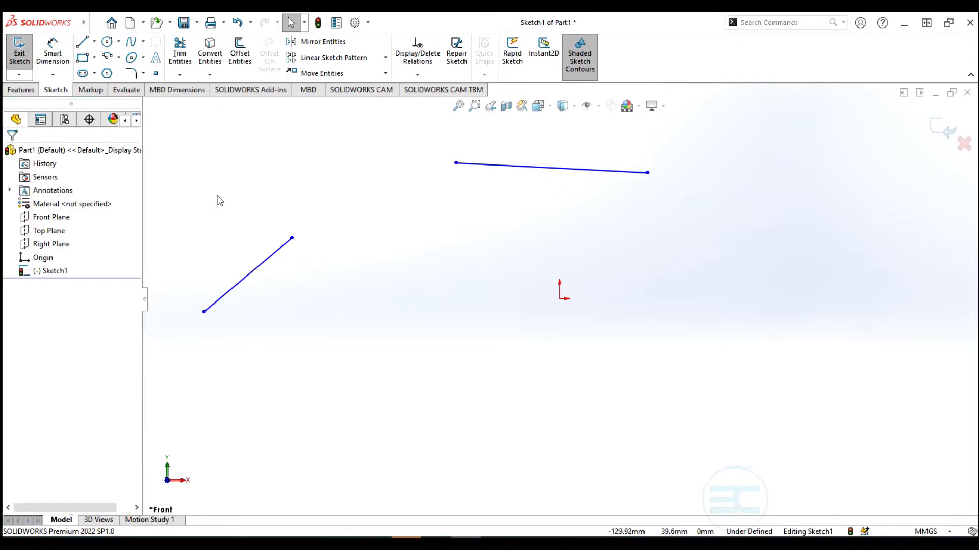
pyautogui.moveTo(692, 136); pyautogui.dragTo(246, 375)
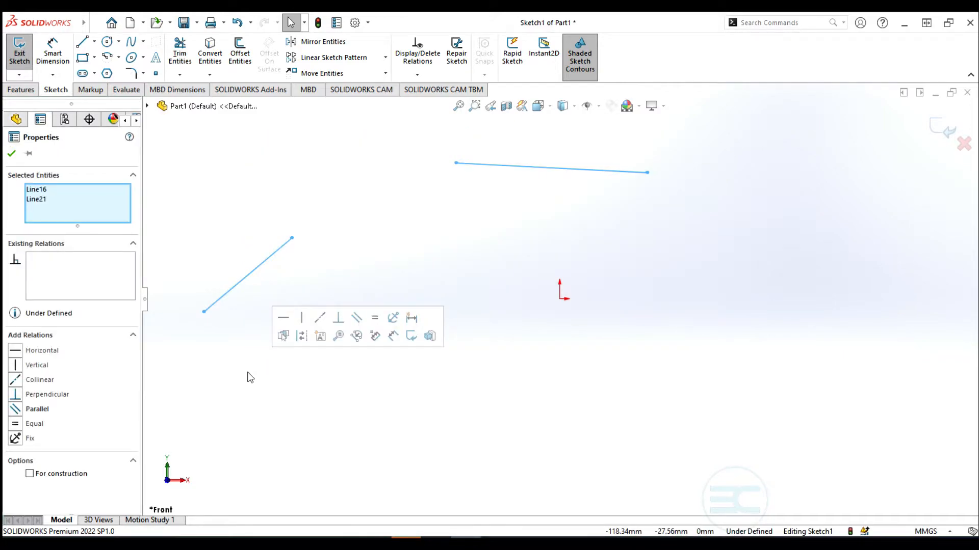
pyautogui.press('Delete')
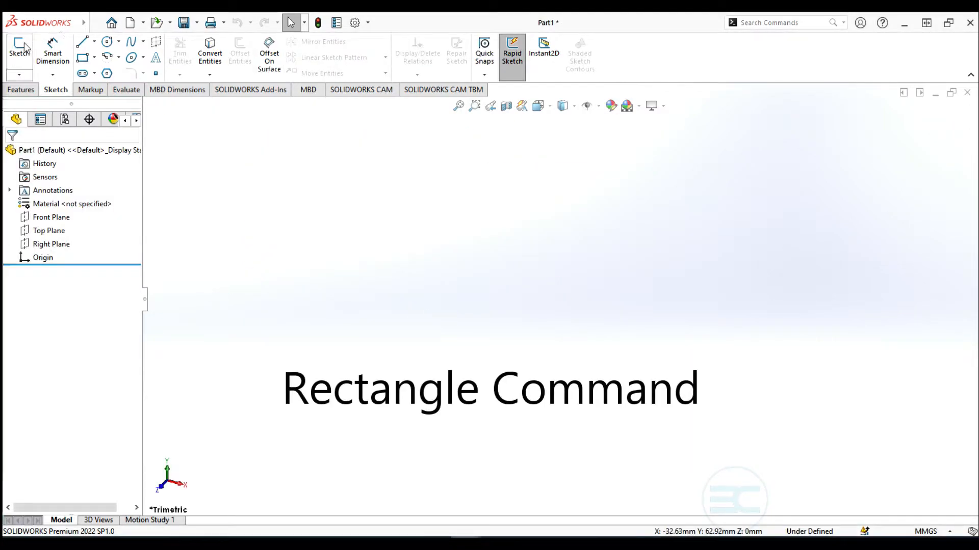
pyautogui.click(20, 48)
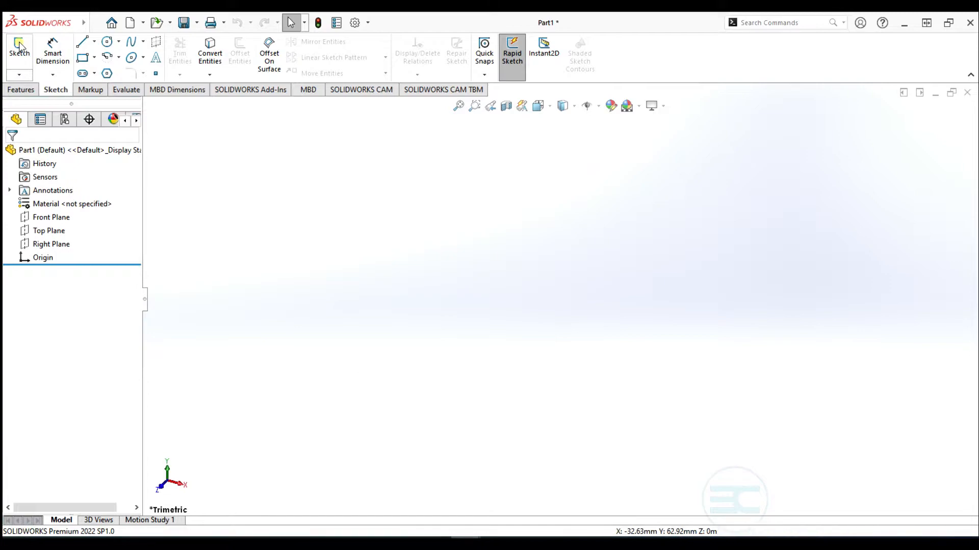
# Start Sketch2 on the Front Plane with the Corner Rectangle tool
pyautogui.click(417, 181)
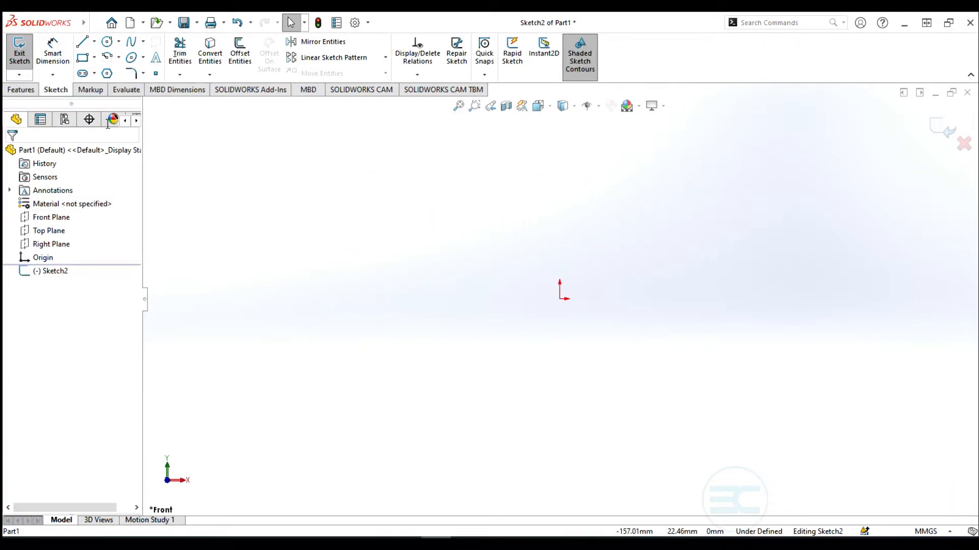
pyautogui.click(94, 57)
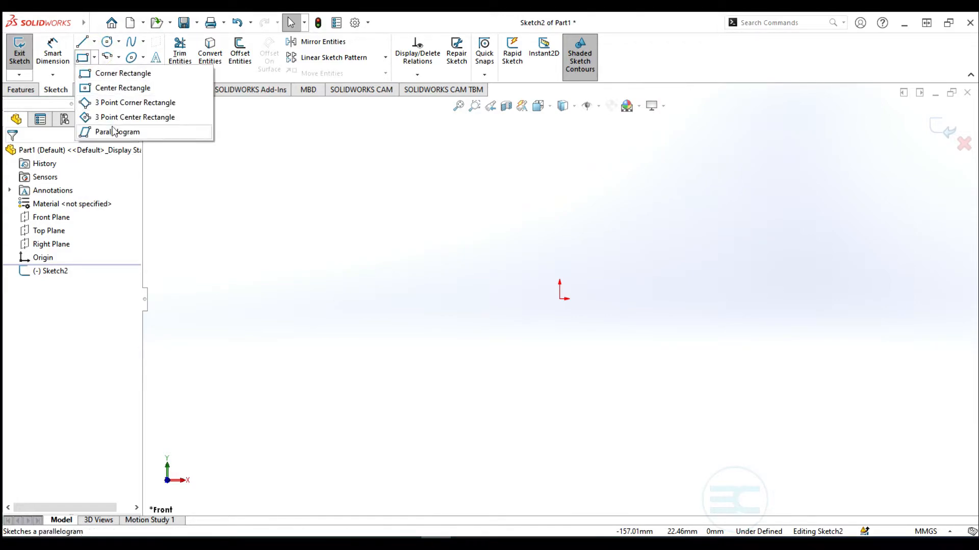
pyautogui.click(106, 74)
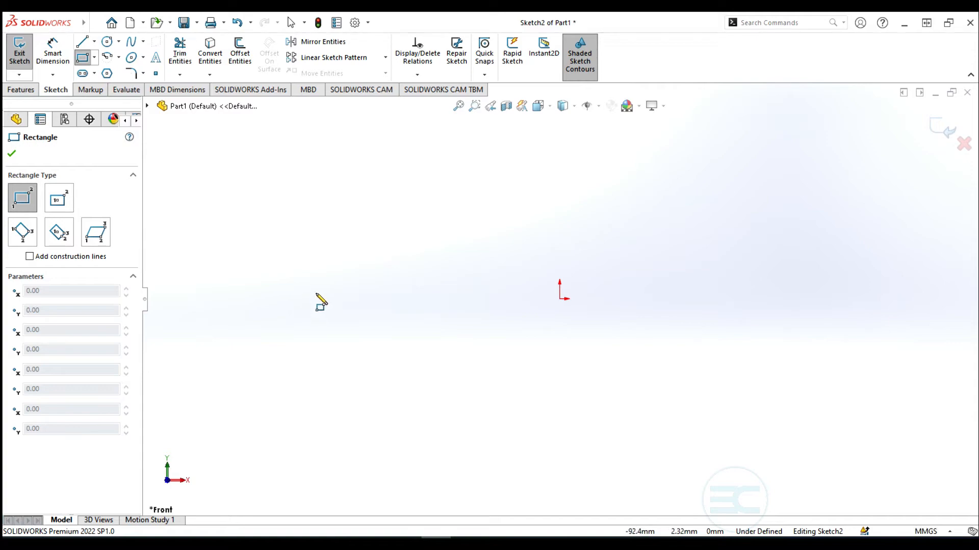
# Draw a corner rectangle left of the origin and a center rectangle to its right
pyautogui.click(303, 299)
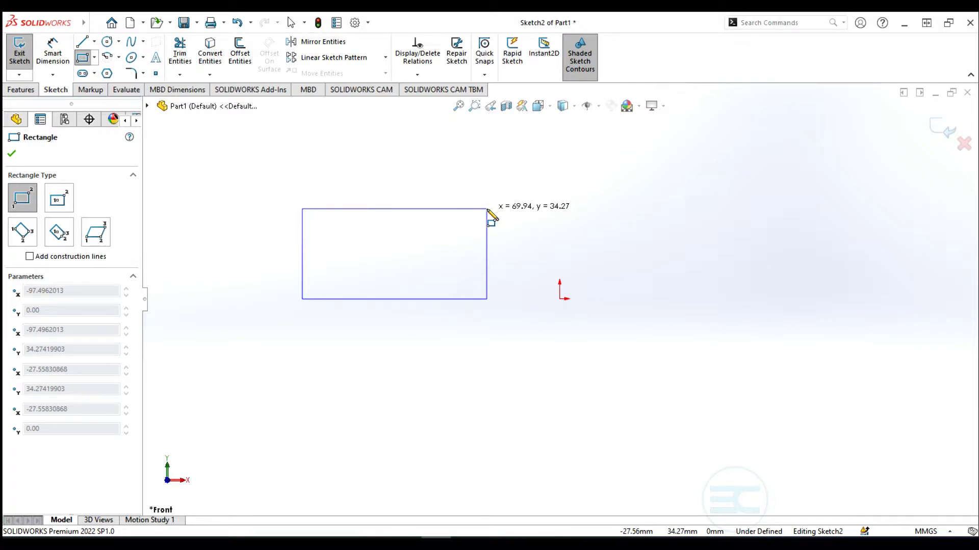
pyautogui.click(487, 209)
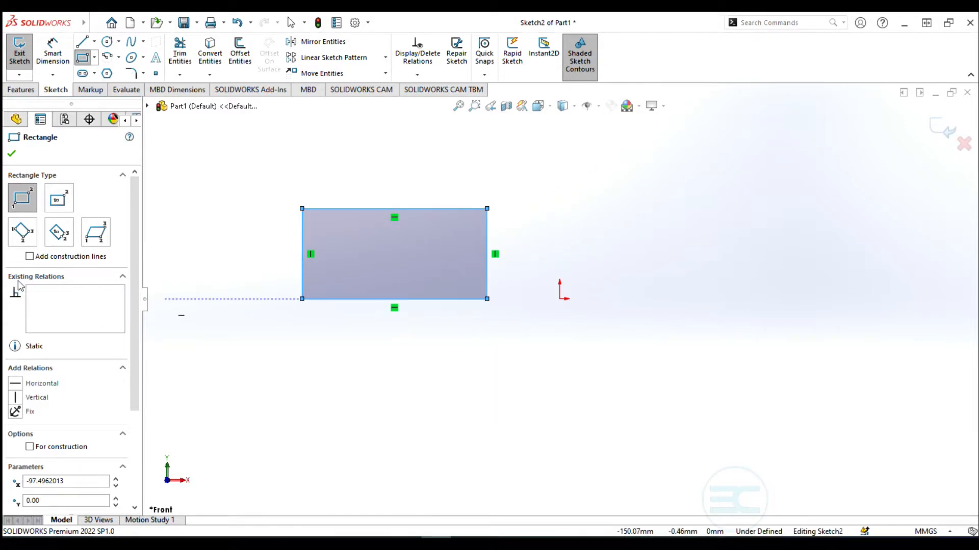
pyautogui.click(57, 199)
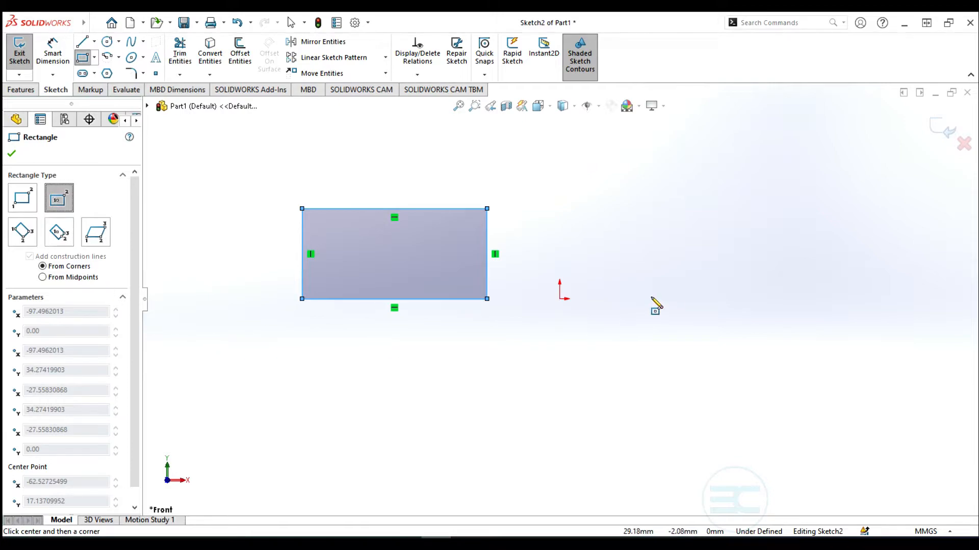
pyautogui.click(699, 283)
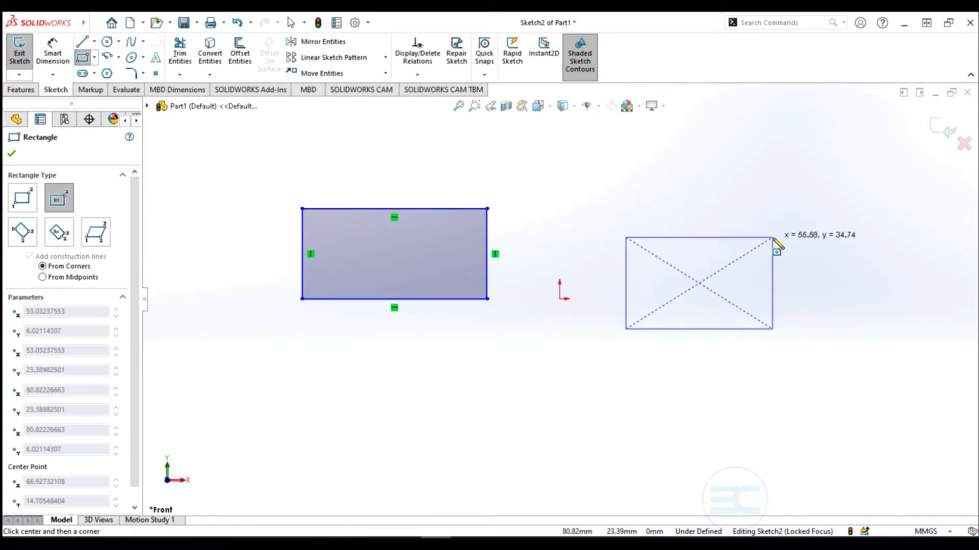
pyautogui.click(773, 238)
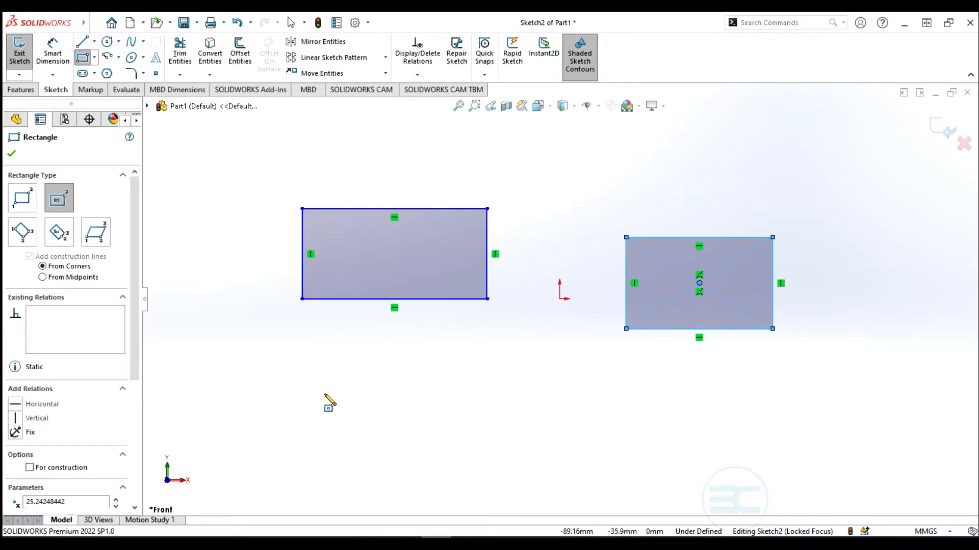
pyautogui.click(22, 231)
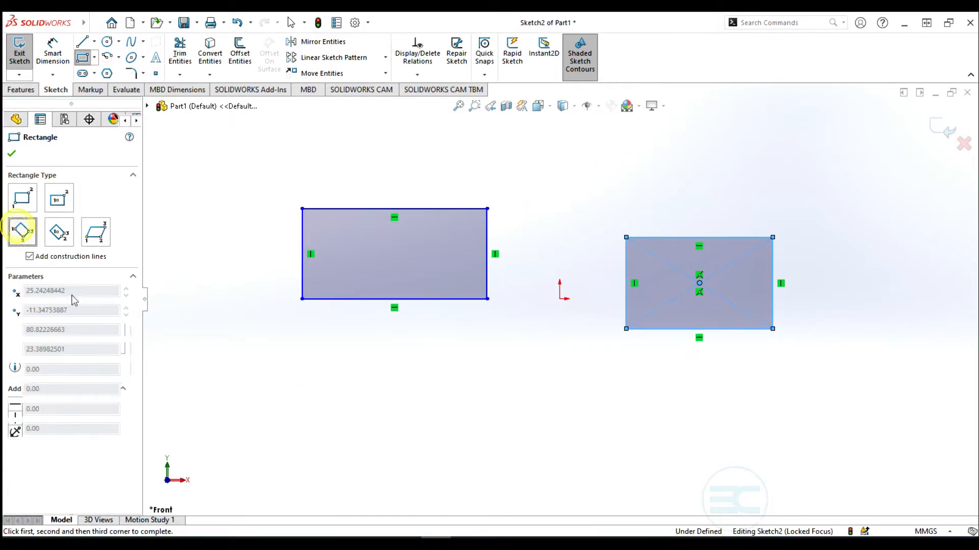
# Draw a tilted 3 Point Corner rectangle below the left rectangle
pyautogui.click(275, 371)
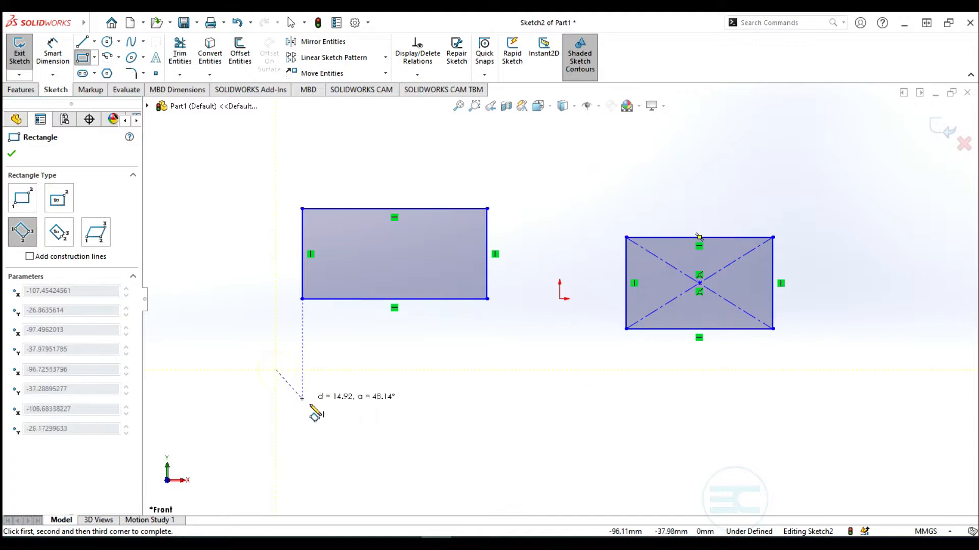
pyautogui.click(343, 449)
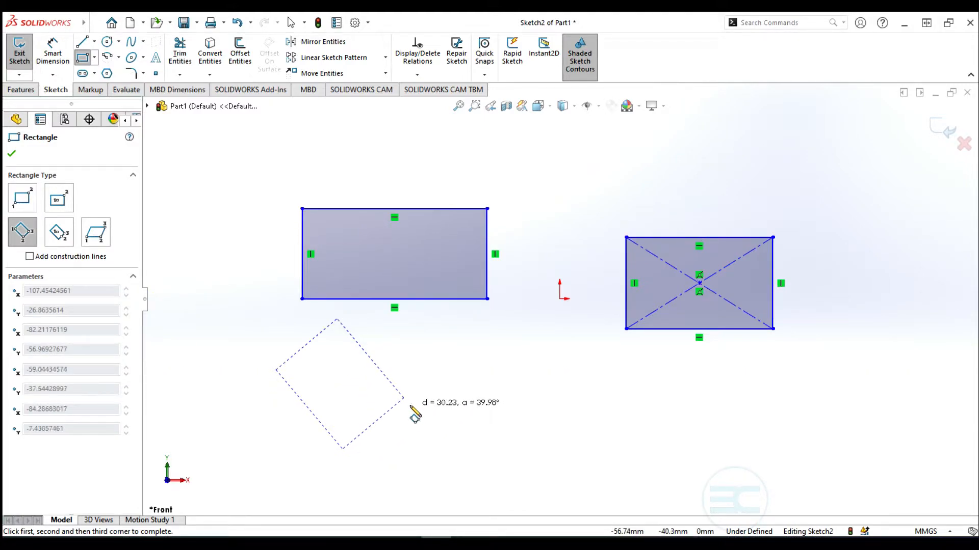
pyautogui.click(408, 404)
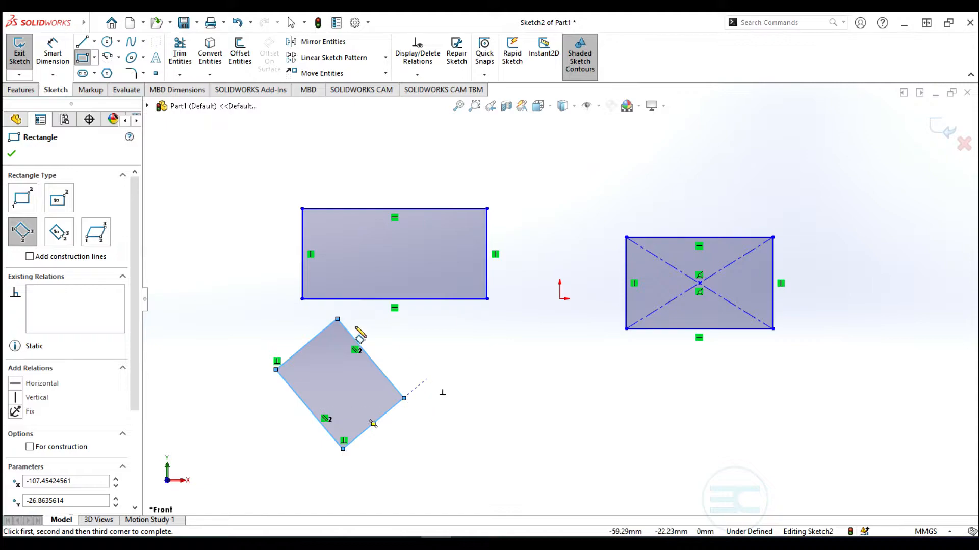
# Add a 3 Point Center rectangle above the right-hand rectangle
pyautogui.click(59, 232)
pyautogui.click(628, 400)
pyautogui.click(674, 400)
pyautogui.click(674, 423)
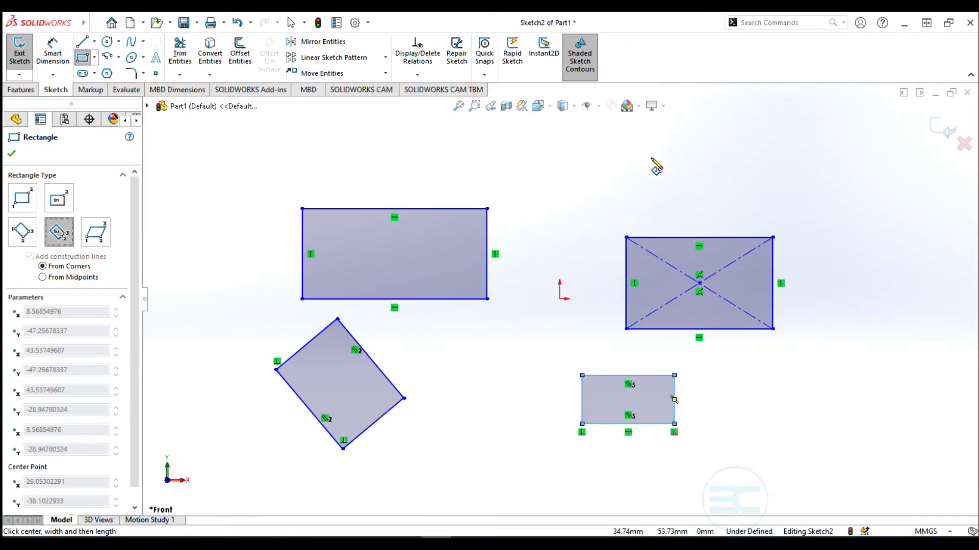
pyautogui.click(620, 154)
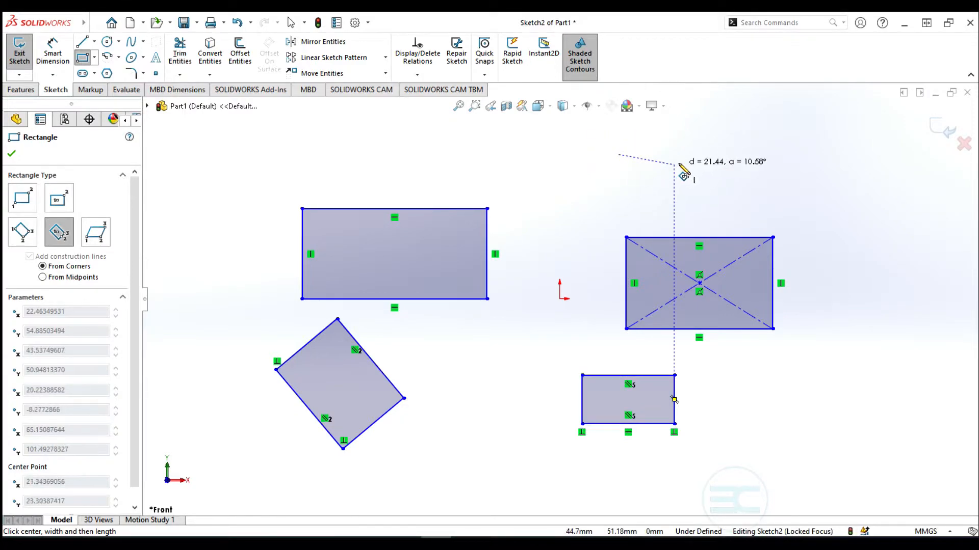
pyautogui.click(688, 155)
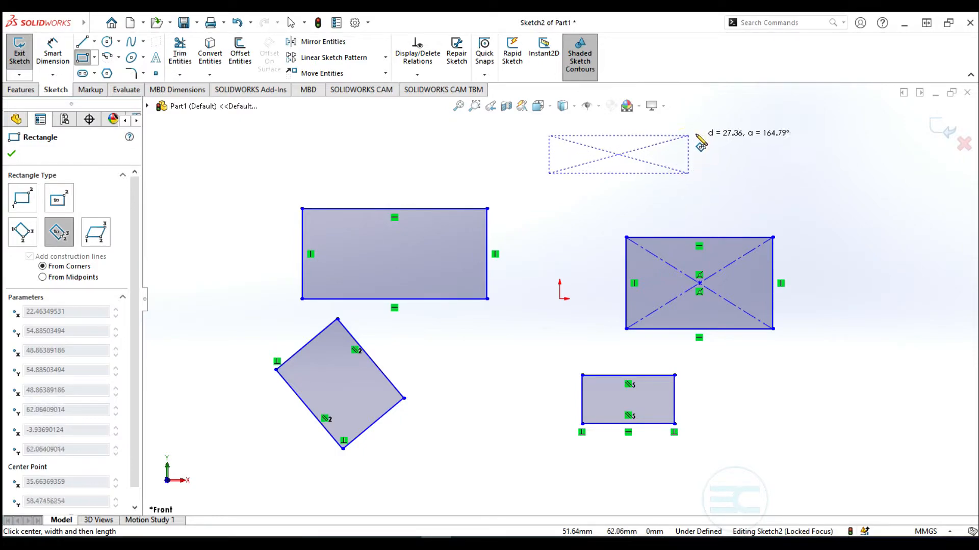
pyautogui.click(698, 131)
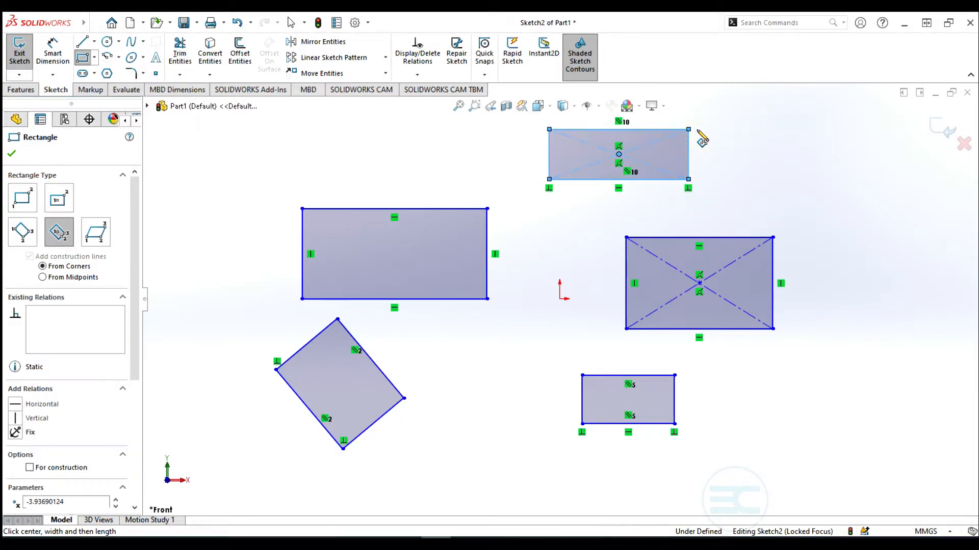
# Draw a parallelogram at the top left, then exit the Rectangle tool
pyautogui.click(95, 234)
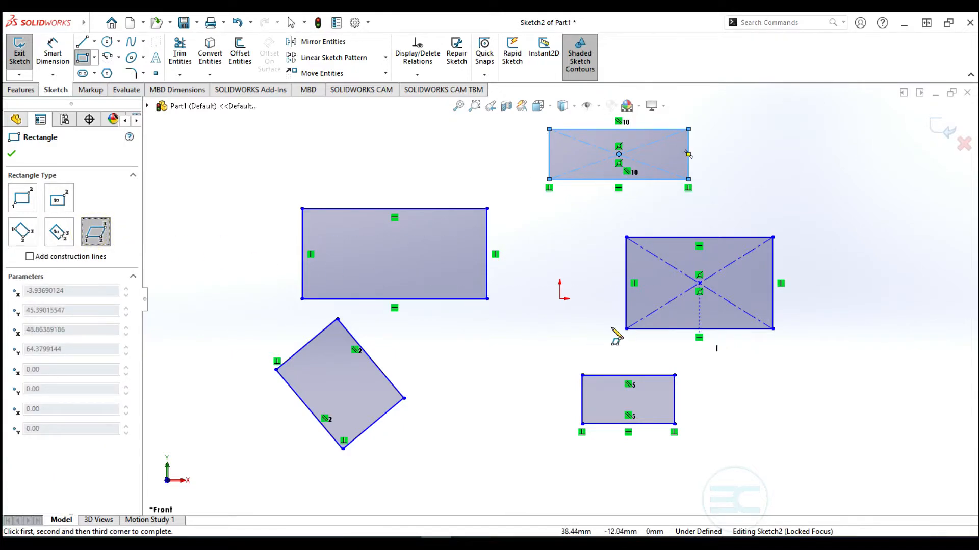
pyautogui.click(212, 166)
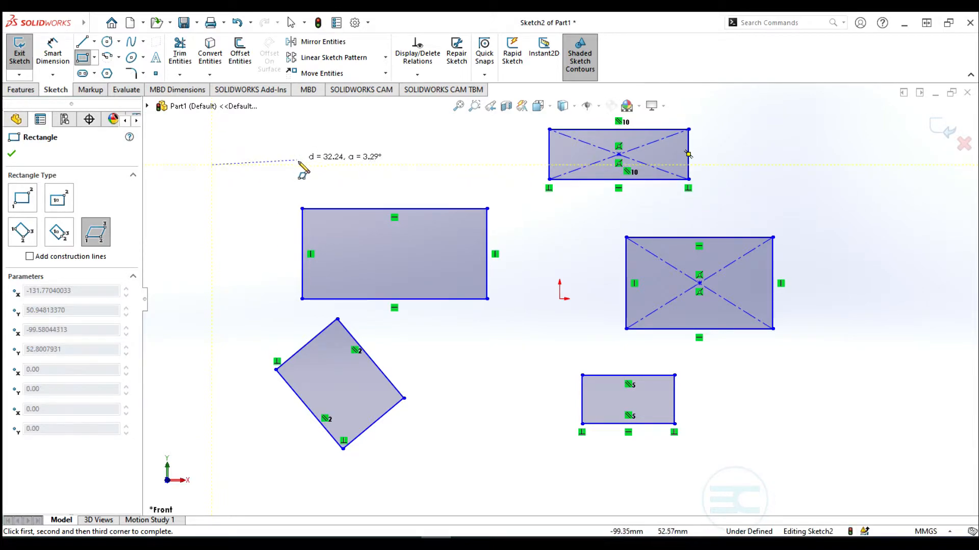
pyautogui.click(300, 165)
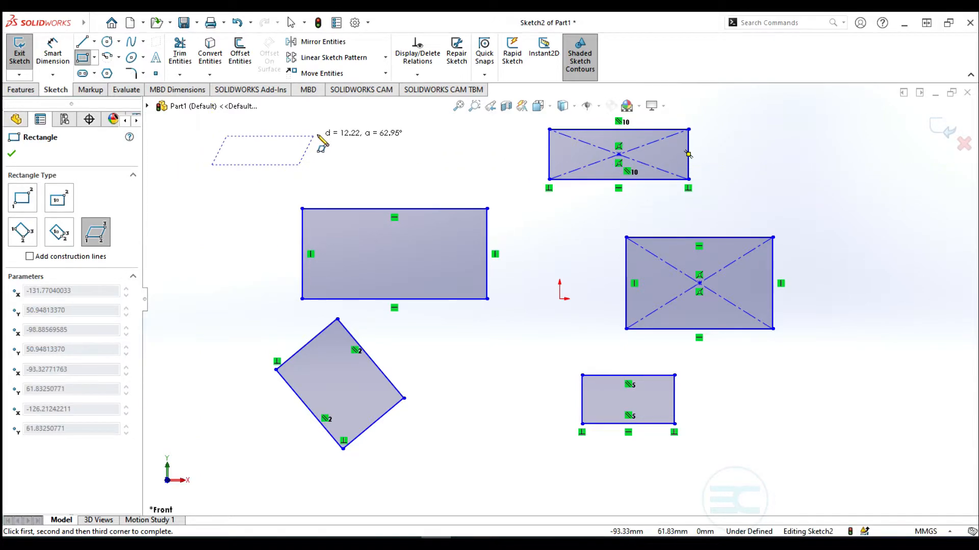
pyautogui.click(343, 116)
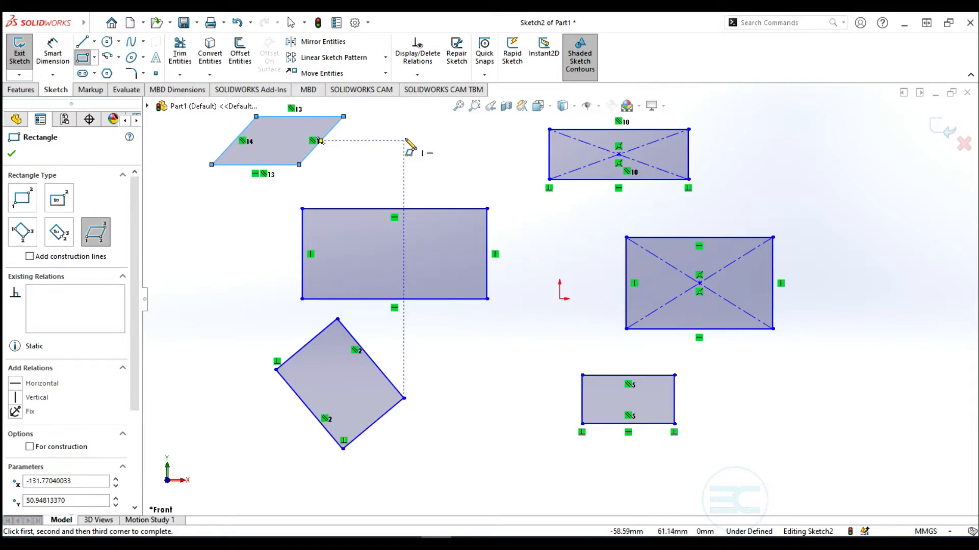
pyautogui.press('Escape')
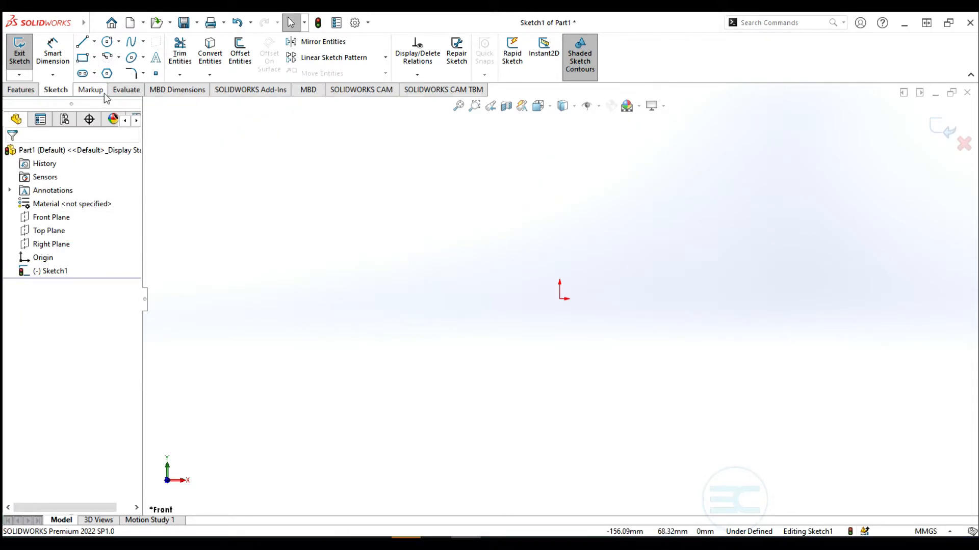
# Draw a closed five-sided line profile from the origin with a slanted upper-right edge
pyautogui.click(560, 299)
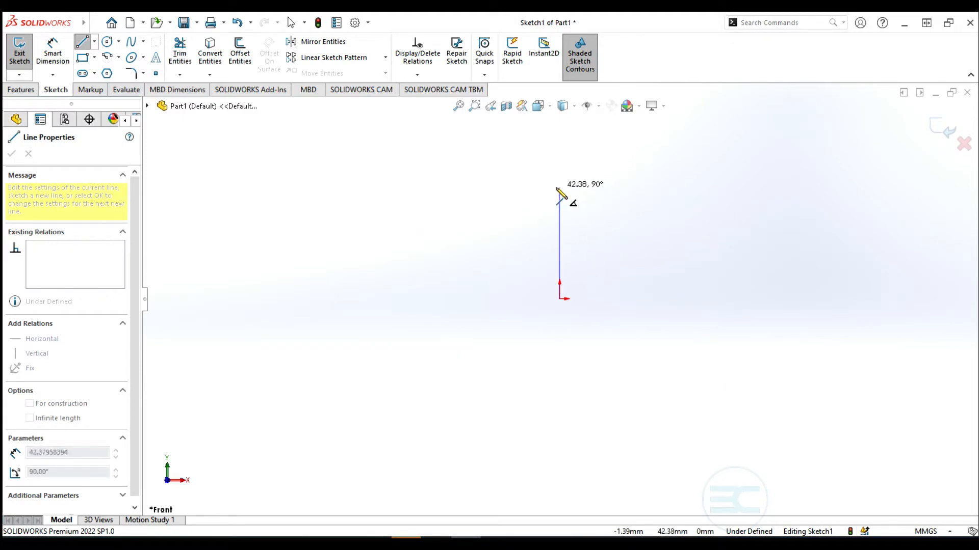
pyautogui.click(559, 197)
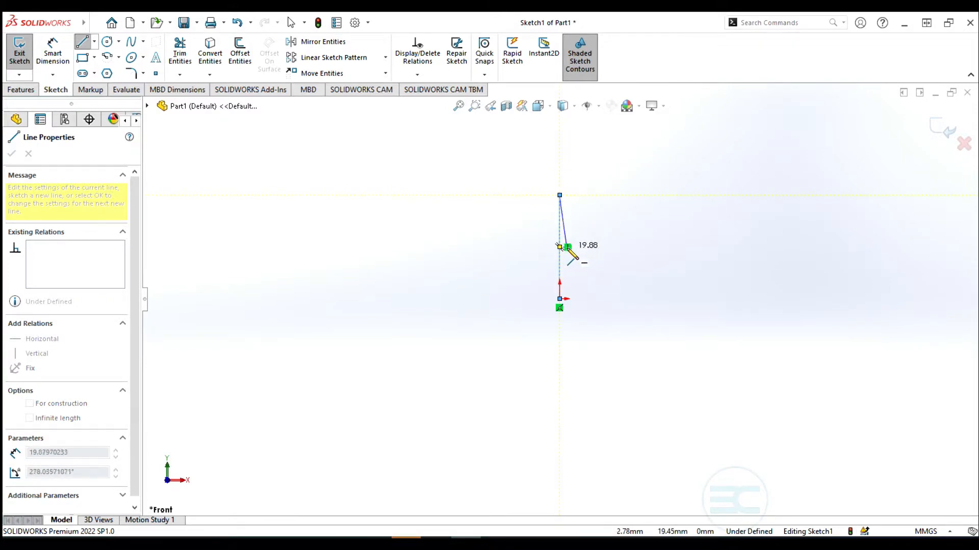
pyautogui.click(671, 196)
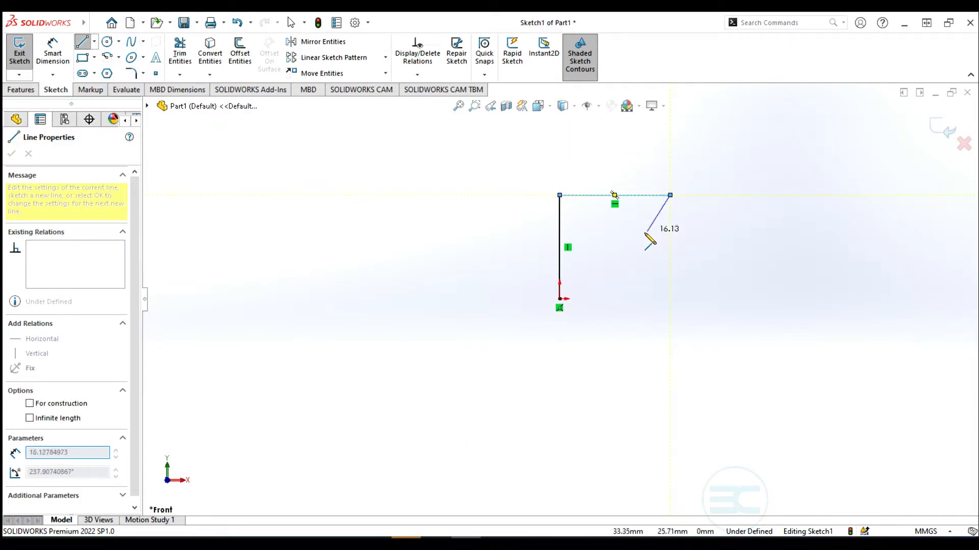
pyautogui.click(623, 247)
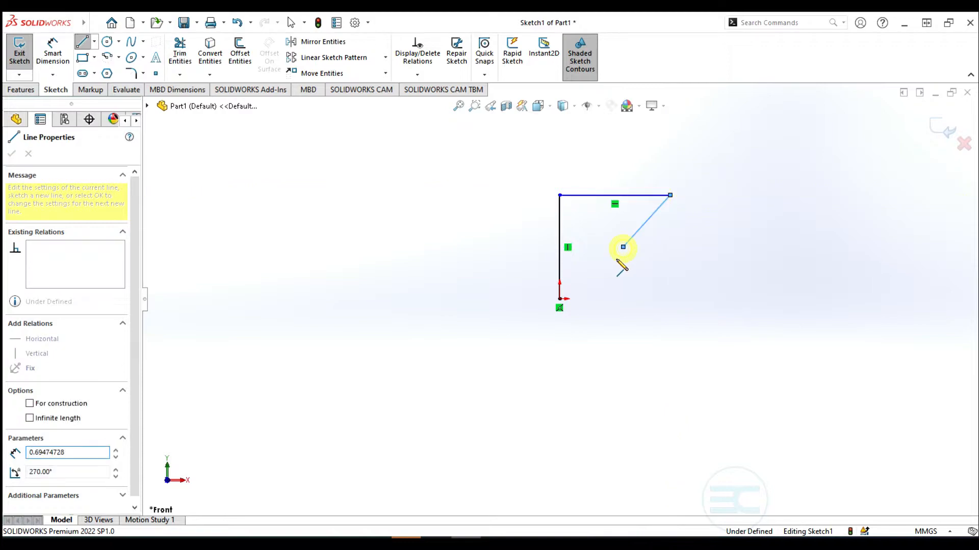
pyautogui.click(623, 299)
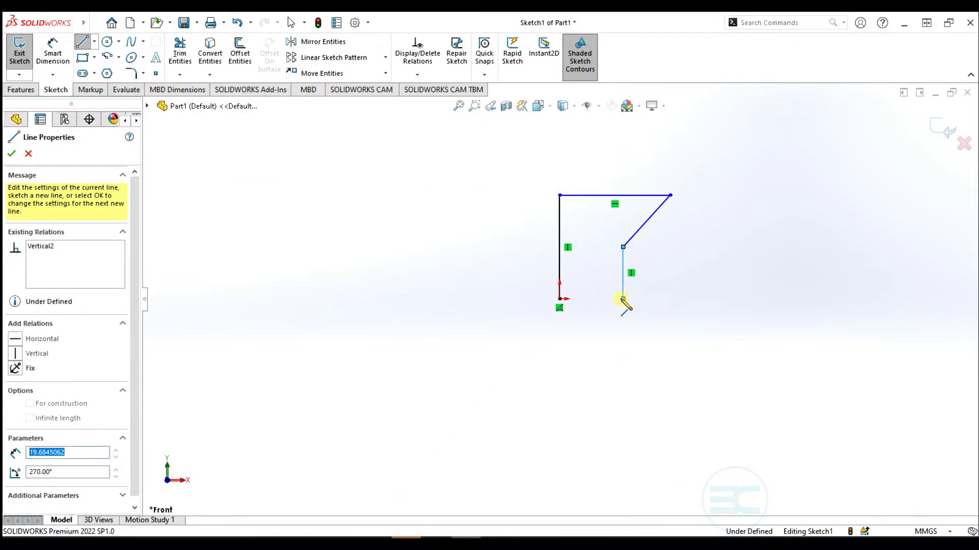
pyautogui.click(559, 299)
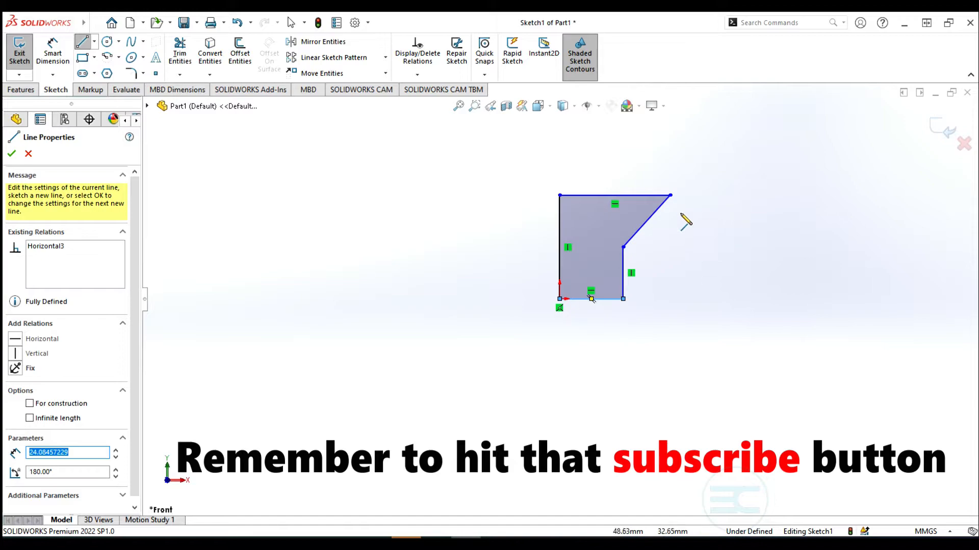
pyautogui.press('Escape')
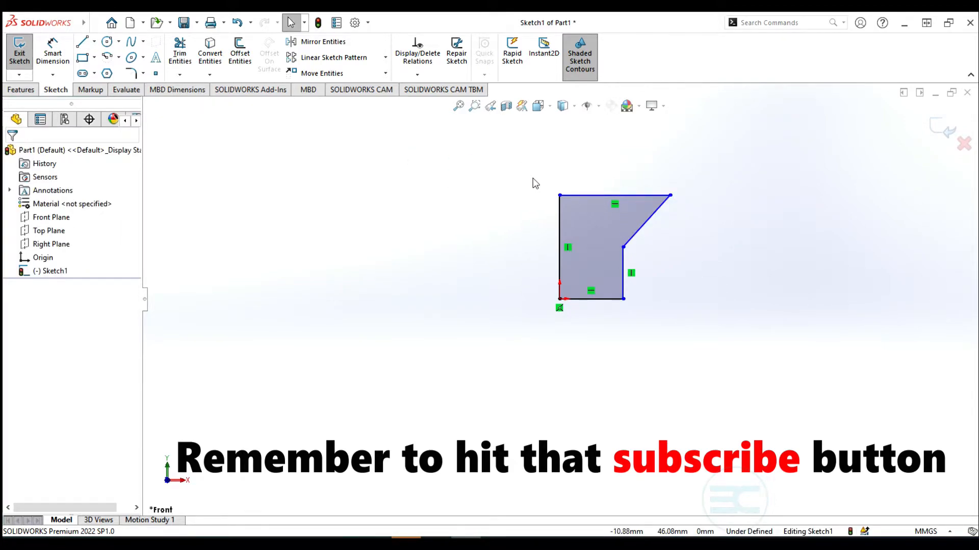
# Delete the top edge's Horizontal relation and drag the top-left corner out to the left
pyautogui.moveTo(560, 196)
pyautogui.mouseDown()
pyautogui.moveTo(564, 171)
pyautogui.moveTo(565, 193)
pyautogui.moveTo(526, 192)
pyautogui.moveTo(538, 231)
pyautogui.moveTo(567, 197)
pyautogui.moveTo(515, 205)
pyautogui.moveTo(565, 202)
pyautogui.moveTo(582, 213)
pyautogui.moveTo(582, 256)
pyautogui.moveTo(586, 197)
pyautogui.moveTo(612, 159)
pyautogui.mouseUp()
pyautogui.scroll(-3, 617, 168)
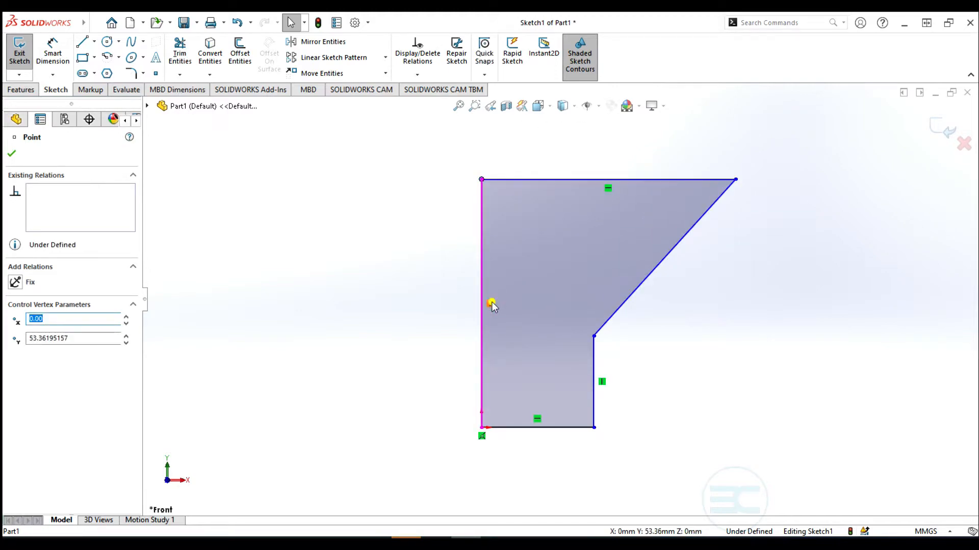
pyautogui.click(491, 305)
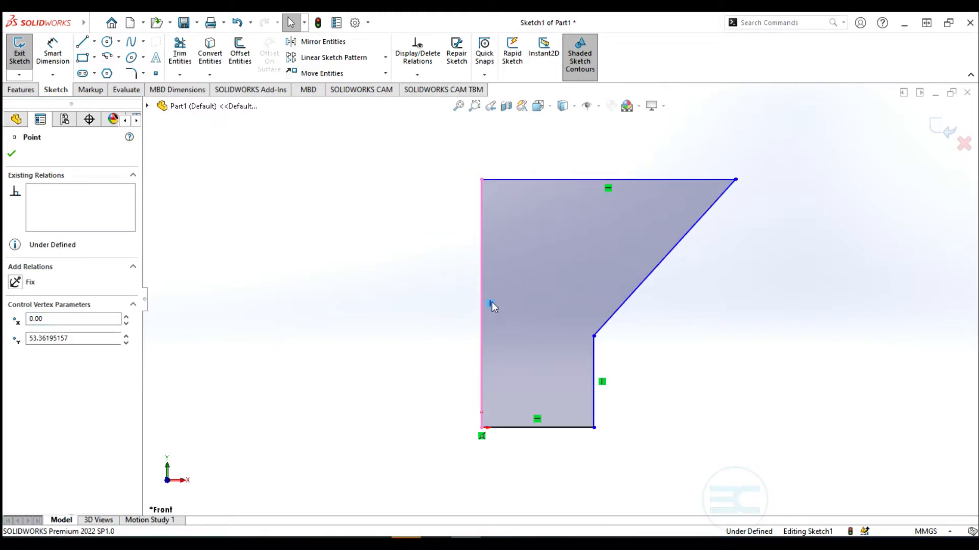
pyautogui.click(610, 188)
pyautogui.press('Delete')
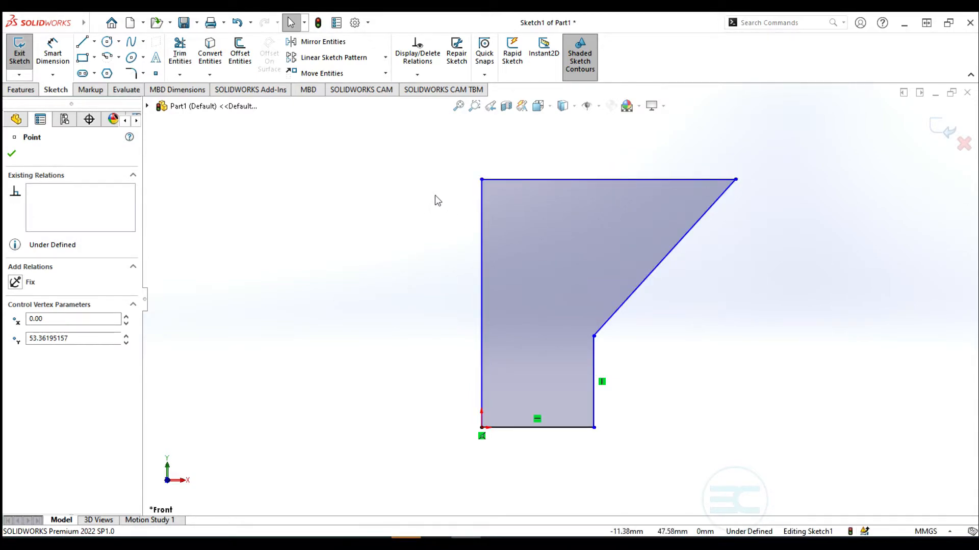
pyautogui.moveTo(483, 181)
pyautogui.mouseDown()
pyautogui.moveTo(490, 233)
pyautogui.moveTo(440, 199)
pyautogui.moveTo(358, 196)
pyautogui.moveTo(456, 192)
pyautogui.moveTo(453, 159)
pyautogui.moveTo(341, 175)
pyautogui.mouseUp()
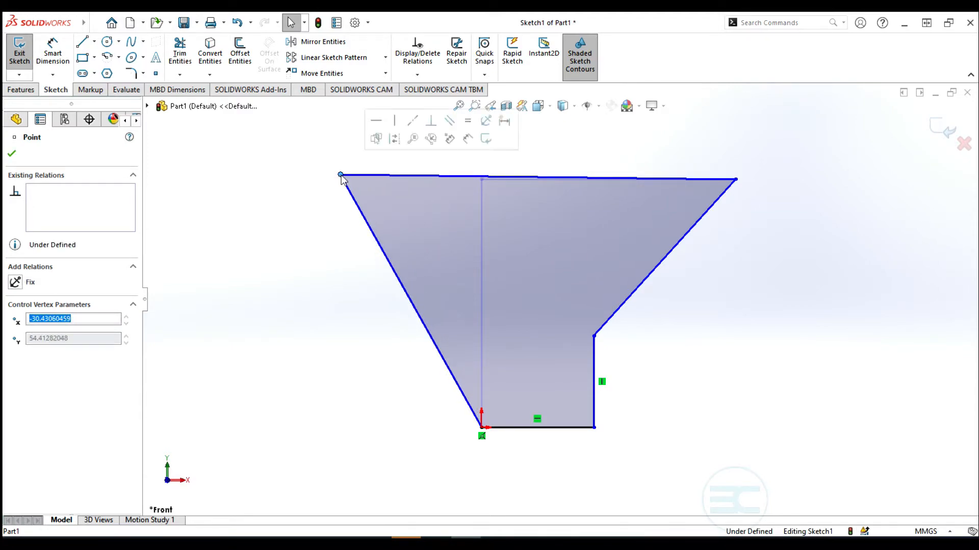
# Make the left slanted edge perpendicular to the top edge, then drag the upper-left corner
pyautogui.click(745, 322)
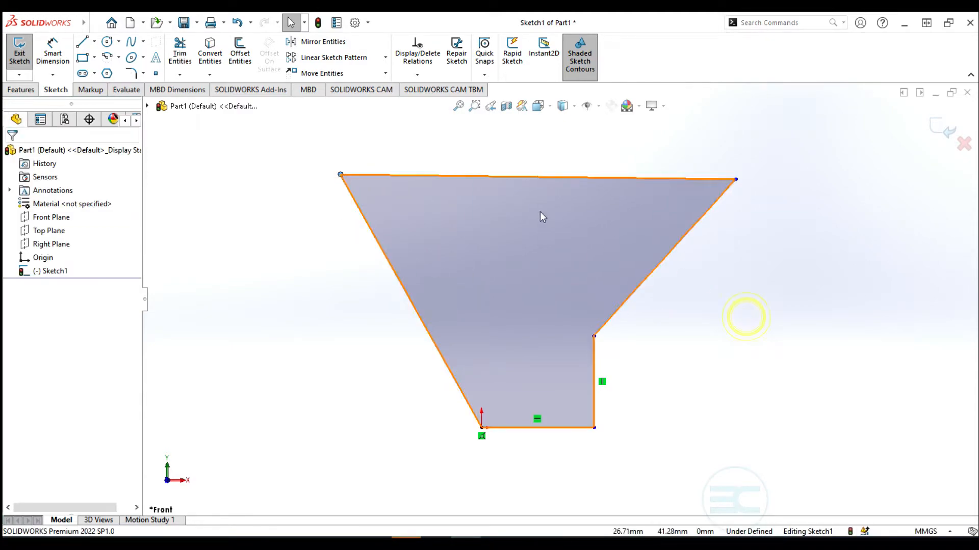
pyautogui.click(440, 177)
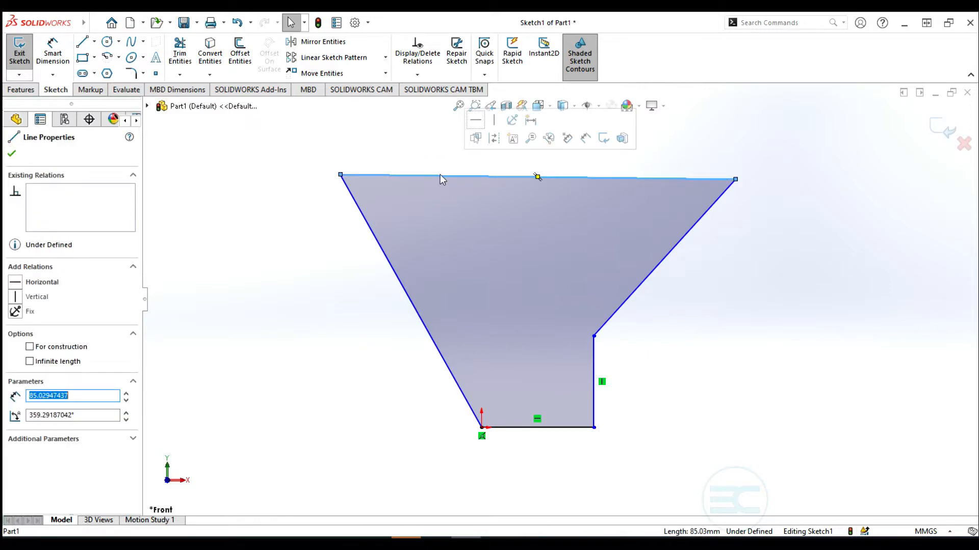
pyautogui.keyDown('ctrl'); pyautogui.click(398, 279); pyautogui.keyUp('ctrl')
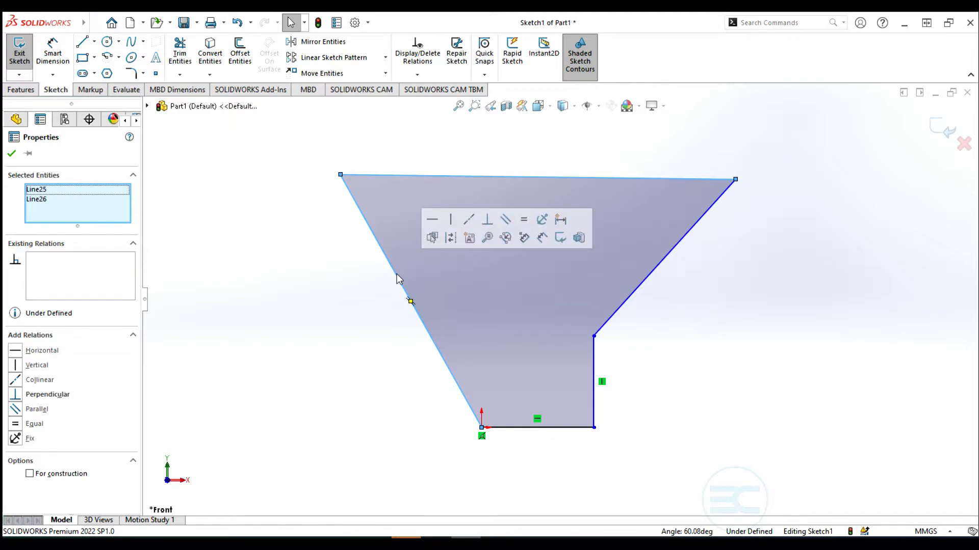
pyautogui.click(488, 221)
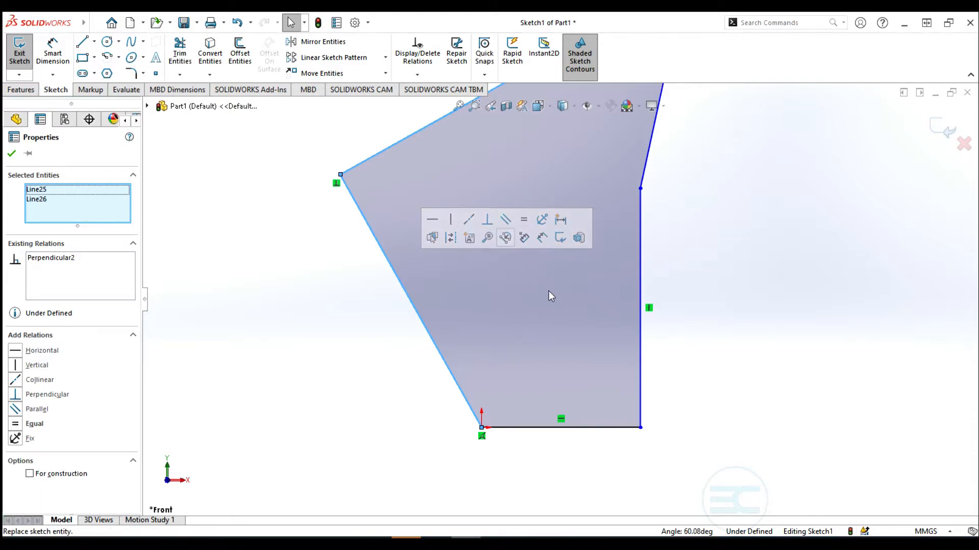
pyautogui.scroll(5, 548, 292)
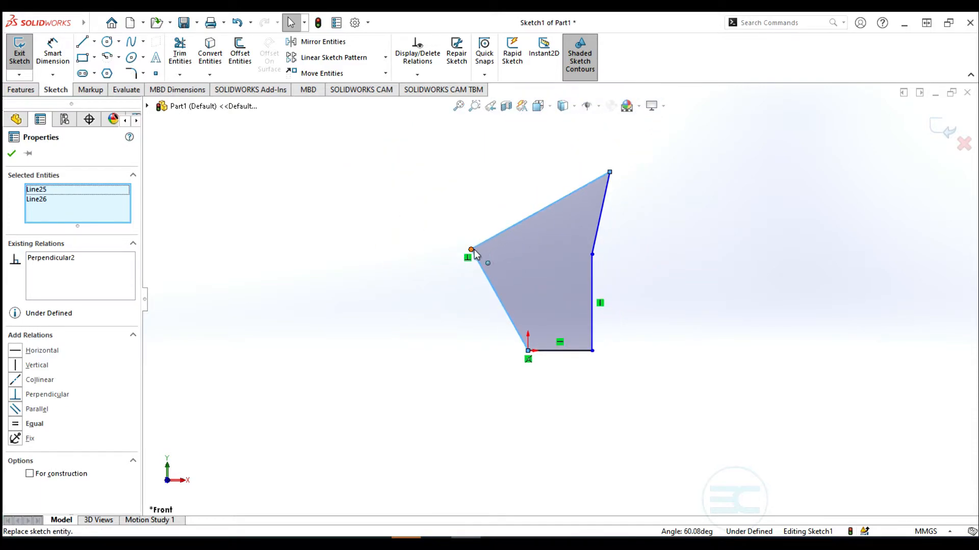
pyautogui.moveTo(471, 250)
pyautogui.mouseDown()
pyautogui.moveTo(513, 212)
pyautogui.moveTo(561, 197)
pyautogui.moveTo(565, 179)
pyautogui.moveTo(476, 189)
pyautogui.moveTo(400, 230)
pyautogui.moveTo(476, 216)
pyautogui.moveTo(396, 243)
pyautogui.moveTo(512, 223)
pyautogui.moveTo(546, 184)
pyautogui.moveTo(464, 209)
pyautogui.moveTo(515, 209)
pyautogui.moveTo(543, 228)
pyautogui.moveTo(494, 236)
pyautogui.moveTo(465, 268)
pyautogui.moveTo(477, 233)
pyautogui.moveTo(505, 218)
pyautogui.moveTo(535, 226)
pyautogui.moveTo(463, 222)
pyautogui.mouseUp()
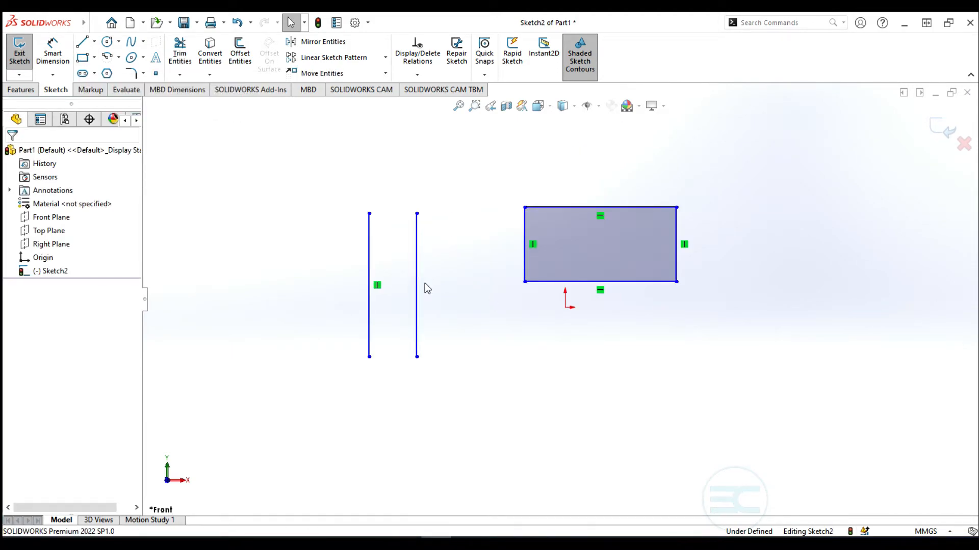
# Drag the top end of a vertical line to show it stays vertical
pyautogui.moveTo(369, 213); pyautogui.dragTo(419, 226)
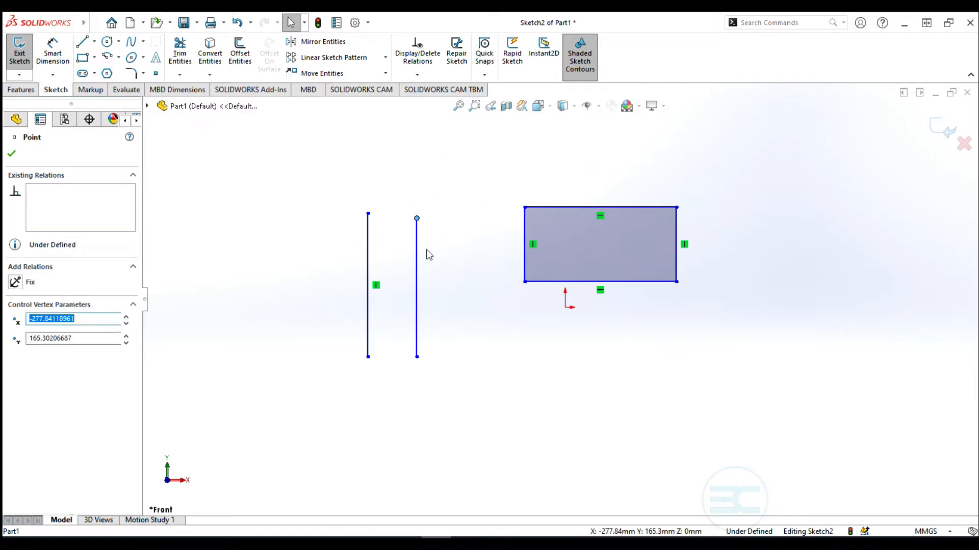
pyautogui.scroll(3, 482, 298)
pyautogui.scroll(-3, 489, 298)
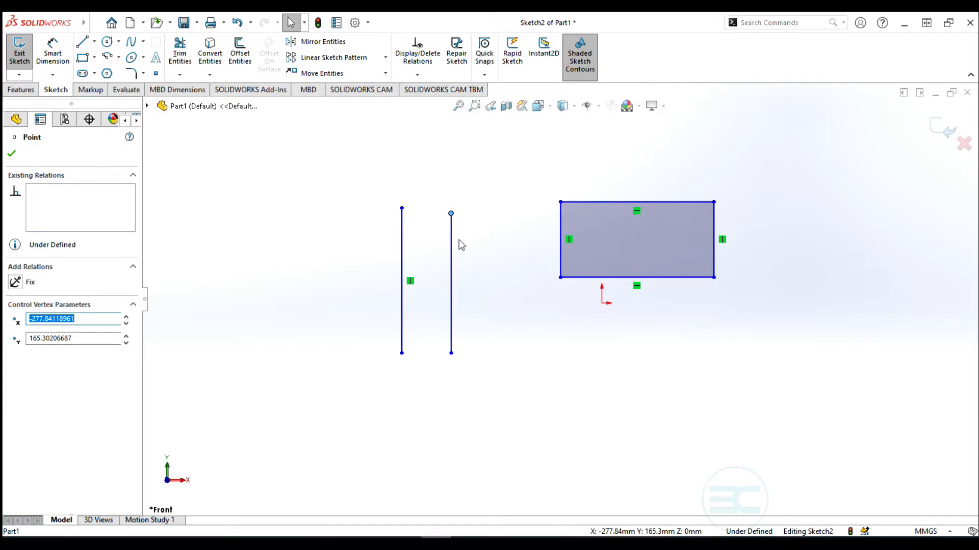
pyautogui.scroll(2, 350, 186)
pyautogui.click(109, 44)
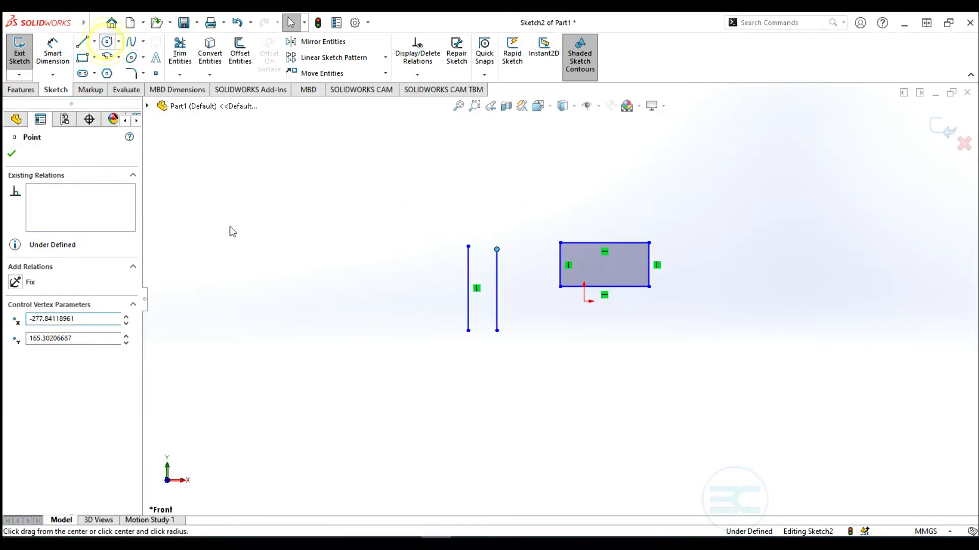
# Draw a circle below the lines and a line tangent to its top running right
pyautogui.click(546, 403)
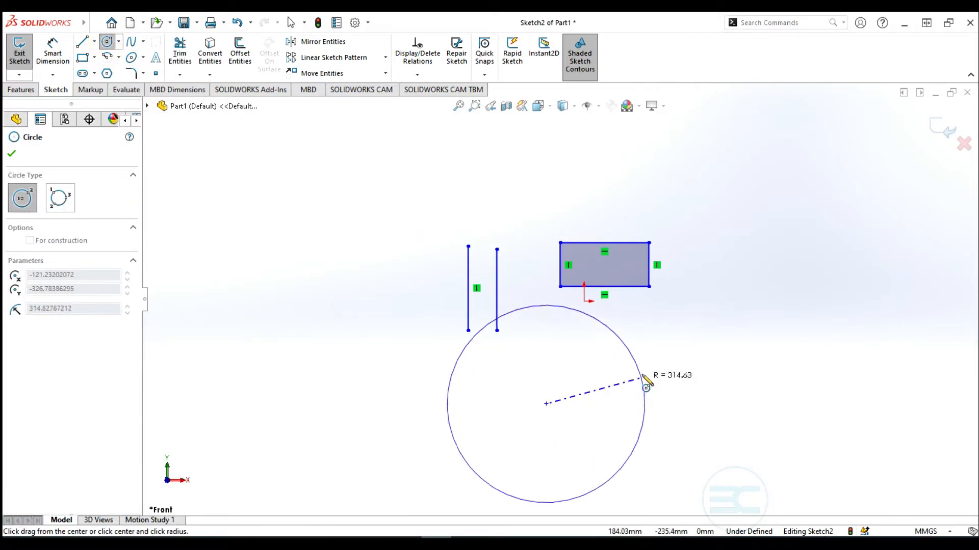
pyautogui.click(586, 404)
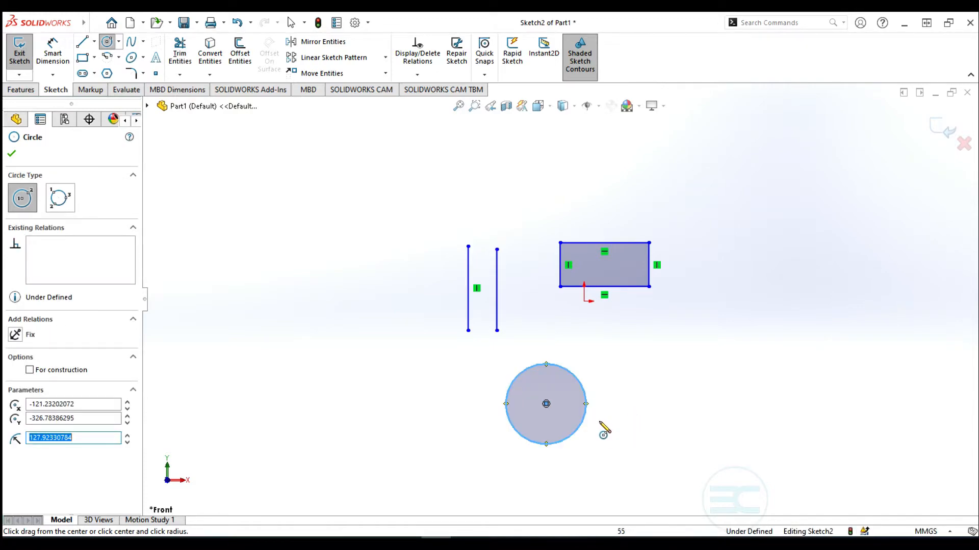
pyautogui.click(82, 41)
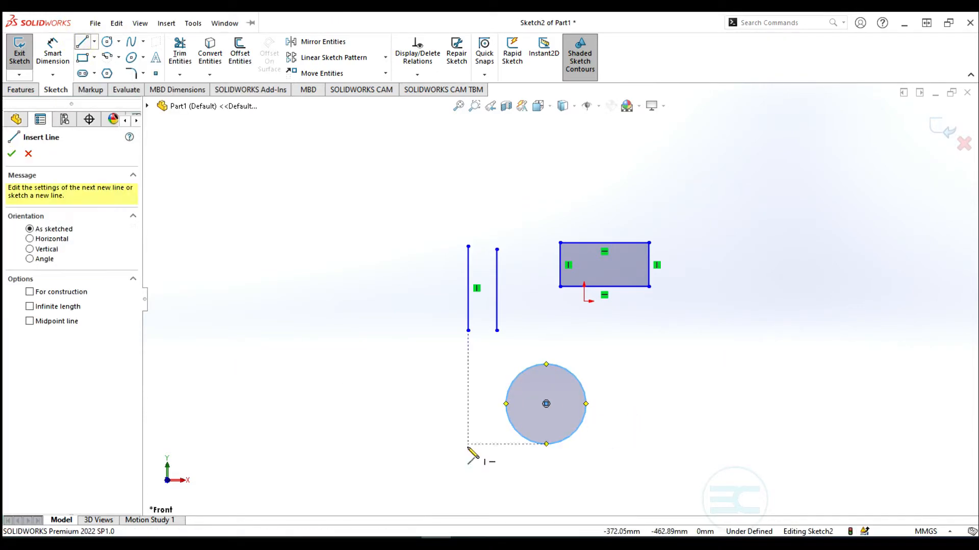
pyautogui.click(575, 433)
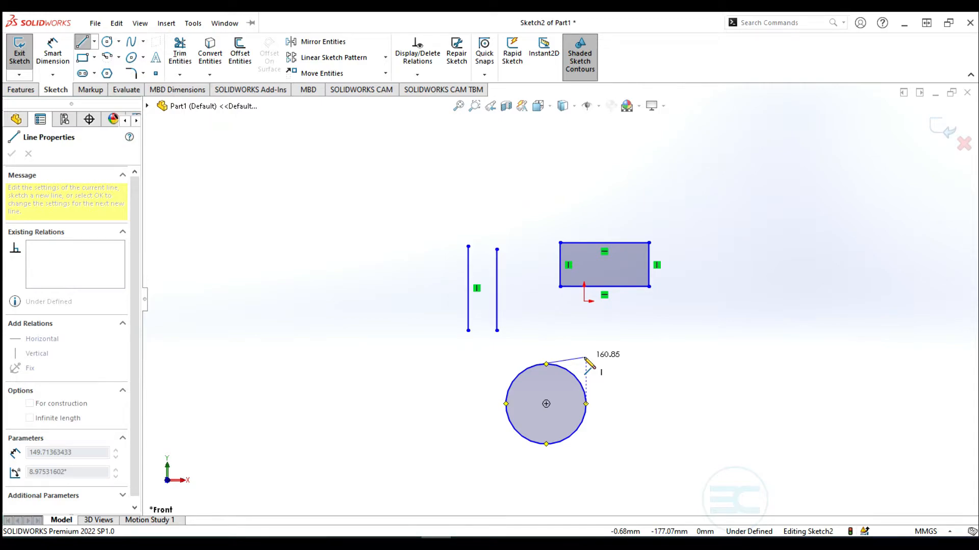
pyautogui.click(657, 359)
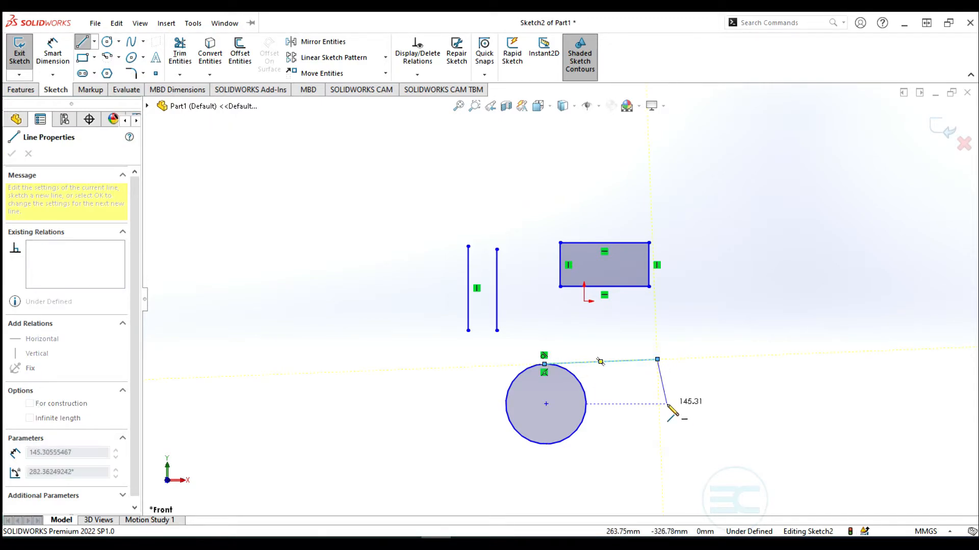
pyautogui.press('Escape')
pyautogui.press('Escape')
# Select the tangent line to check its Tangent relation with the circle
pyautogui.scroll(-4, 558, 357)
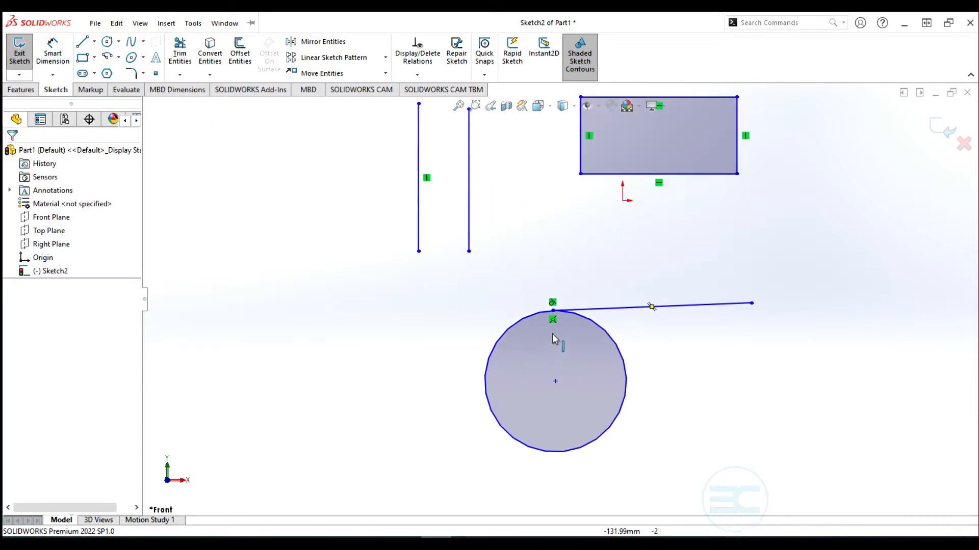
pyautogui.scroll(-3, 552, 299)
pyautogui.click(553, 313)
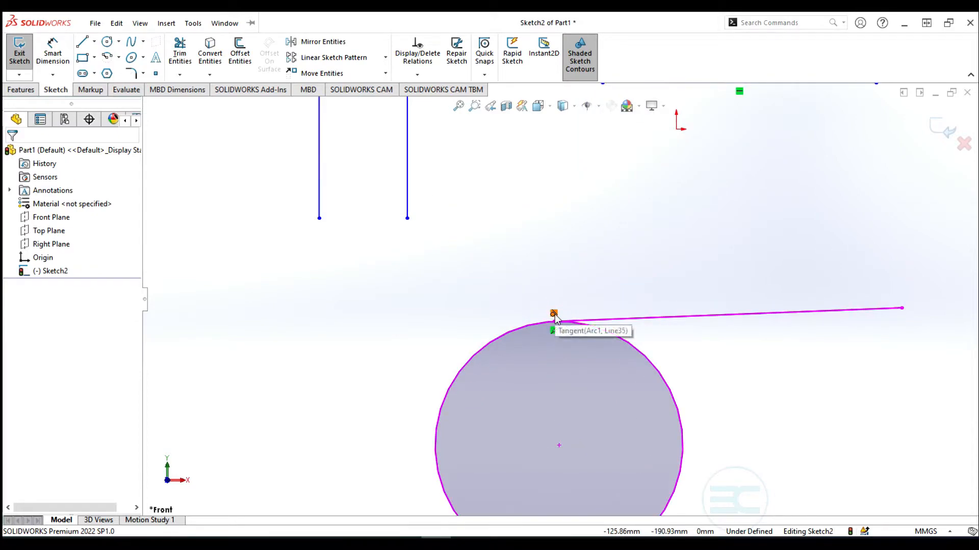
pyautogui.scroll(2, 545, 322)
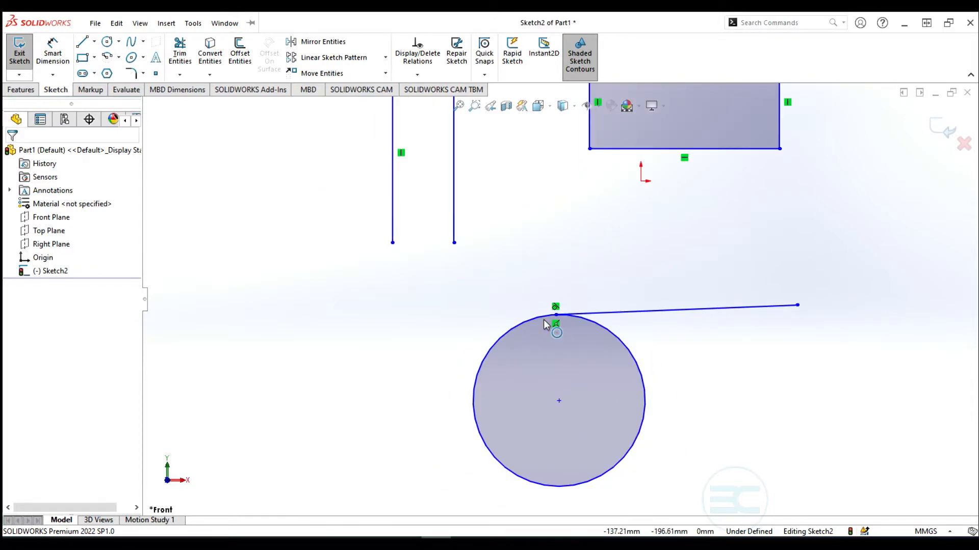
pyautogui.scroll(3, 543, 320)
pyautogui.scroll(-2, 589, 256)
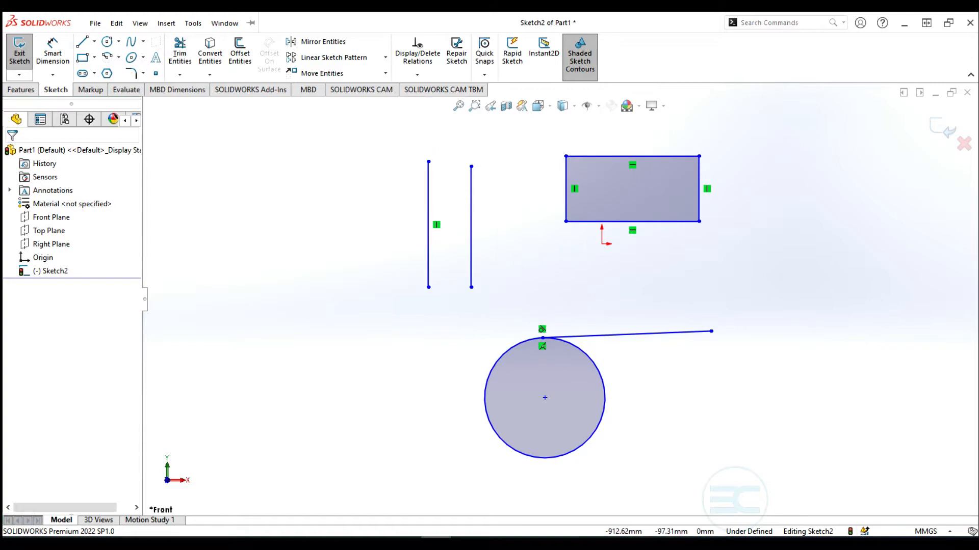
pyautogui.scroll(2, 559, 300)
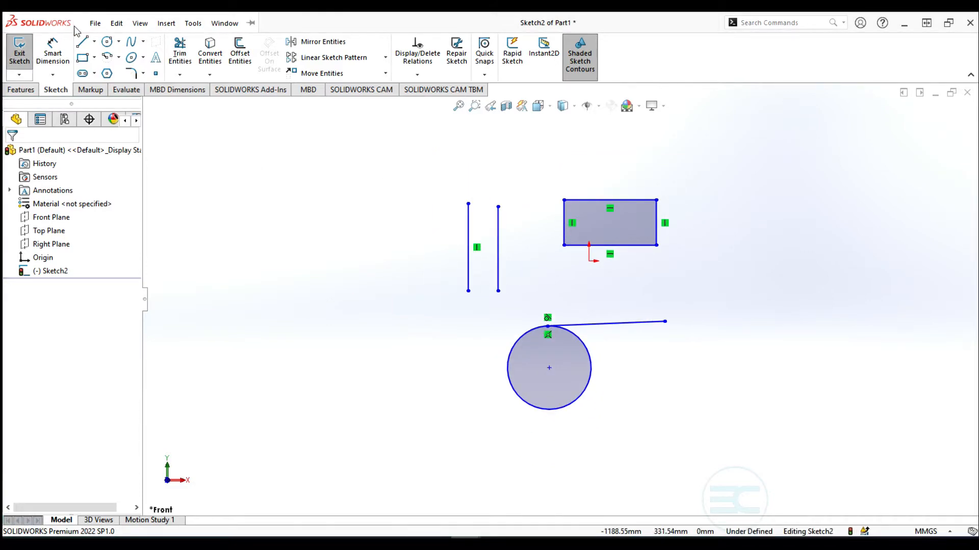
pyautogui.click(81, 44)
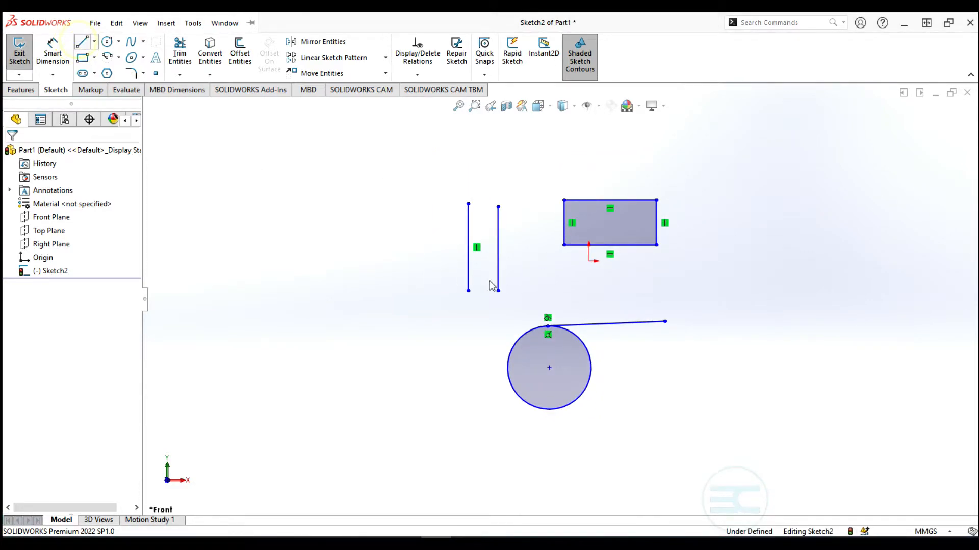
# Chain three lines from the tangent line's end: up-right, straight down, then left beneath the circle
pyautogui.click(665, 322)
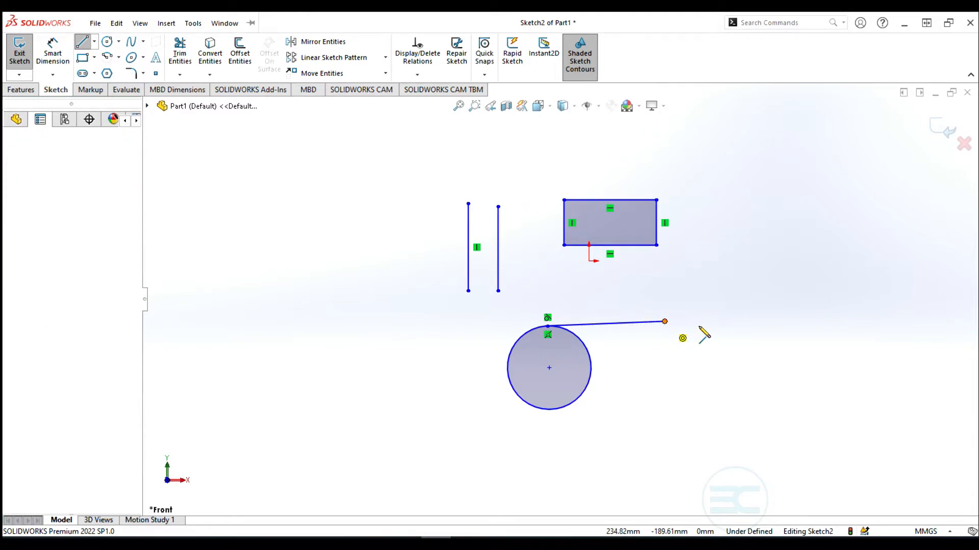
pyautogui.click(747, 261)
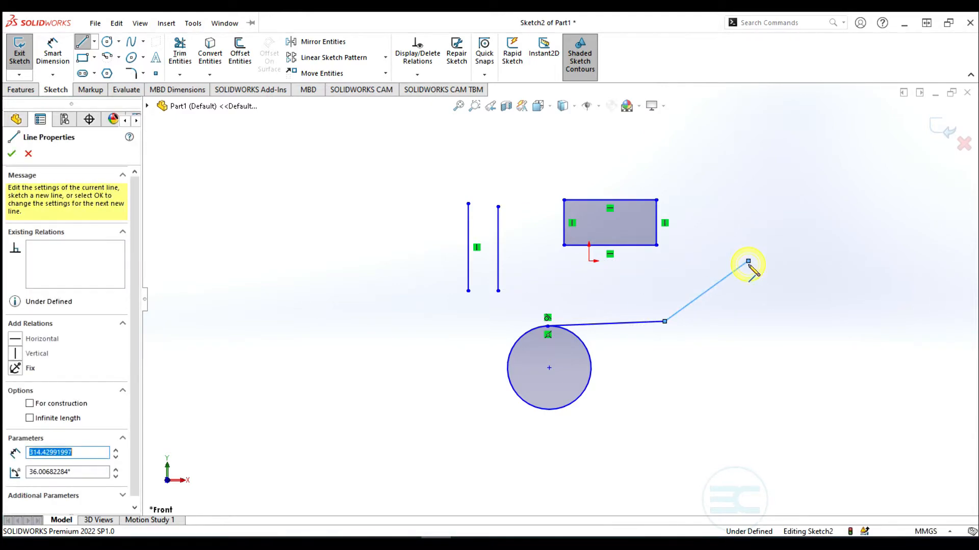
pyautogui.click(743, 414)
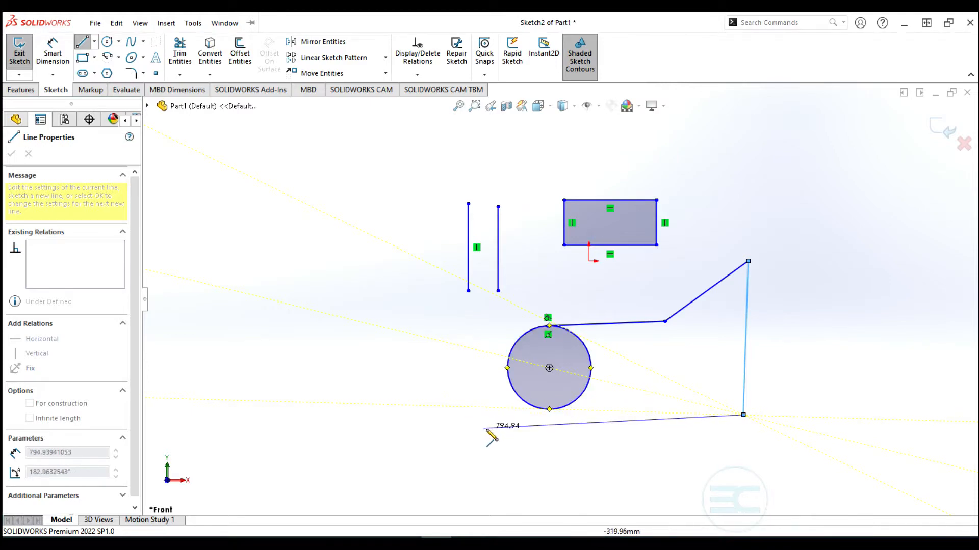
pyautogui.click(491, 427)
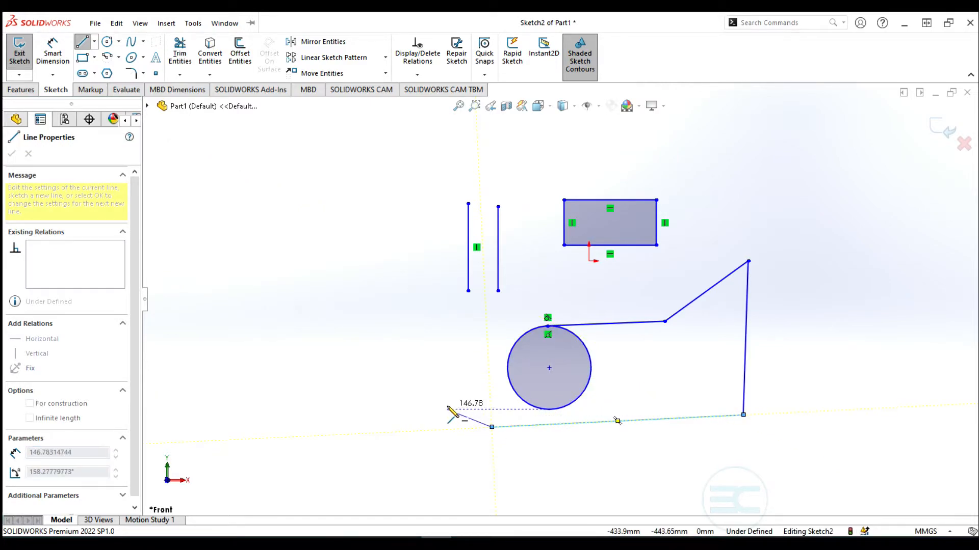
pyautogui.press('Escape')
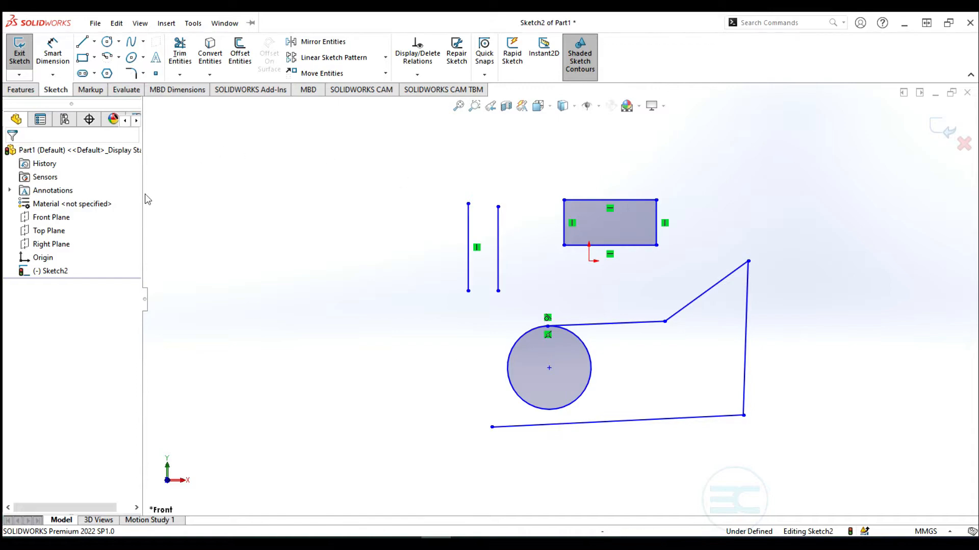
# Make the bottom line tangent to the circle
pyautogui.click(572, 406)
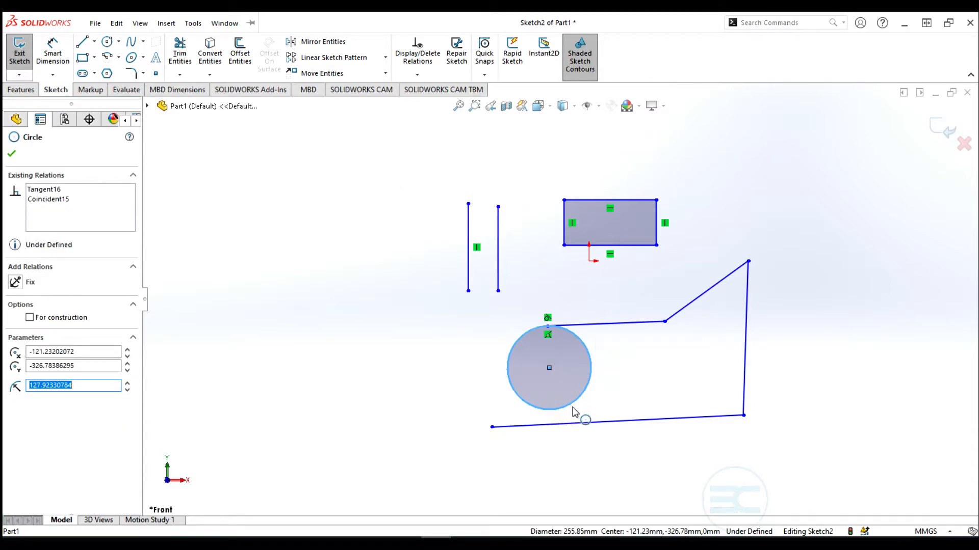
pyautogui.keyDown('ctrl'); pyautogui.click(582, 425); pyautogui.keyUp('ctrl')
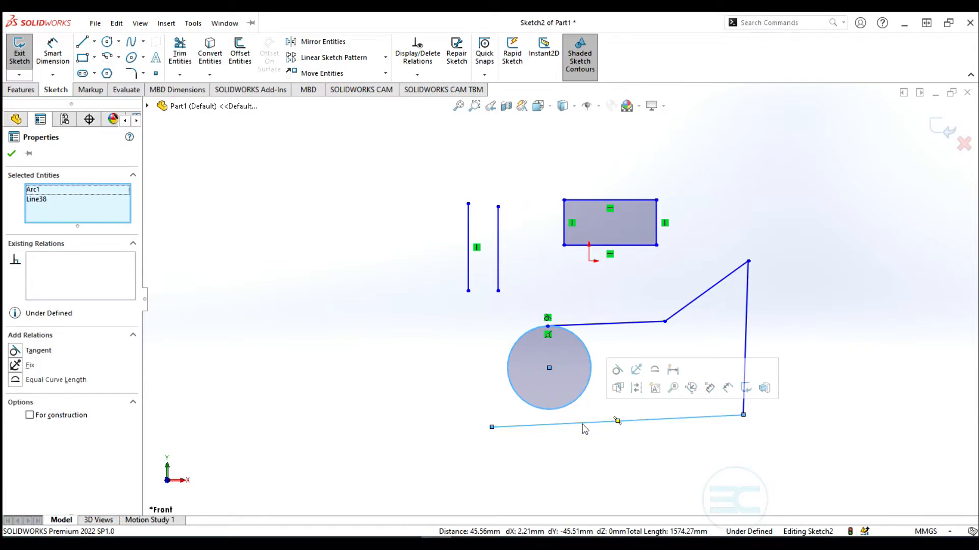
pyautogui.click(617, 372)
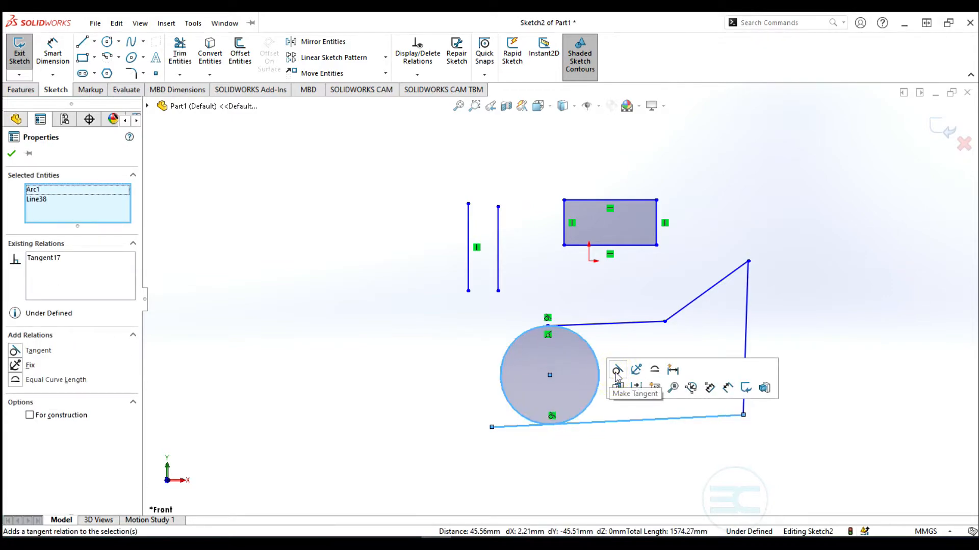
# Make the angled upper-right line horizontal and the slanted right line vertical
pyautogui.click(711, 291)
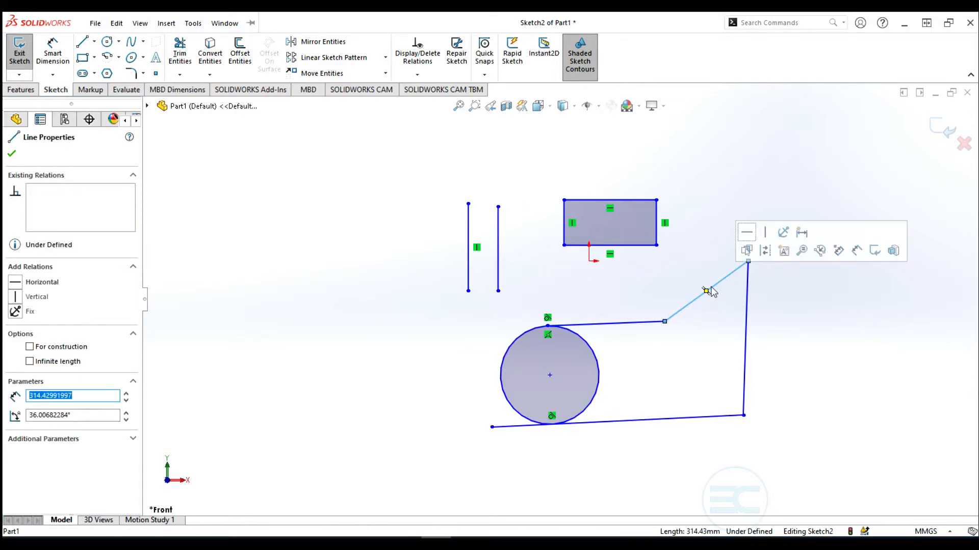
pyautogui.click(746, 233)
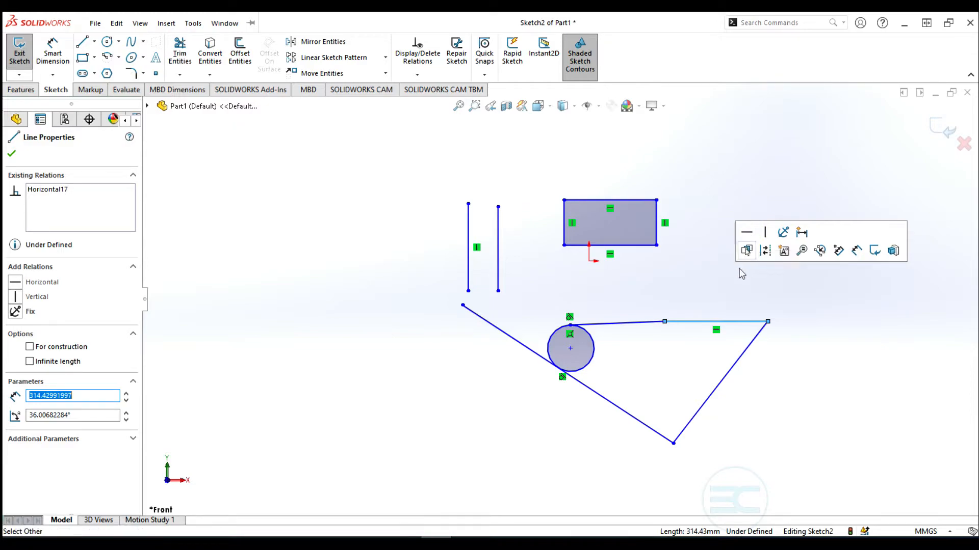
pyautogui.click(715, 395)
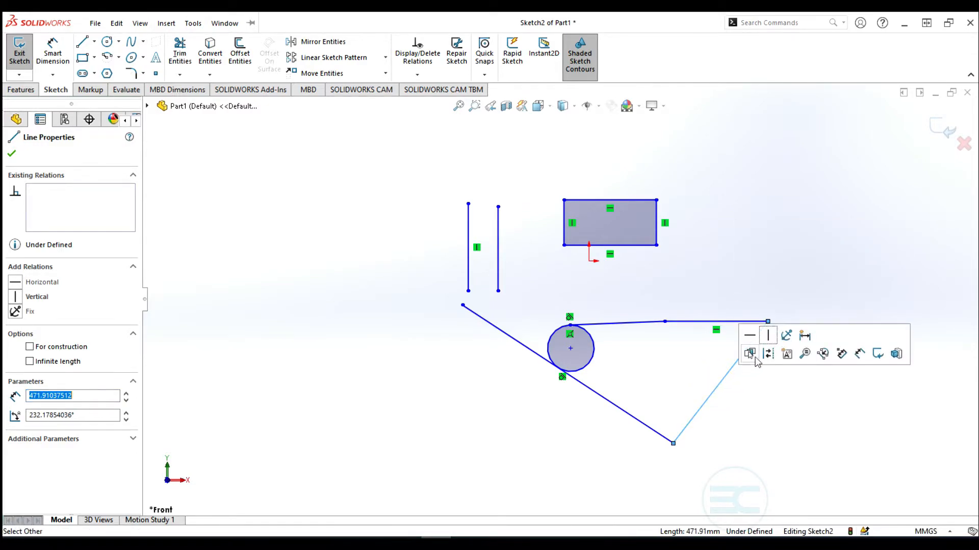
pyautogui.click(768, 336)
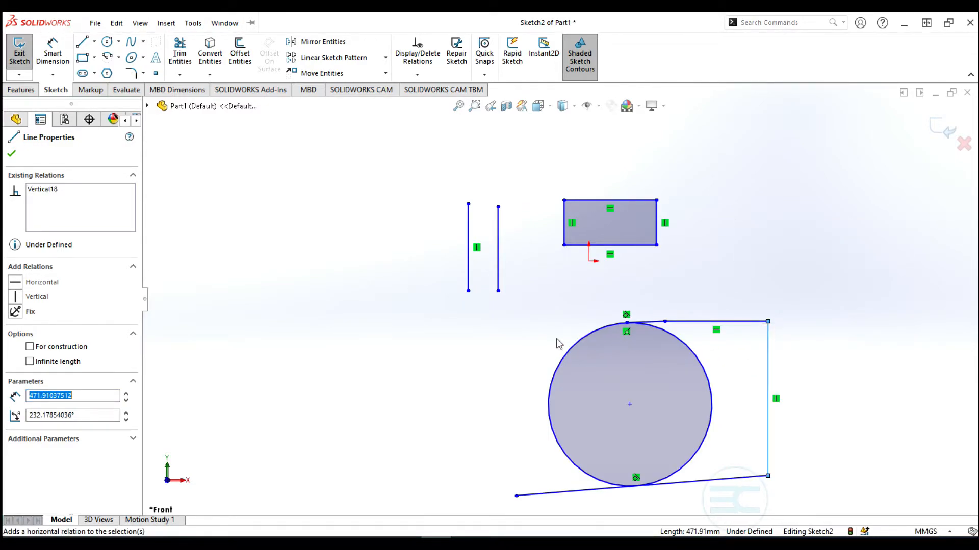
pyautogui.scroll(3, 553, 337)
pyautogui.scroll(-3, 660, 368)
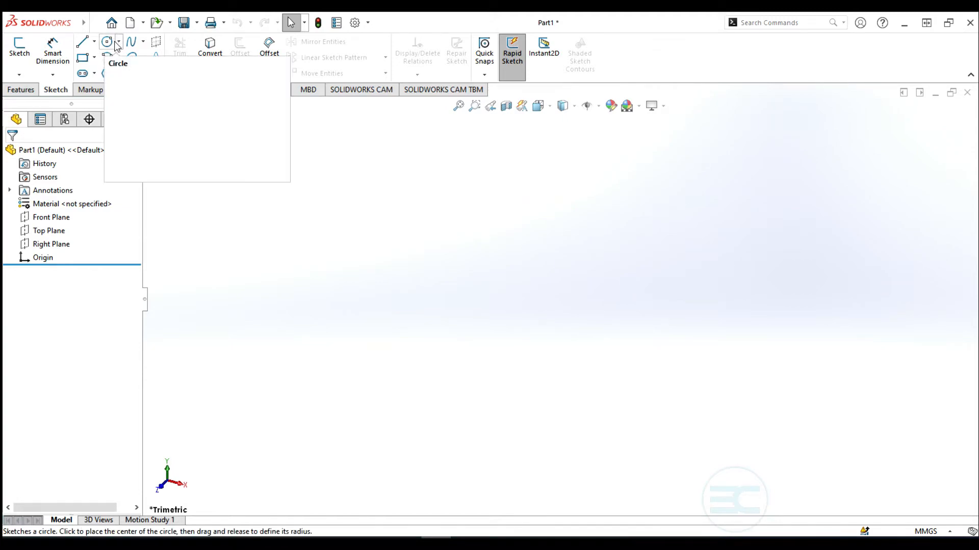
# Start a sketch on the Front Plane with a centre-point circle left of the origin
pyautogui.click(118, 41)
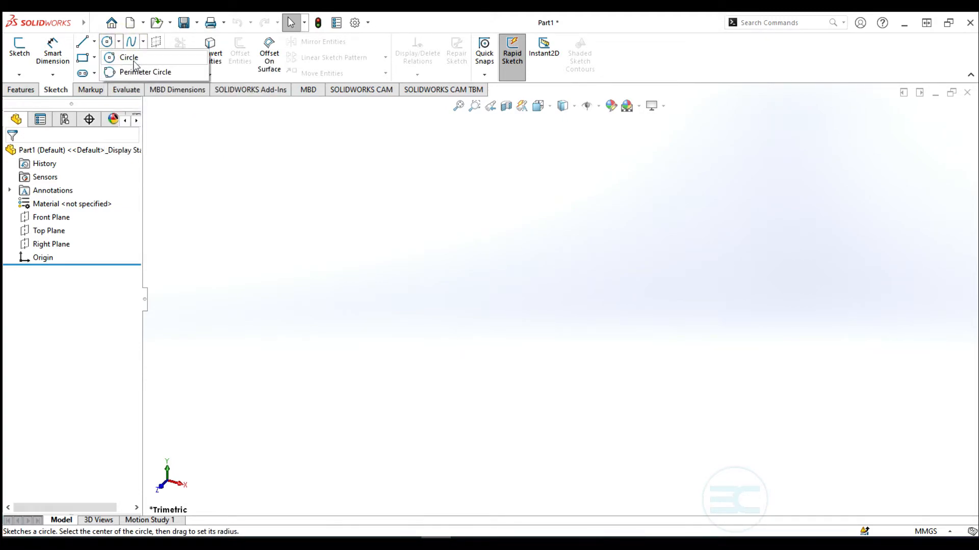
pyautogui.click(133, 58)
pyautogui.click(411, 186)
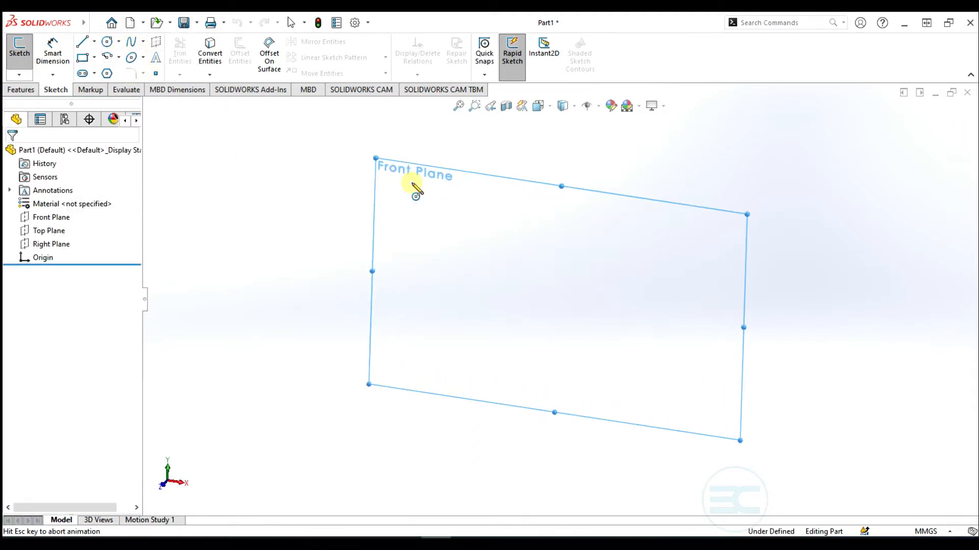
pyautogui.click(411, 182)
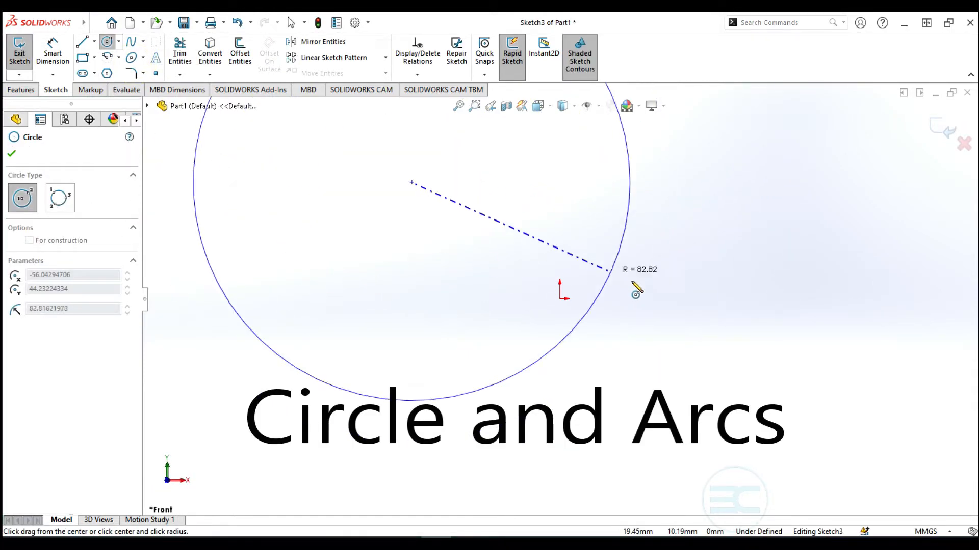
pyautogui.click(437, 196)
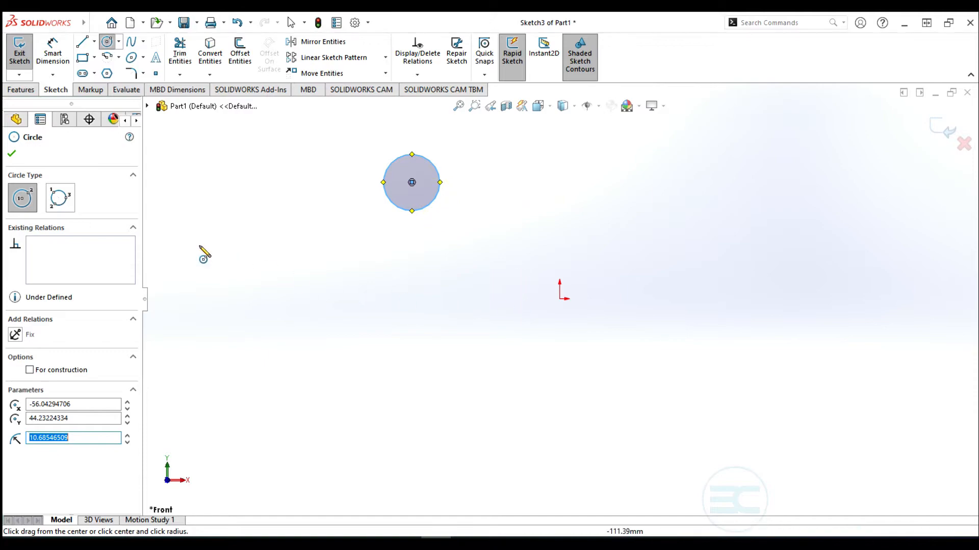
# Add a smaller perimeter circle through points at the upper right
pyautogui.click(60, 198)
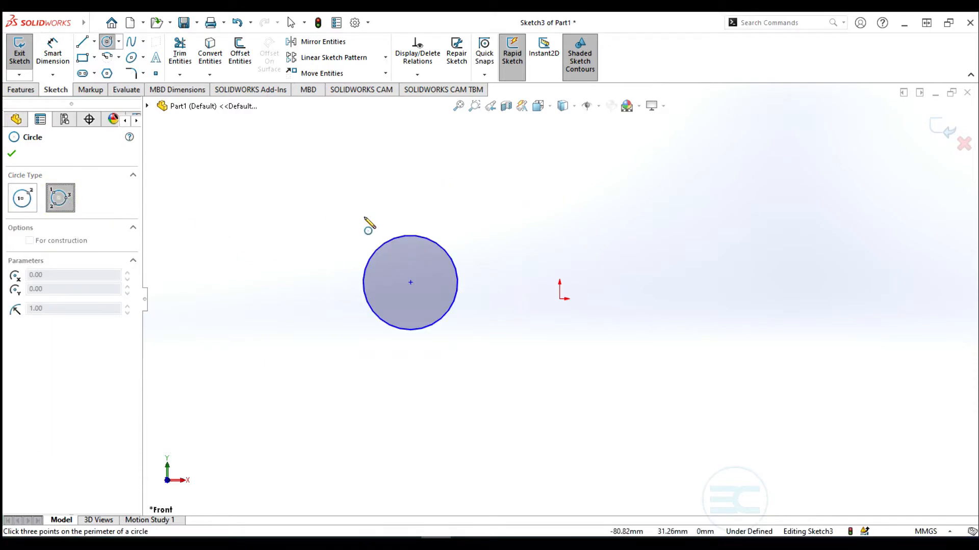
pyautogui.click(603, 223)
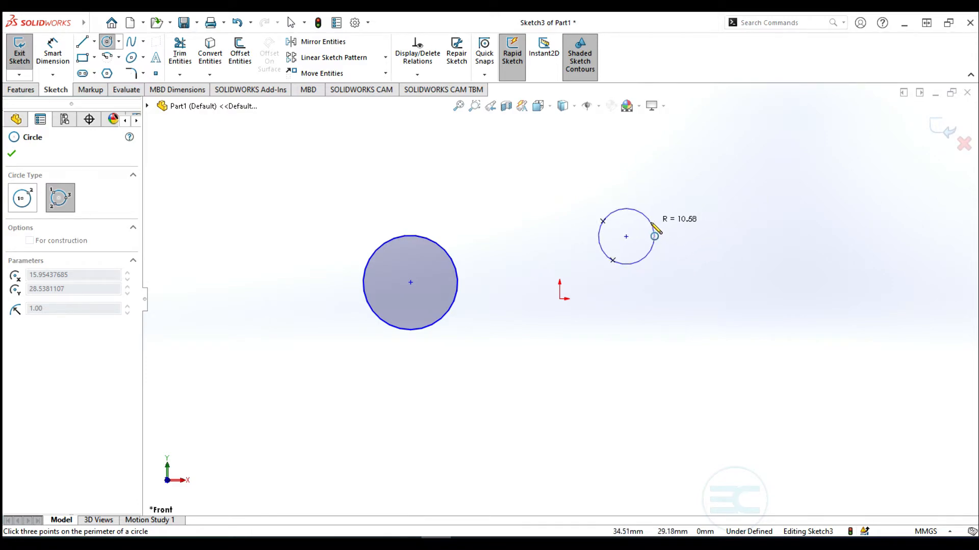
pyautogui.click(662, 217)
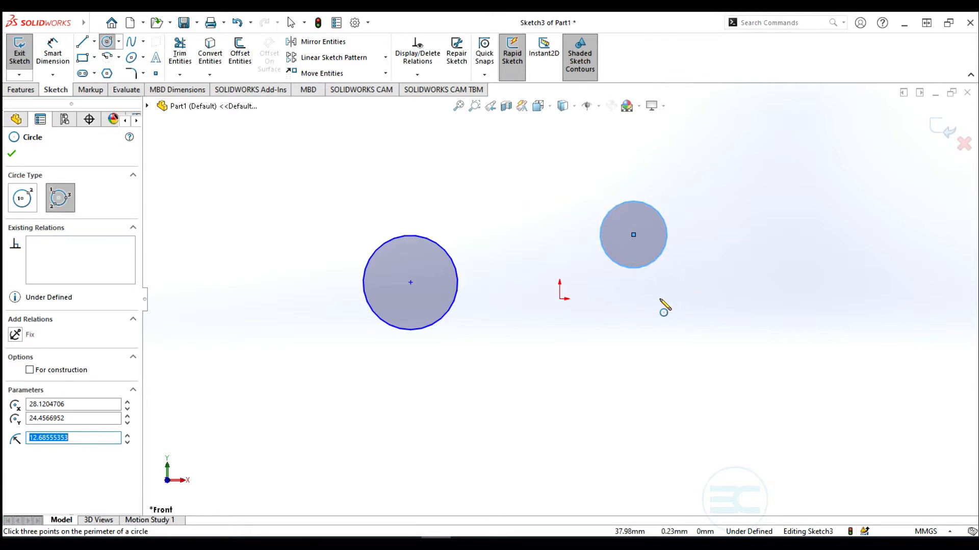
pyautogui.click(120, 58)
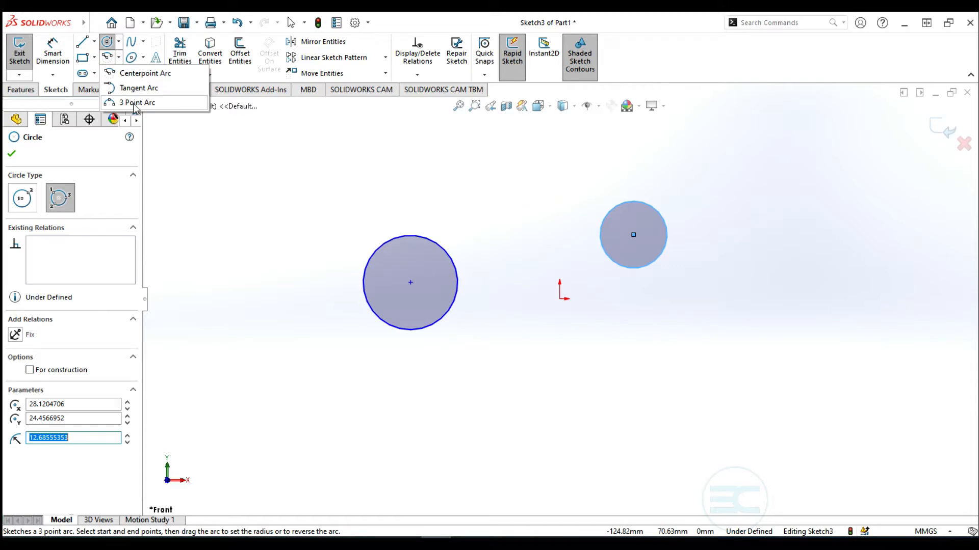
# Draw a centerpoint arc below the circles
pyautogui.click(137, 75)
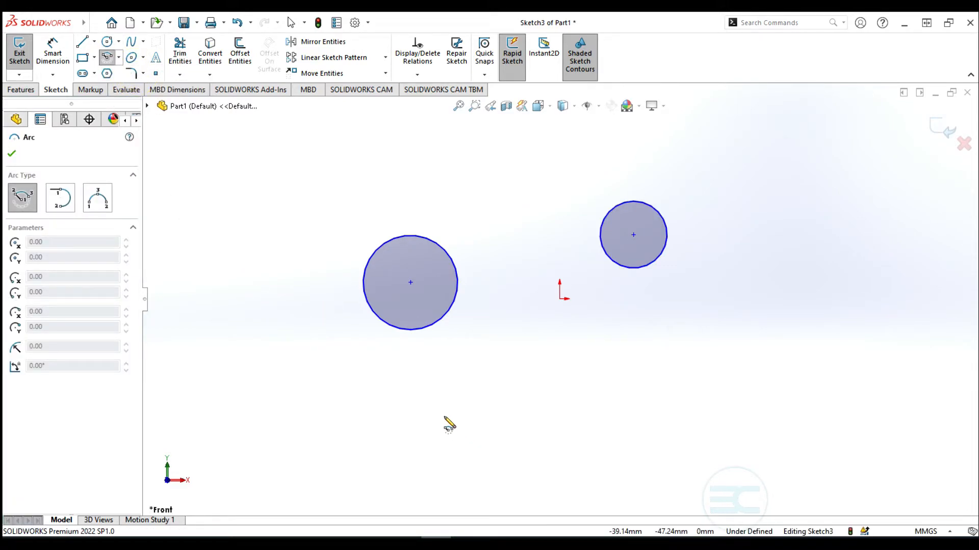
pyautogui.click(527, 414)
pyautogui.click(473, 382)
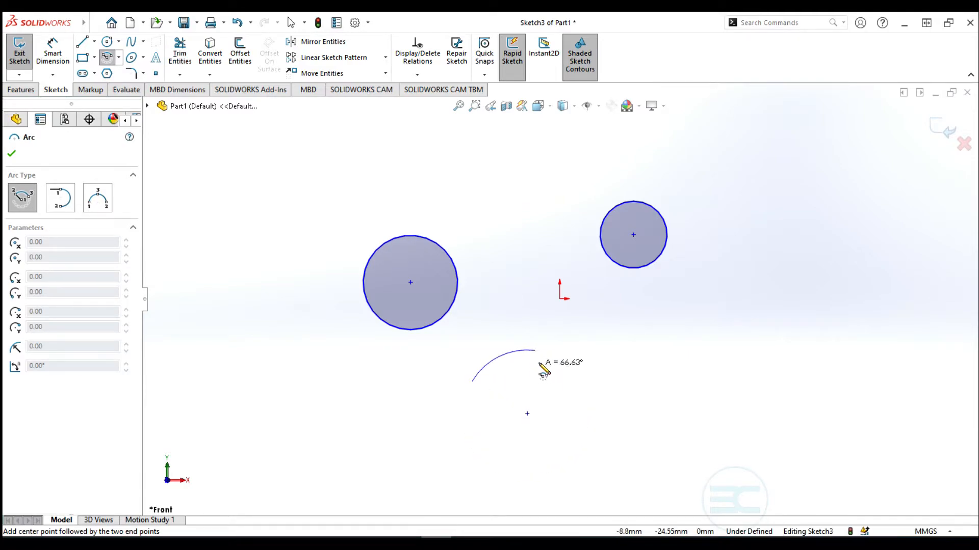
pyautogui.click(543, 365)
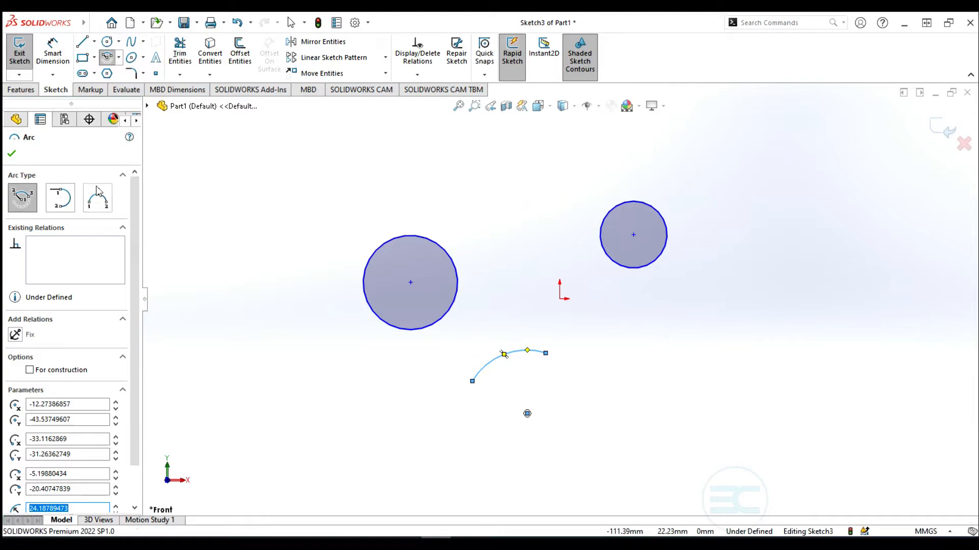
# Add a small three-point arc at the lower right
pyautogui.click(97, 200)
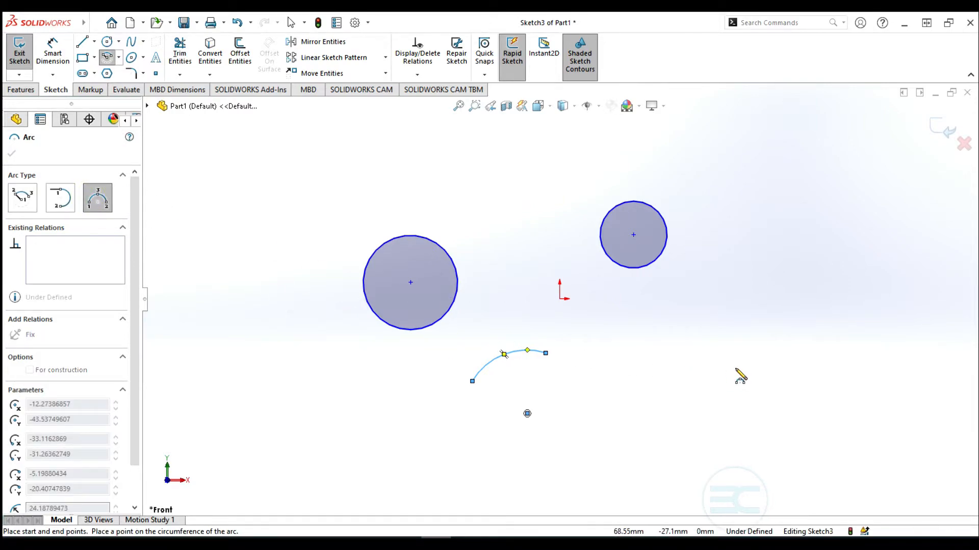
pyautogui.click(683, 371)
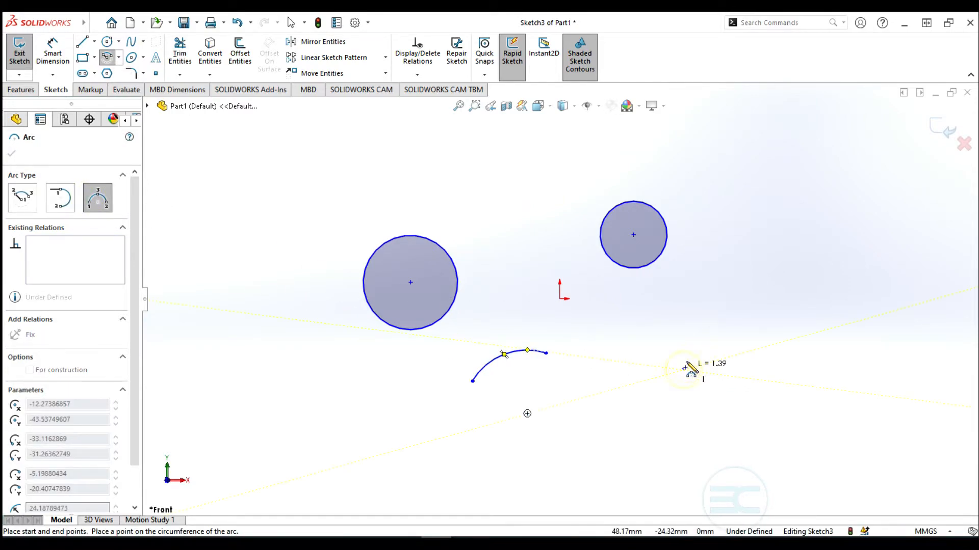
pyautogui.click(709, 328)
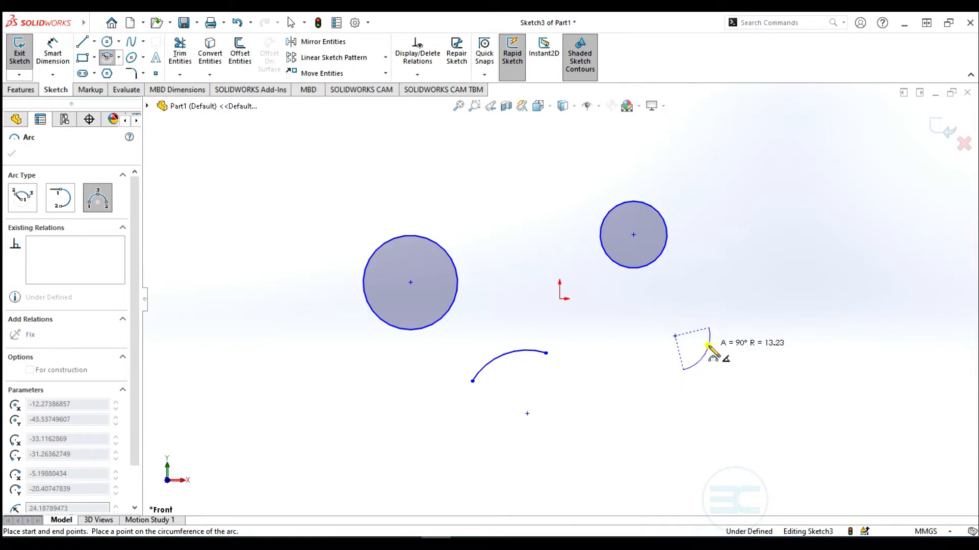
pyautogui.click(709, 347)
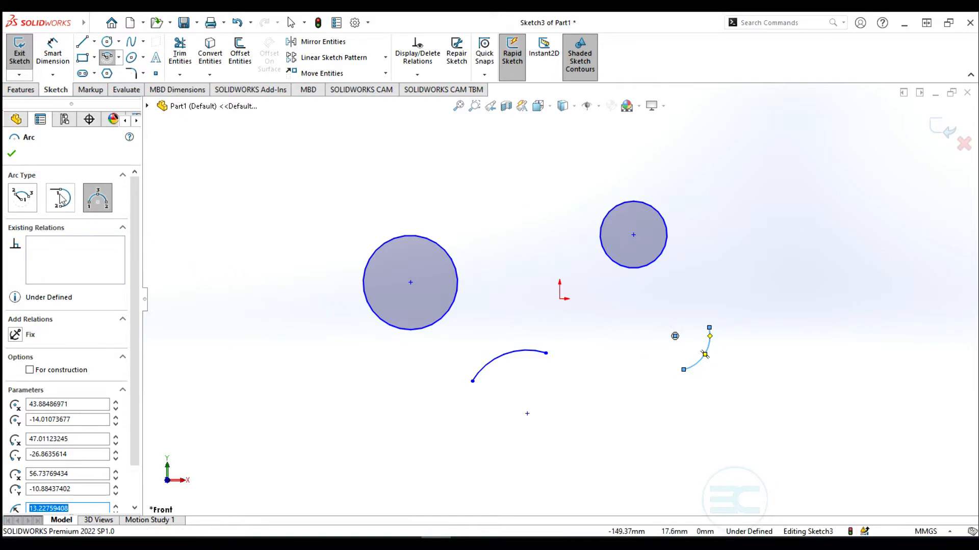
pyautogui.click(81, 43)
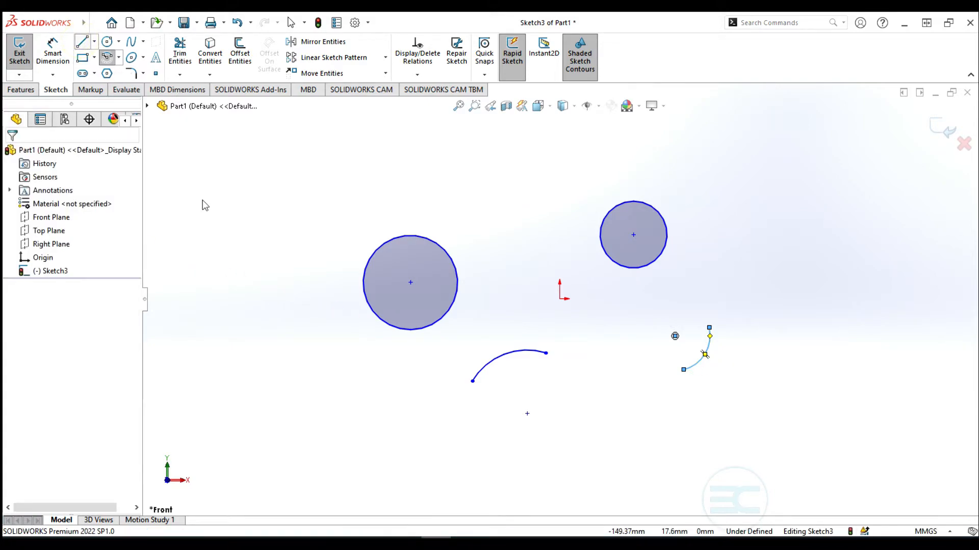
# Draw a horizontal line near the top left of Sketch3
pyautogui.click(260, 151)
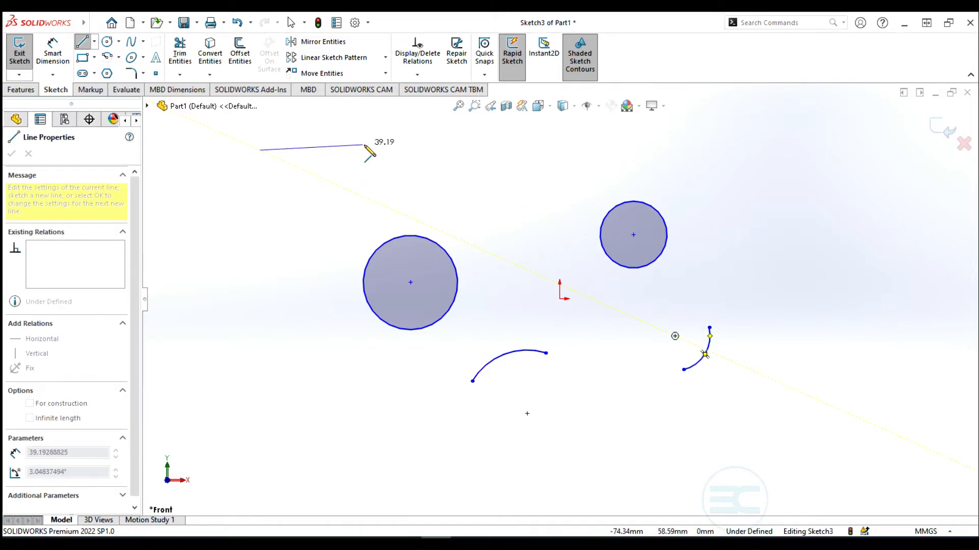
pyautogui.click(379, 151)
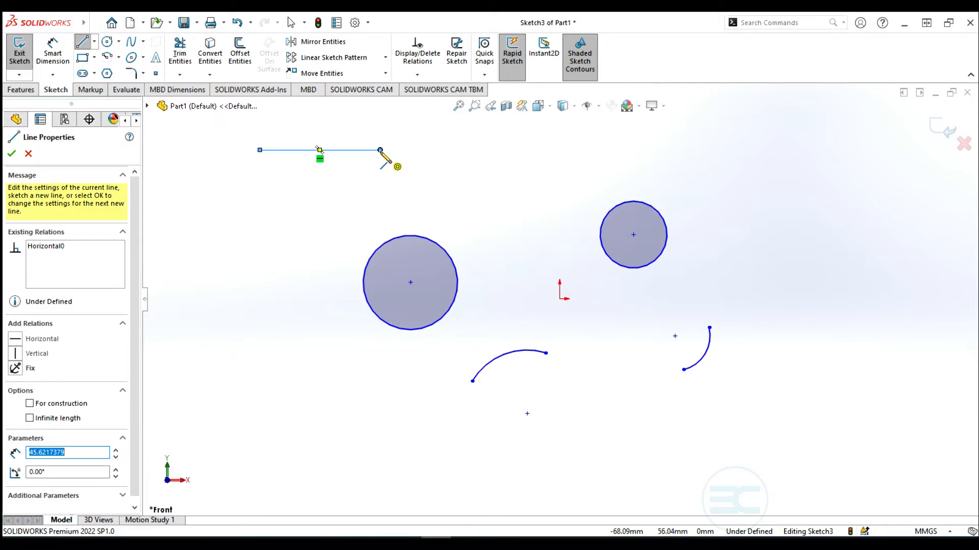
pyautogui.press('Escape')
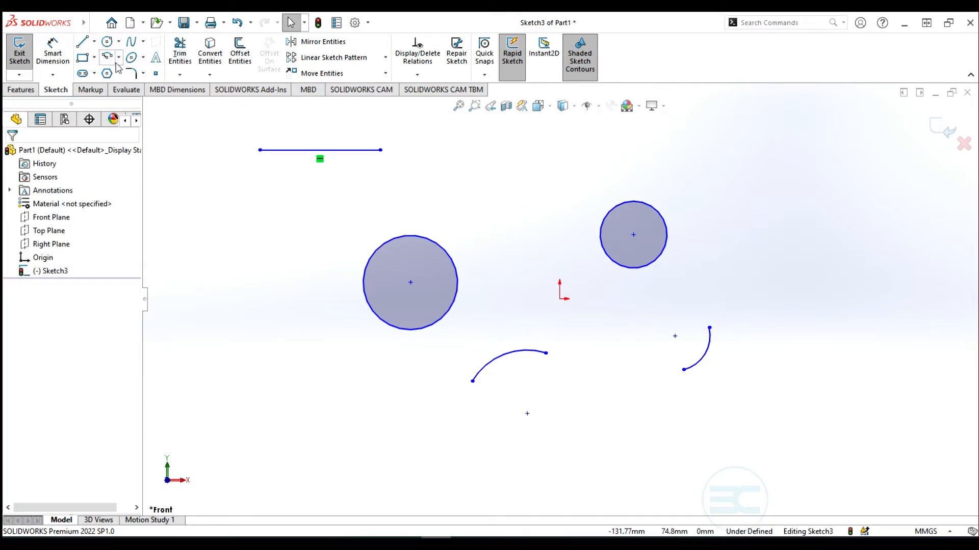
# Add a tangent arc curving down from the line's right end
pyautogui.click(119, 58)
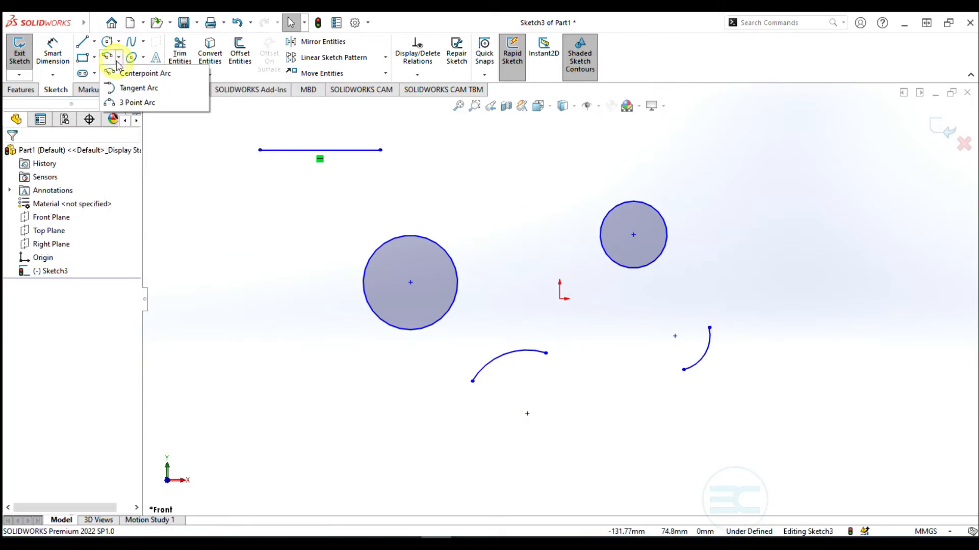
pyautogui.click(132, 90)
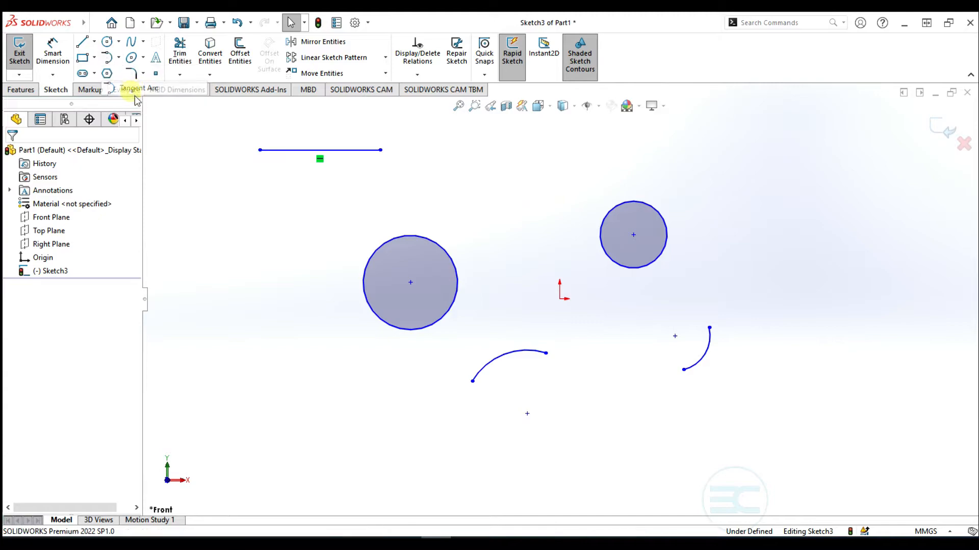
pyautogui.click(381, 150)
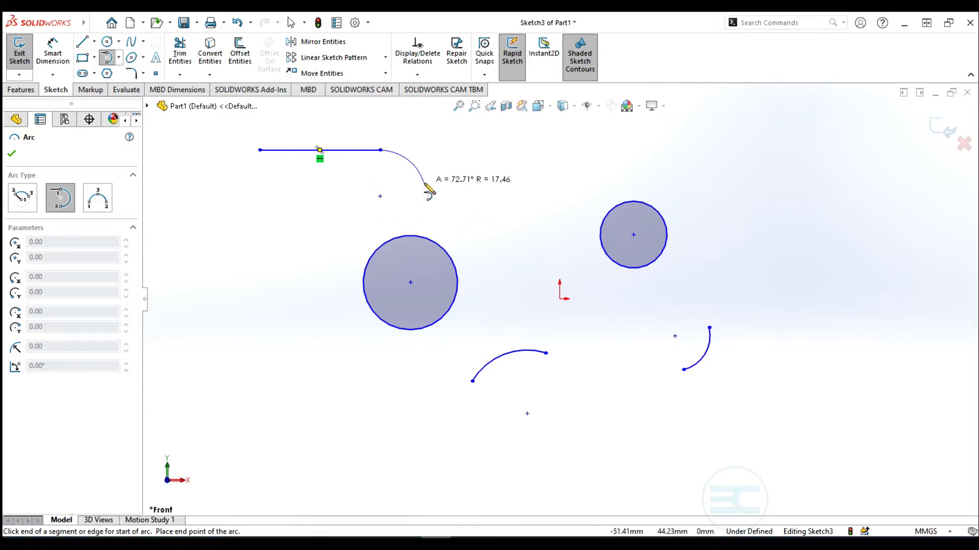
pyautogui.click(424, 182)
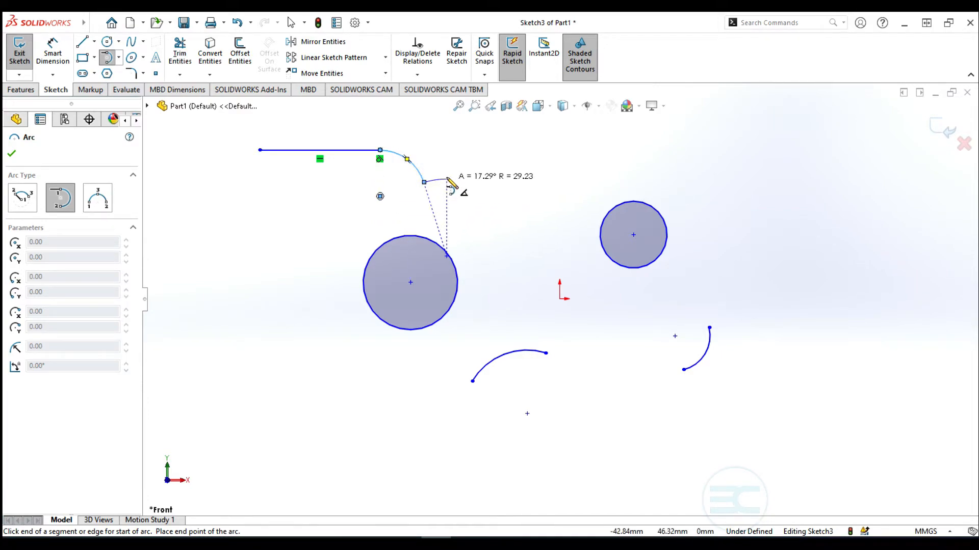
pyautogui.press('Escape')
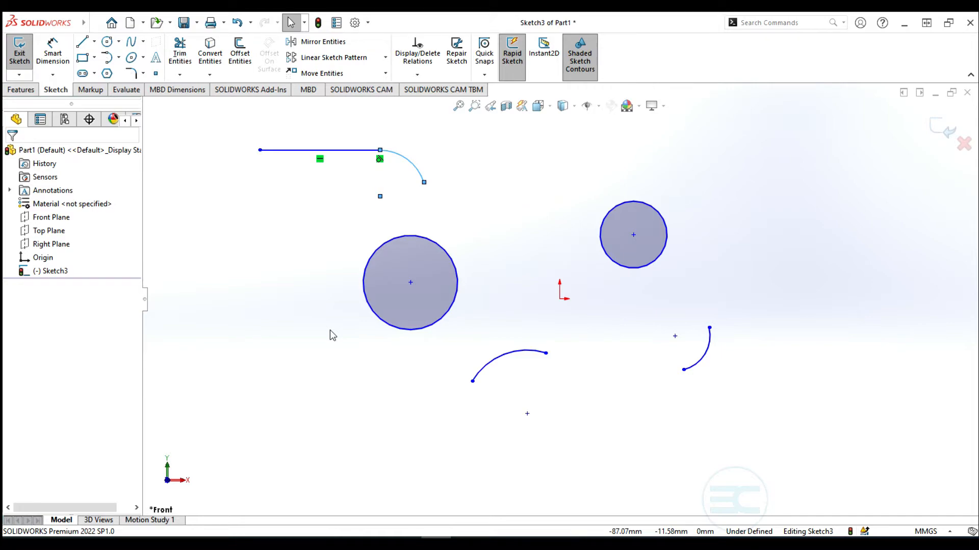
pyautogui.moveTo(5, 19)
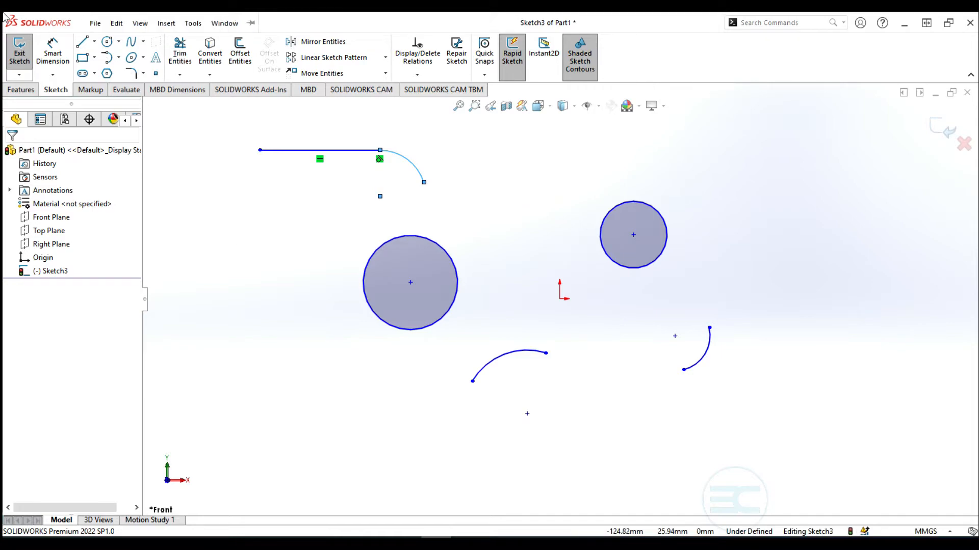
pyautogui.click(82, 42)
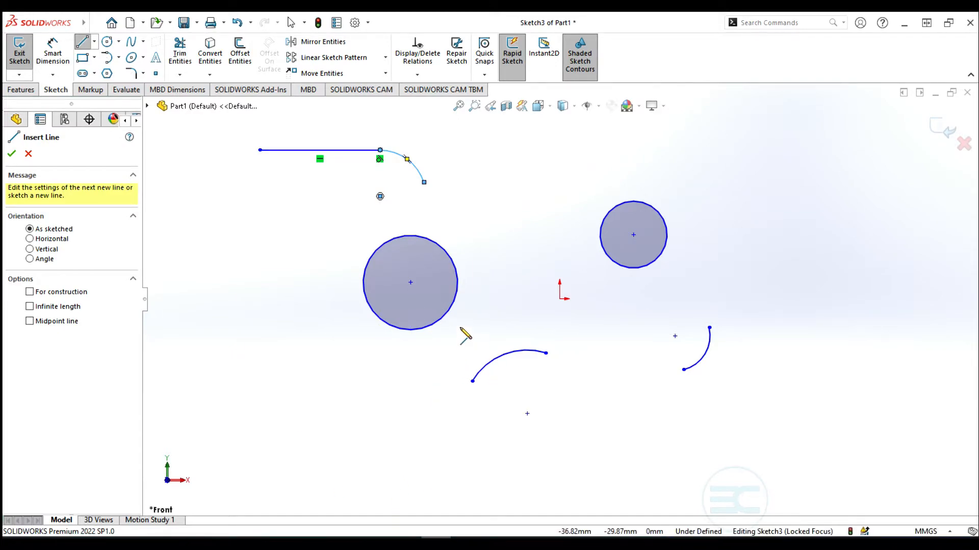
# Draw a horizontal line ending in tangent arcs that curve down and back up into a hook
pyautogui.scroll(5, 461, 337)
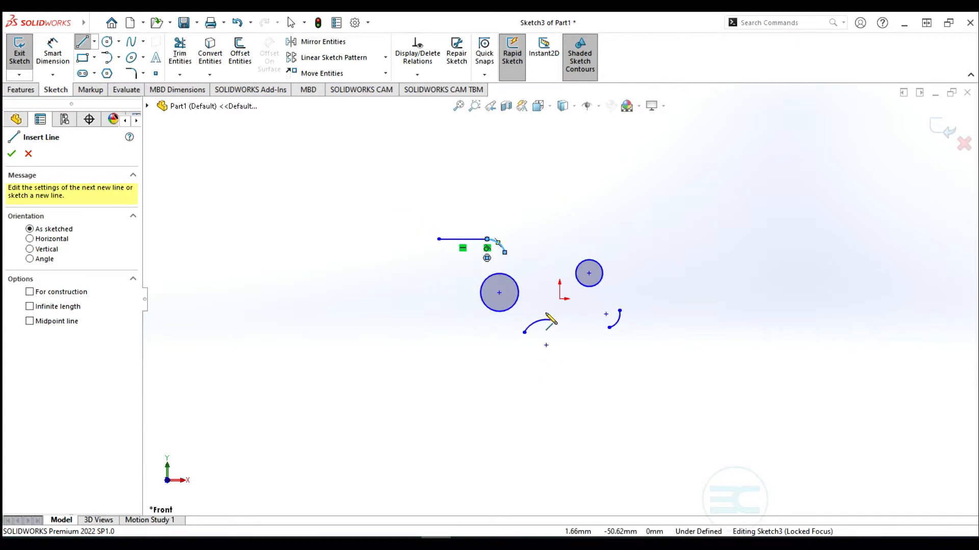
pyautogui.scroll(3, 554, 285)
pyautogui.scroll(-3, 604, 423)
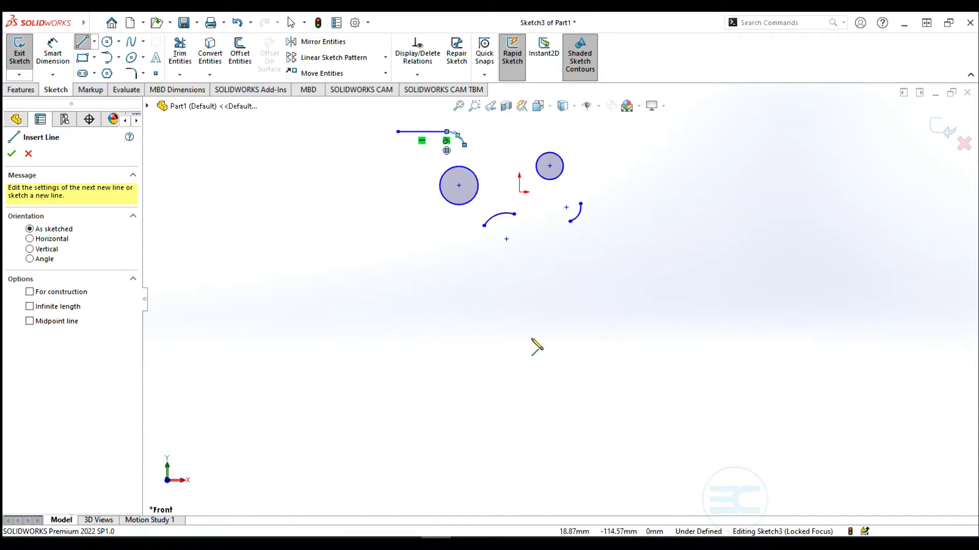
pyautogui.scroll(-4, 537, 347)
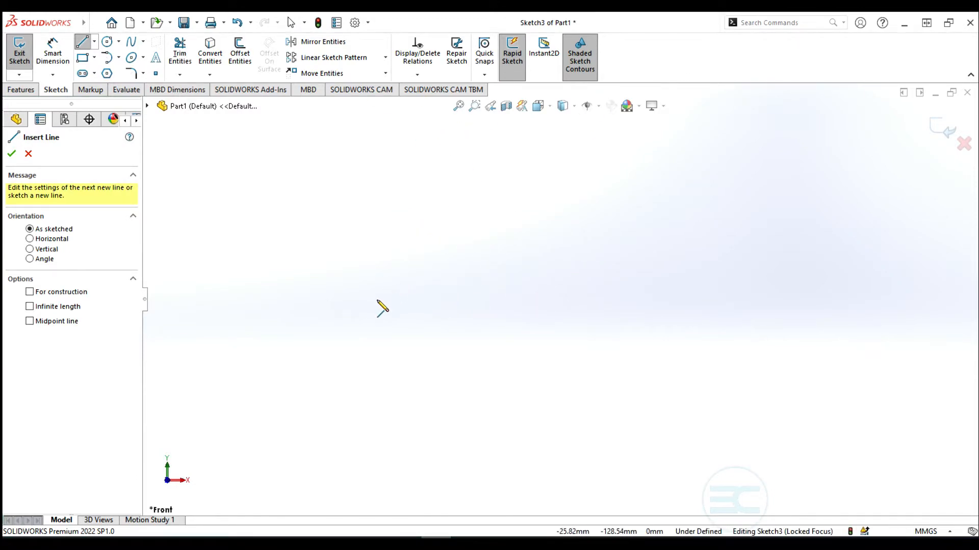
pyautogui.click(392, 253)
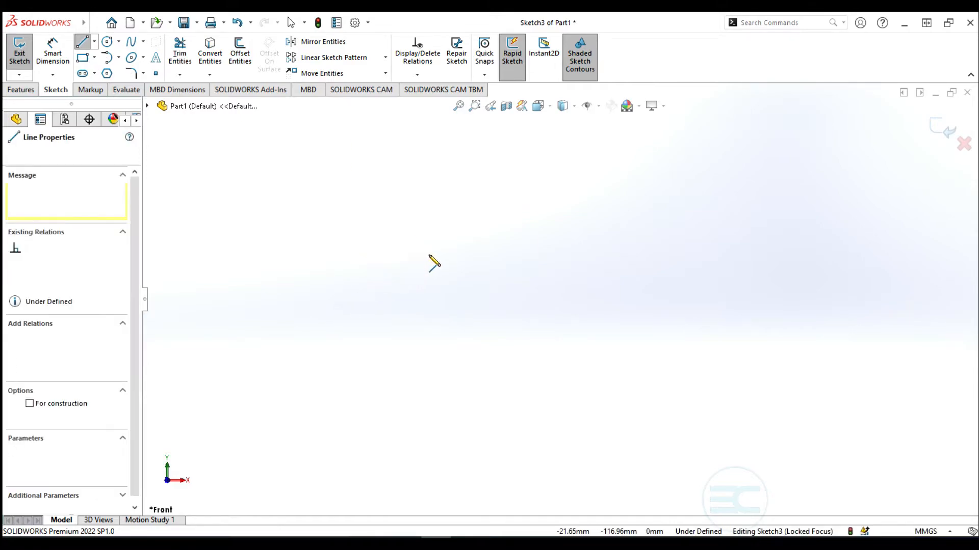
pyautogui.click(561, 253)
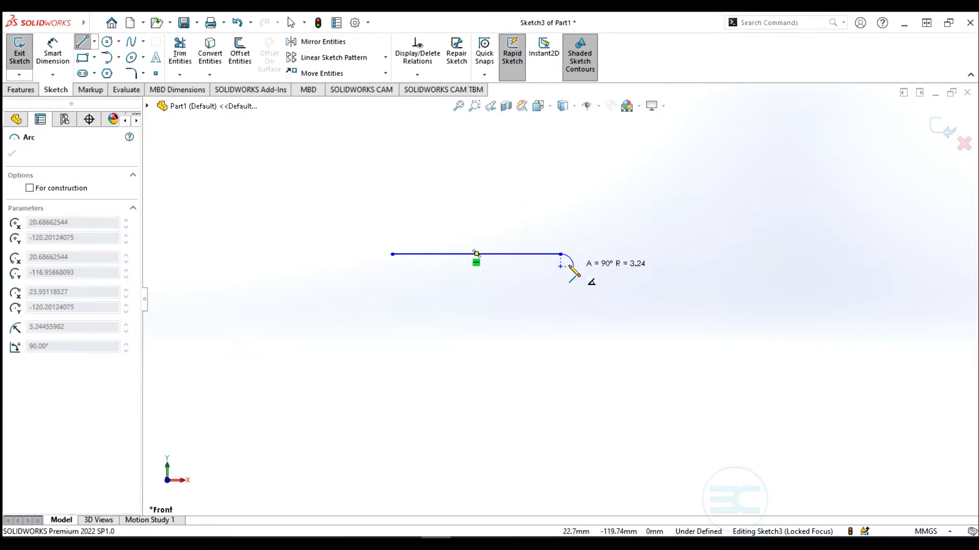
pyautogui.click(603, 287)
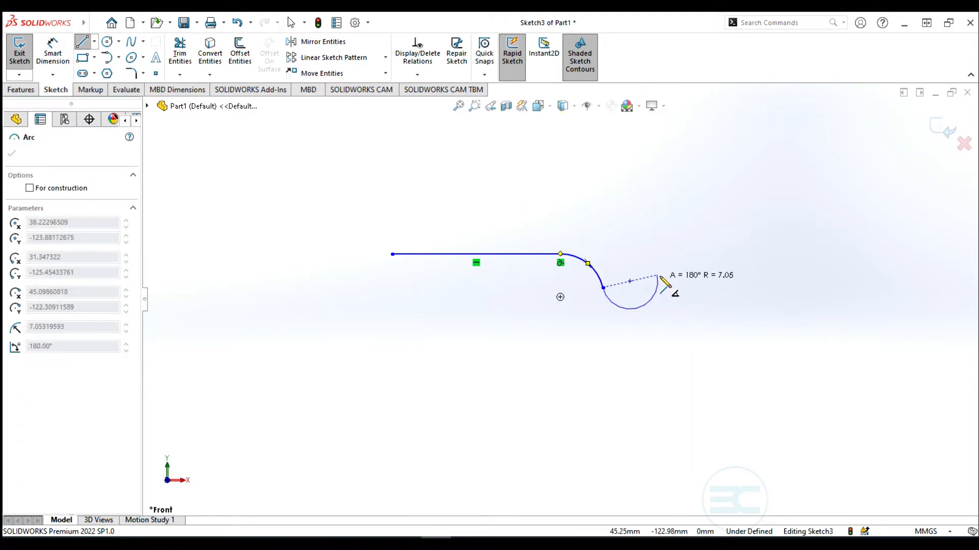
pyautogui.click(635, 314)
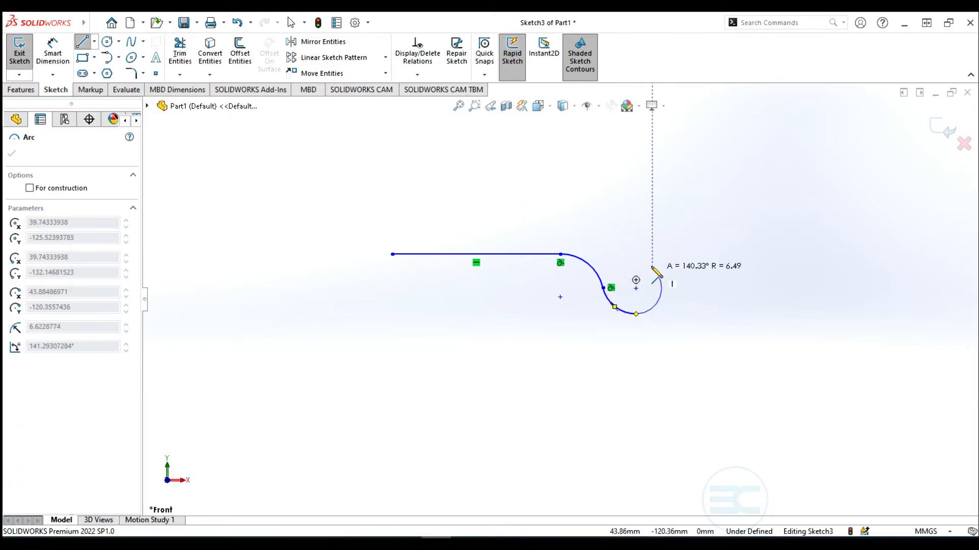
pyautogui.click(676, 274)
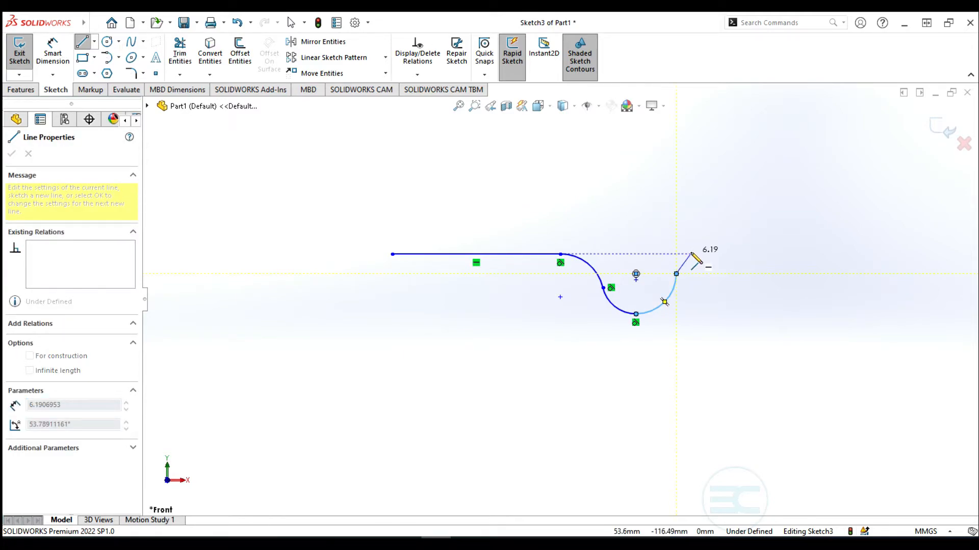
pyautogui.press('Escape')
pyautogui.press('Escape')
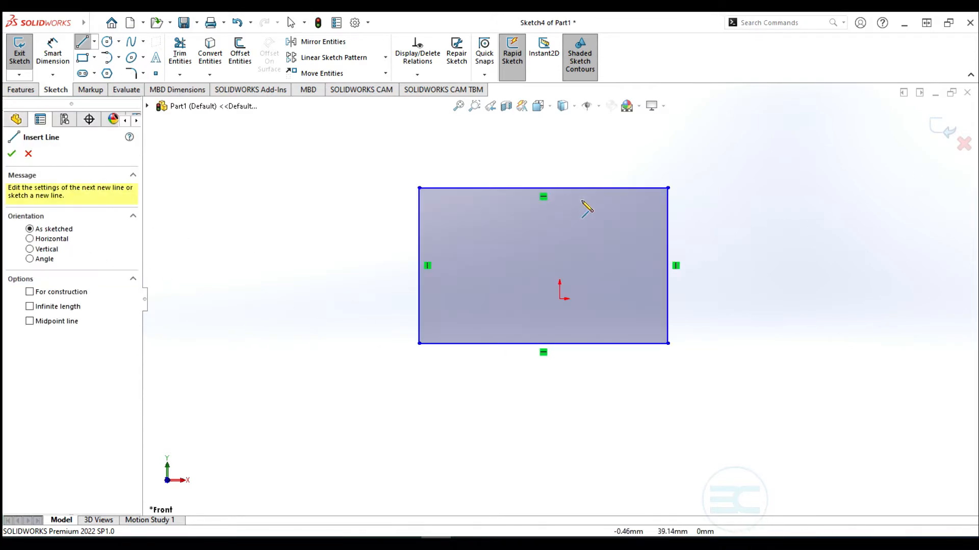
# Draw a closed five-sided outline left of the rectangle with a chamfered top-right corner
pyautogui.click(198, 318)
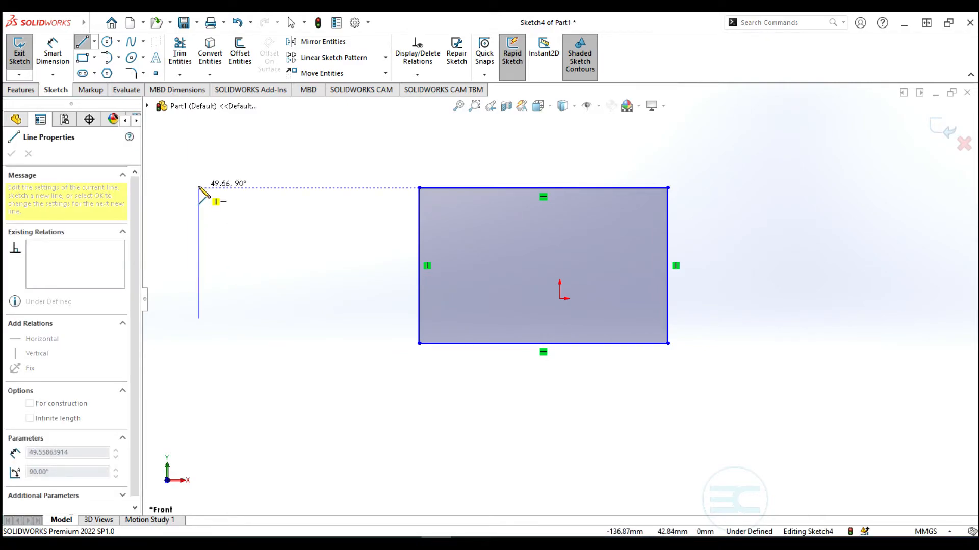
pyautogui.click(198, 188)
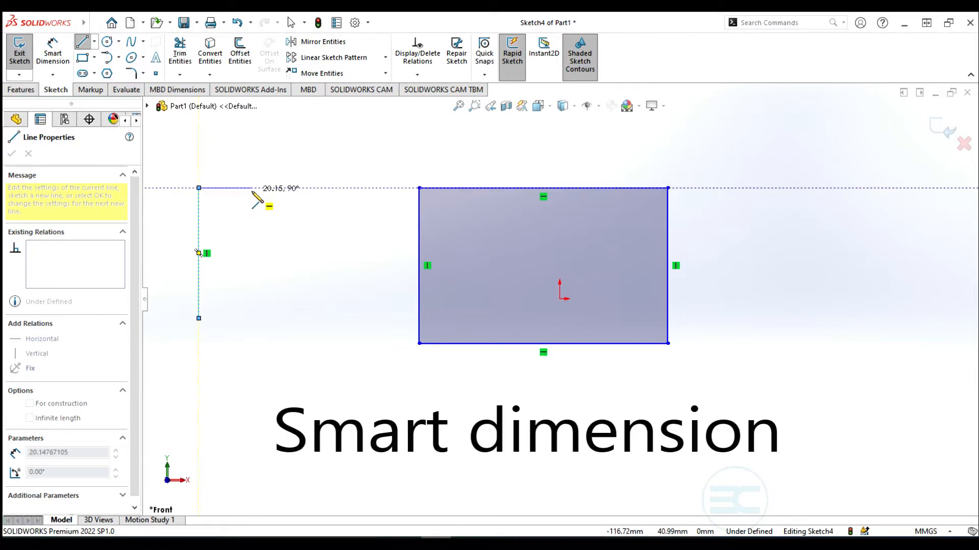
pyautogui.click(252, 189)
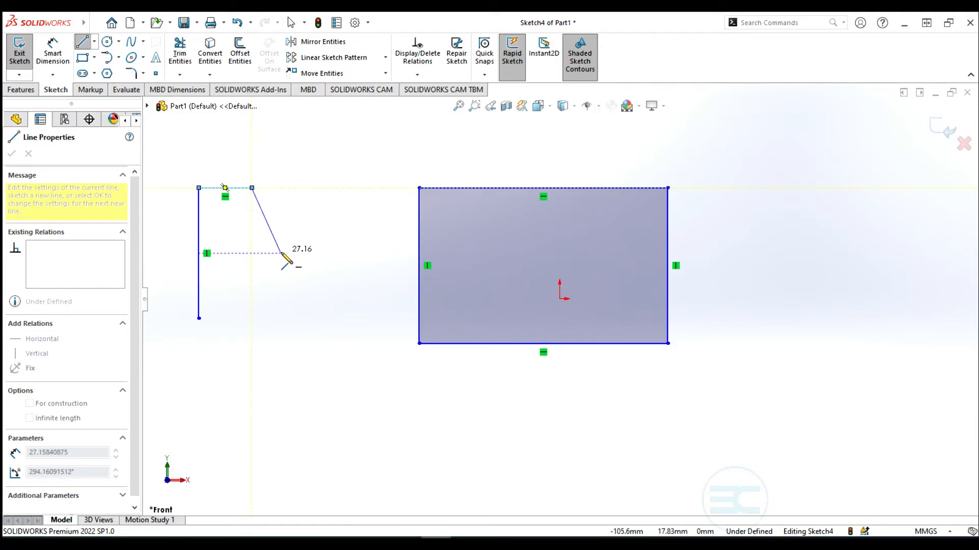
pyautogui.click(285, 222)
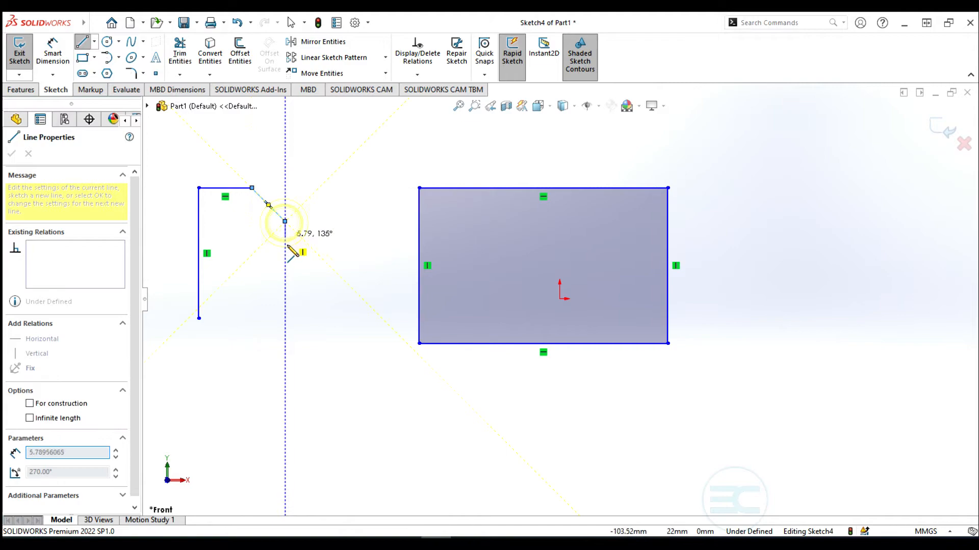
pyautogui.click(257, 318)
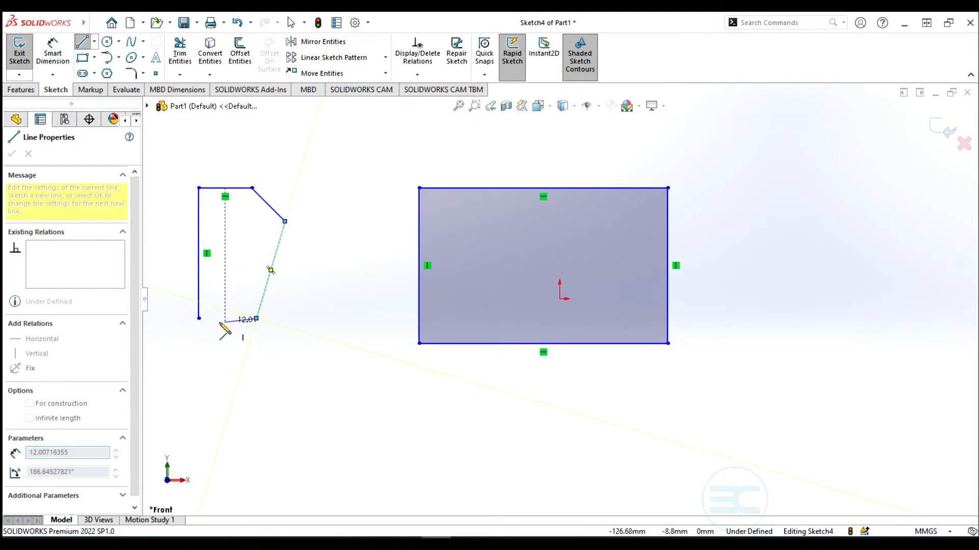
pyautogui.click(199, 319)
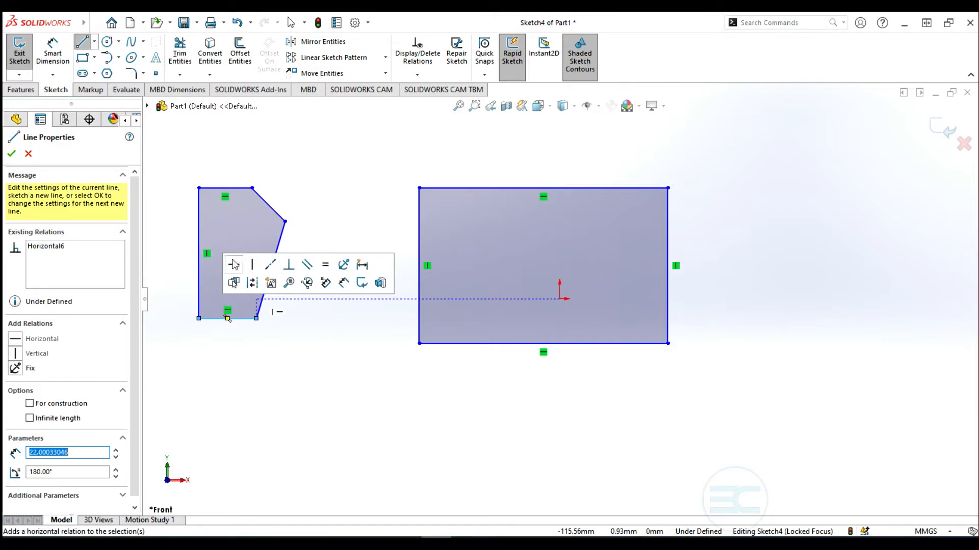
pyautogui.press('Escape')
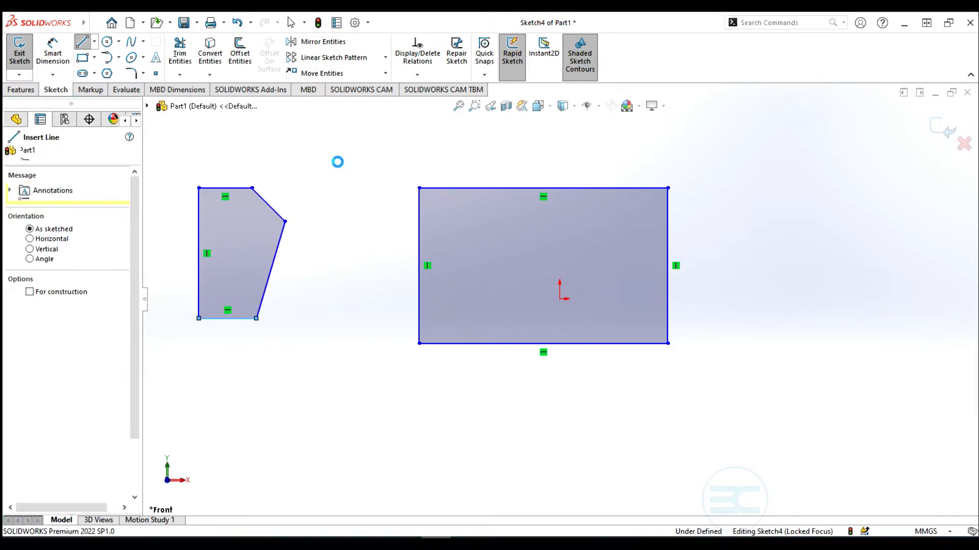
pyautogui.press('Escape')
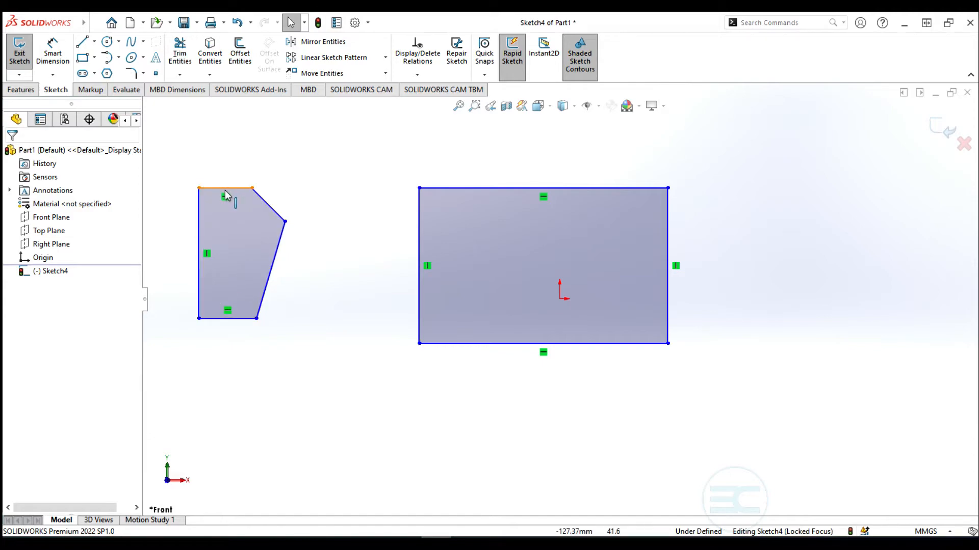
pyautogui.click(269, 293)
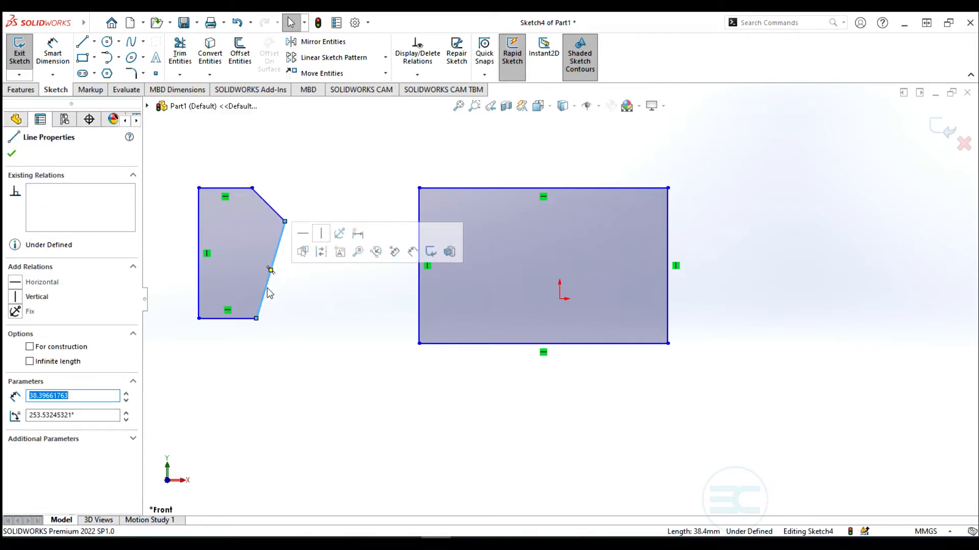
# Make the slanted right edge vertical and start dimensioning the profile's left edge
pyautogui.click(321, 235)
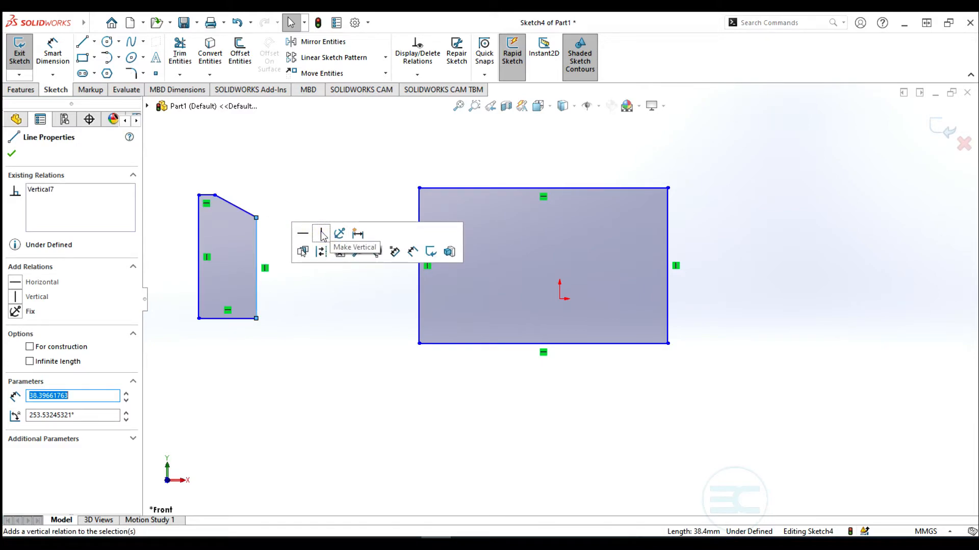
pyautogui.click(53, 48)
pyautogui.click(197, 245)
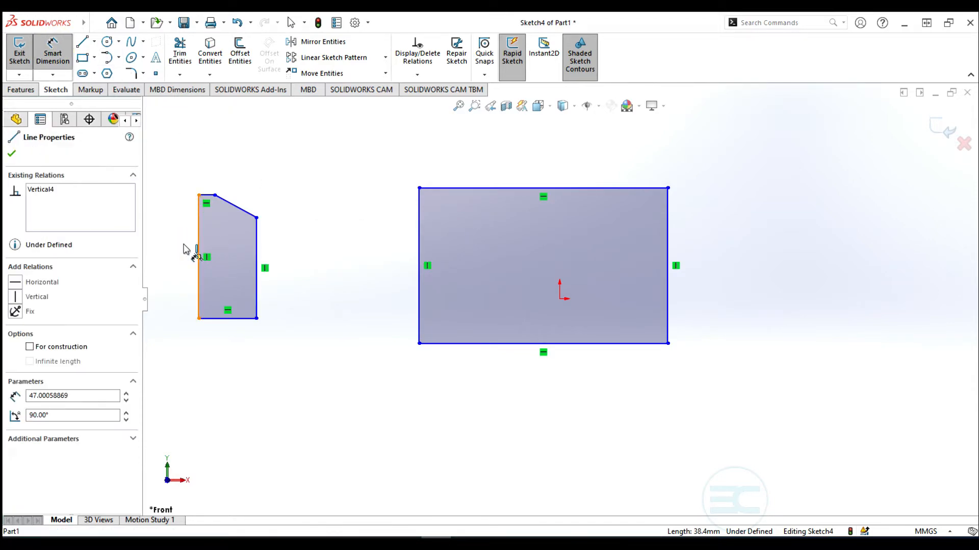
# Place the 47 mm height dimension left of the edge and open it for editing
pyautogui.click(178, 248)
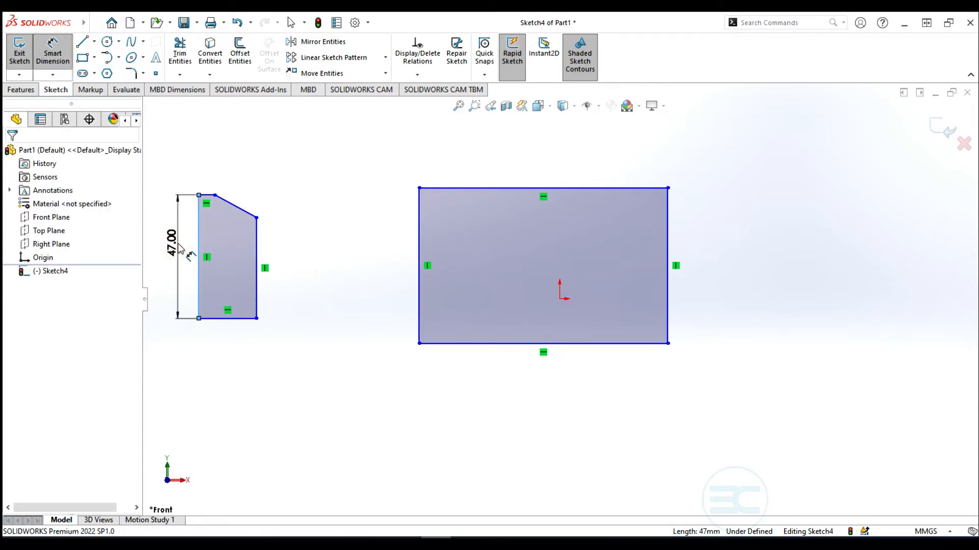
pyautogui.click(178, 248)
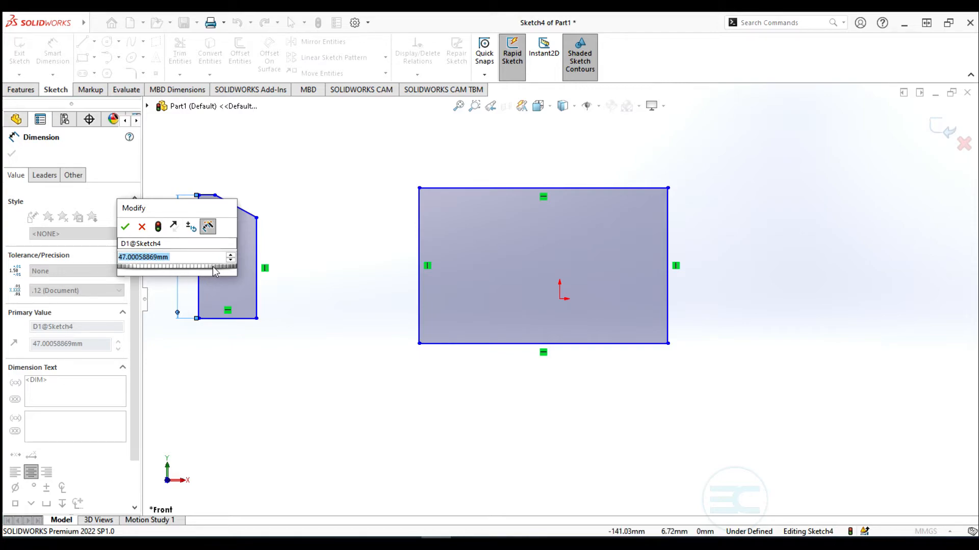
pyautogui.scroll(4, 310, 270)
pyautogui.scroll(-3, 337, 283)
pyautogui.scroll(-3, 777, 325)
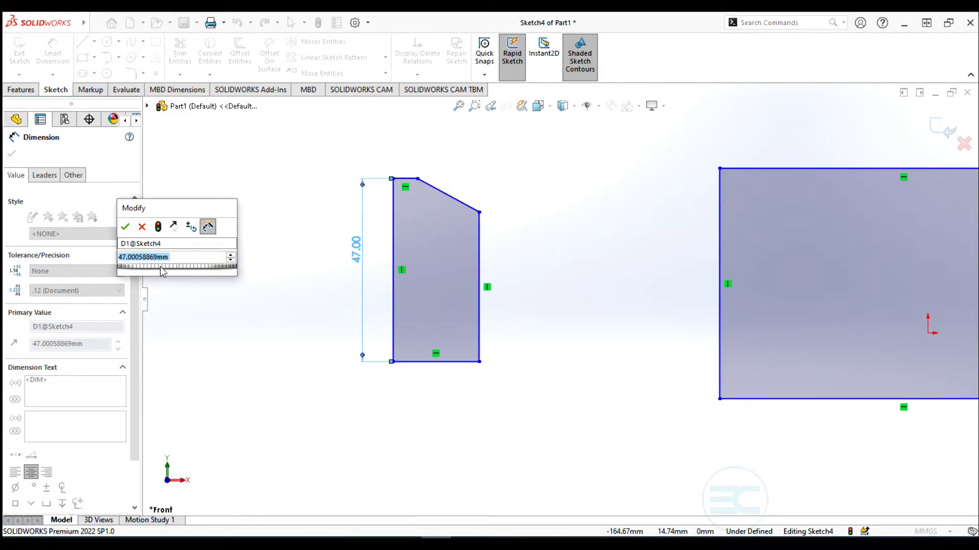
# Try different height values from 57 up to 97 mm with the Modify spin controls
pyautogui.moveTo(122, 267); pyautogui.dragTo(176, 262)
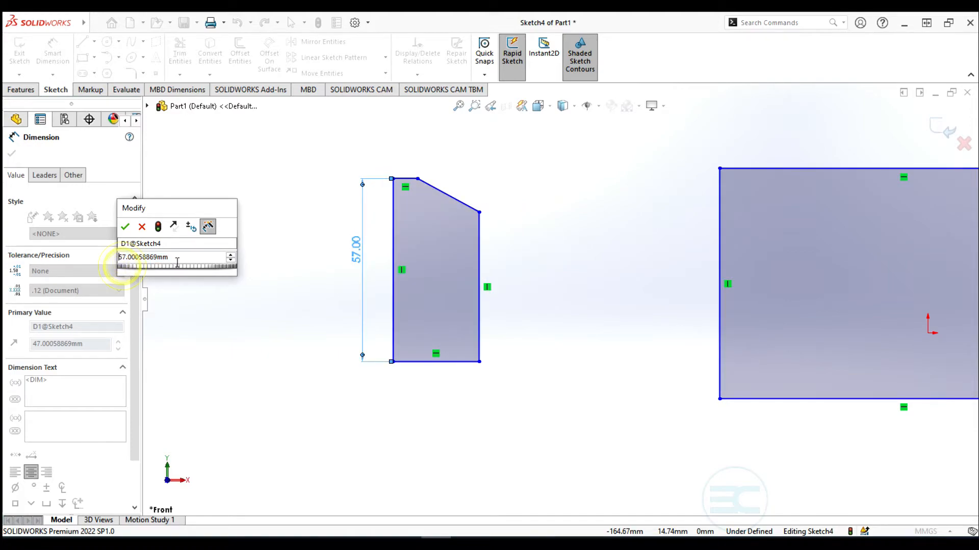
pyautogui.click(122, 267)
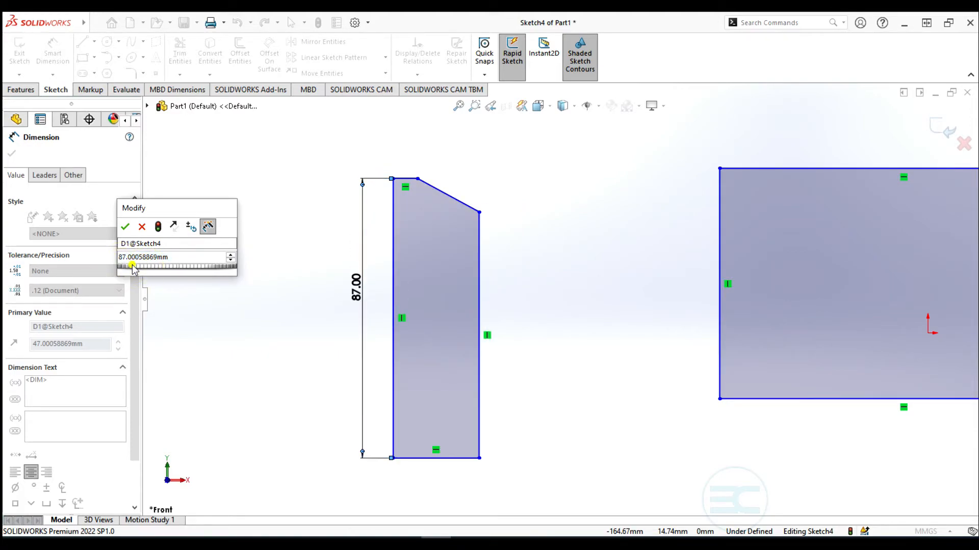
pyautogui.click(122, 267)
pyautogui.moveTo(122, 268)
pyautogui.mouseDown()
pyautogui.moveTo(163, 267)
pyautogui.moveTo(130, 269)
pyautogui.moveTo(160, 270)
pyautogui.moveTo(153, 268)
pyautogui.mouseUp()
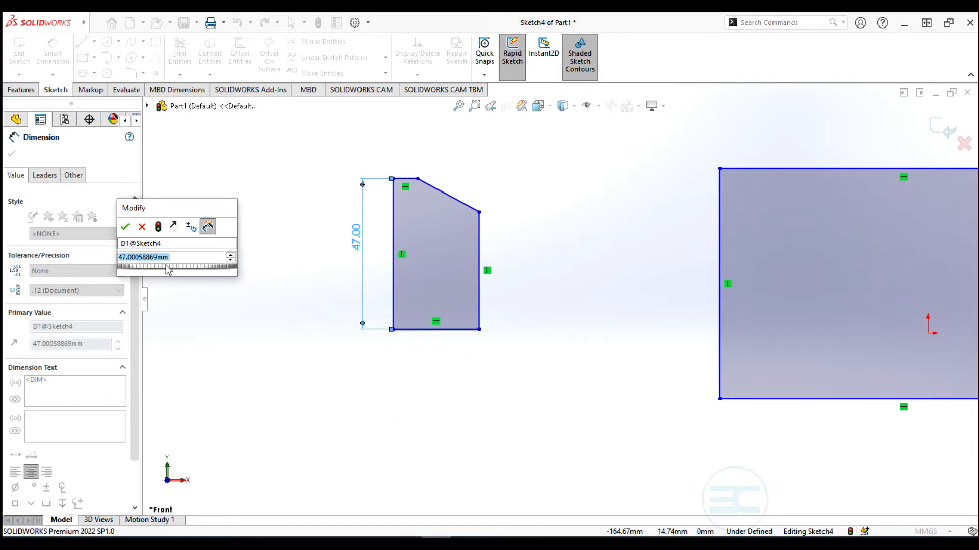
pyautogui.moveTo(166, 266); pyautogui.dragTo(173, 267)
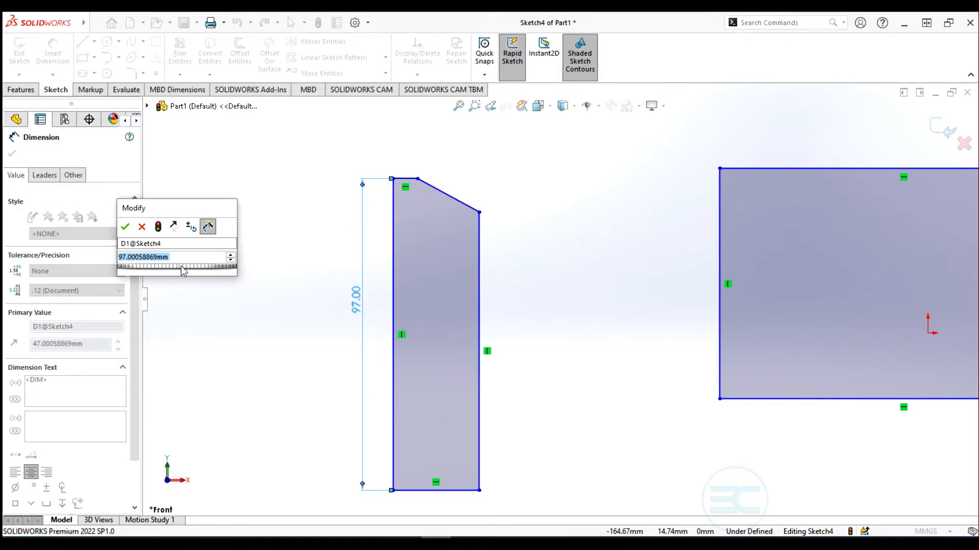
pyautogui.scroll(-3, 180, 259)
pyautogui.scroll(3, 180, 260)
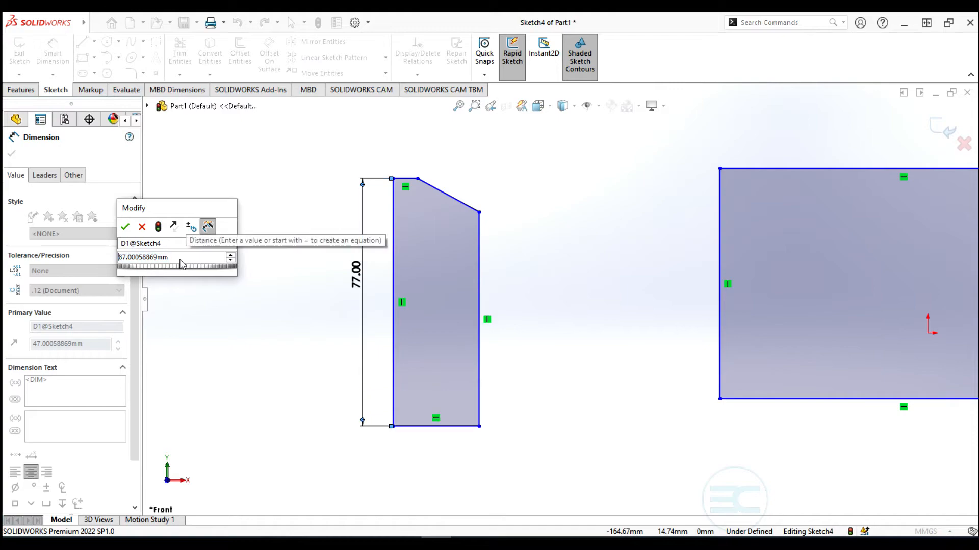
pyautogui.scroll(-1, 180, 260)
pyautogui.scroll(-3, 185, 267)
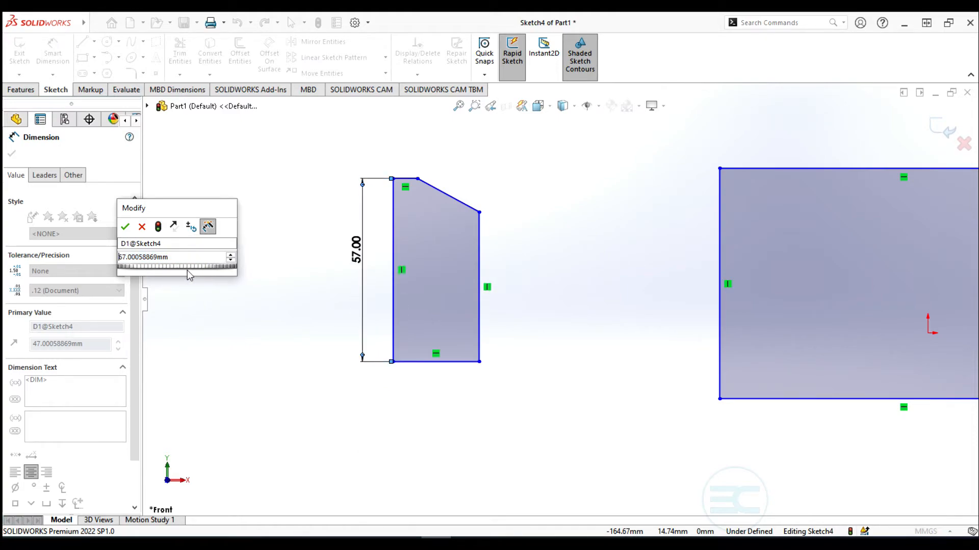
pyautogui.scroll(3, 187, 270)
pyautogui.click(231, 256)
pyautogui.click(231, 256)
pyautogui.click(231, 255)
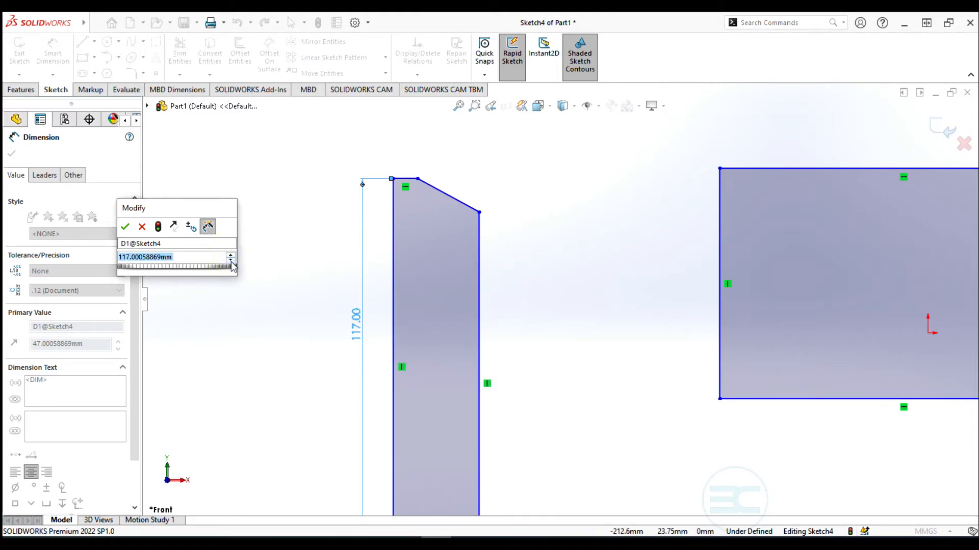
pyautogui.click(231, 262)
pyautogui.click(231, 262)
pyautogui.click(231, 262)
pyautogui.click(231, 261)
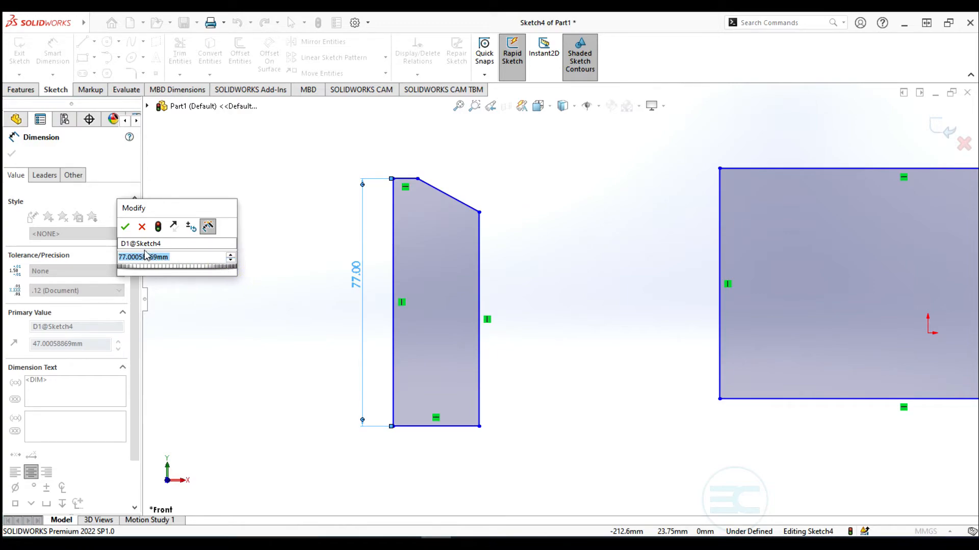
# Replace the height value with 41 mm and accept it
pyautogui.click(188, 259)
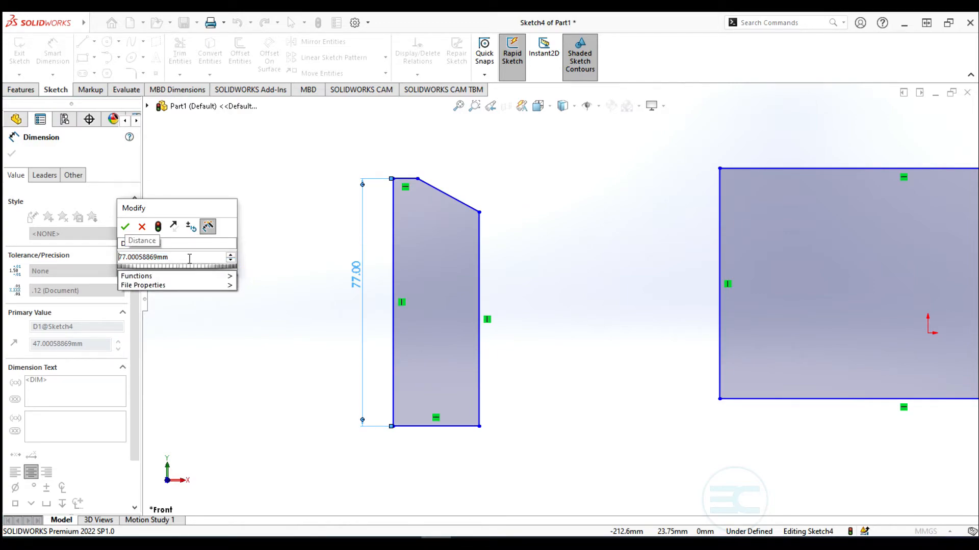
pyautogui.click(188, 257)
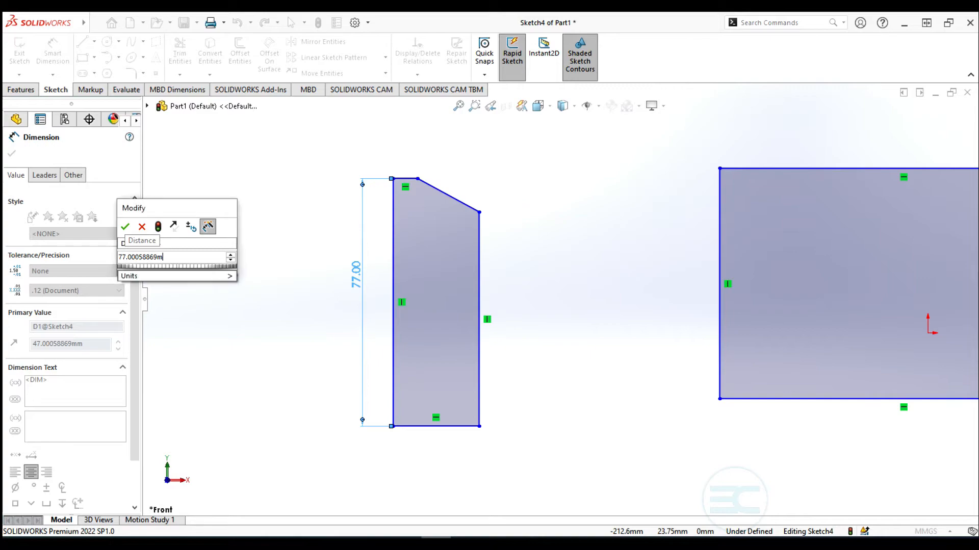
pyautogui.hotkey('ctrl', 'a')
pyautogui.press('BackSpace')
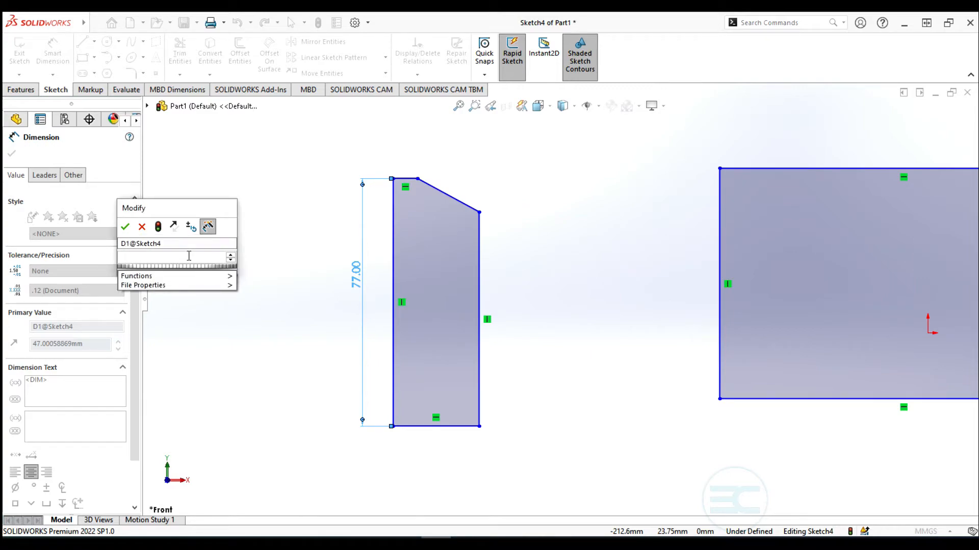
pyautogui.write('41')
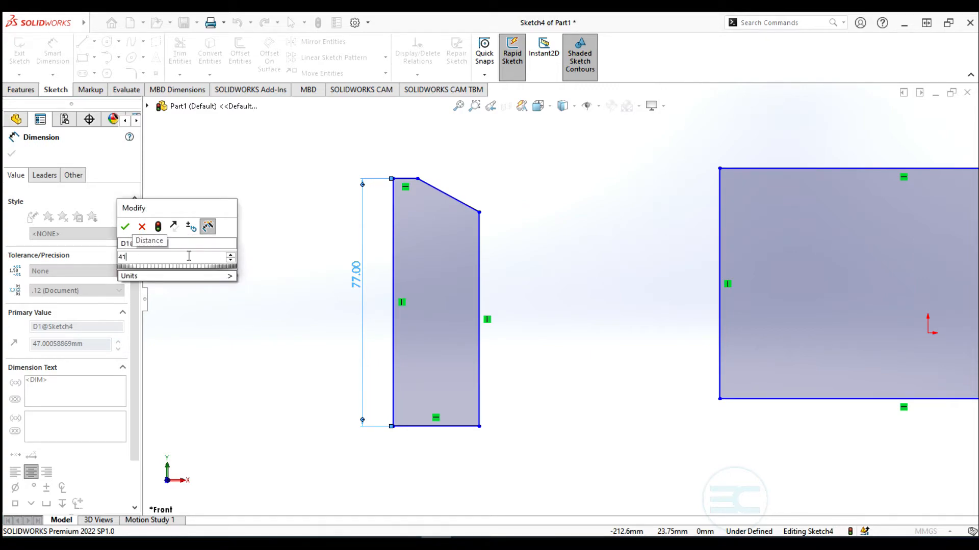
pyautogui.moveTo(214, 276)
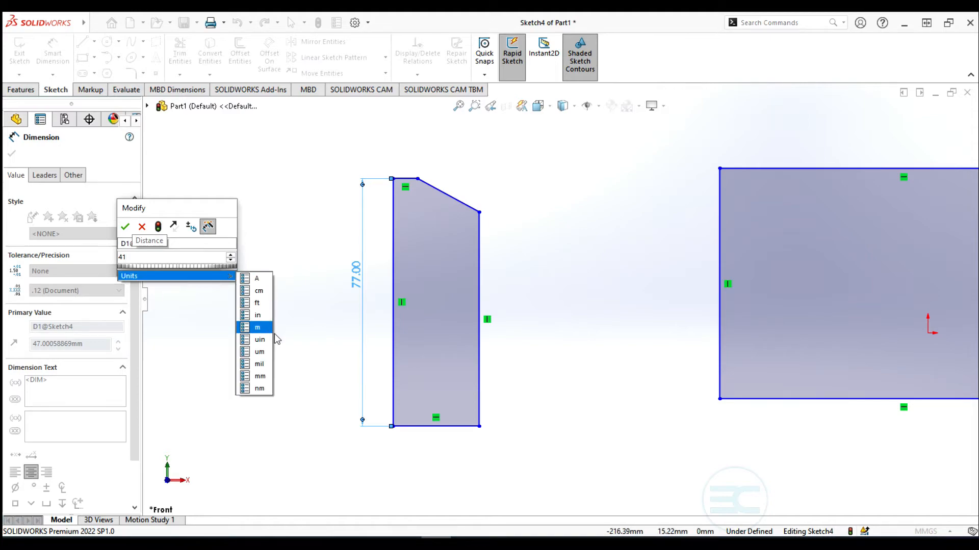
pyautogui.click(259, 376)
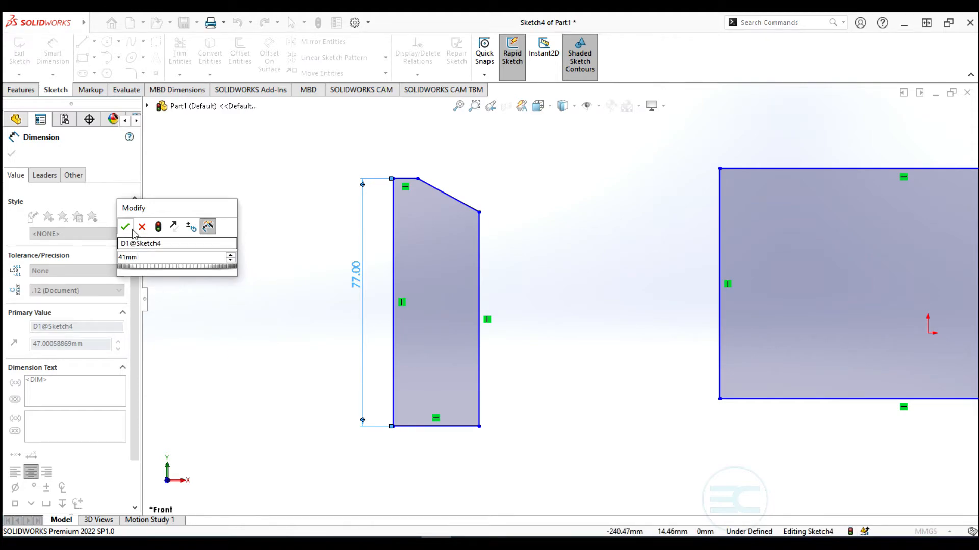
pyautogui.click(126, 228)
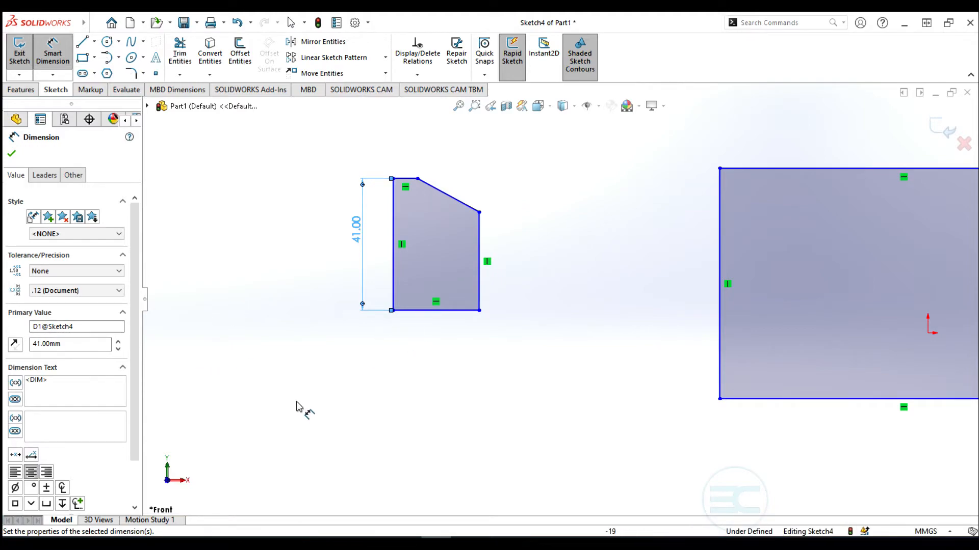
pyautogui.scroll(3, 457, 240)
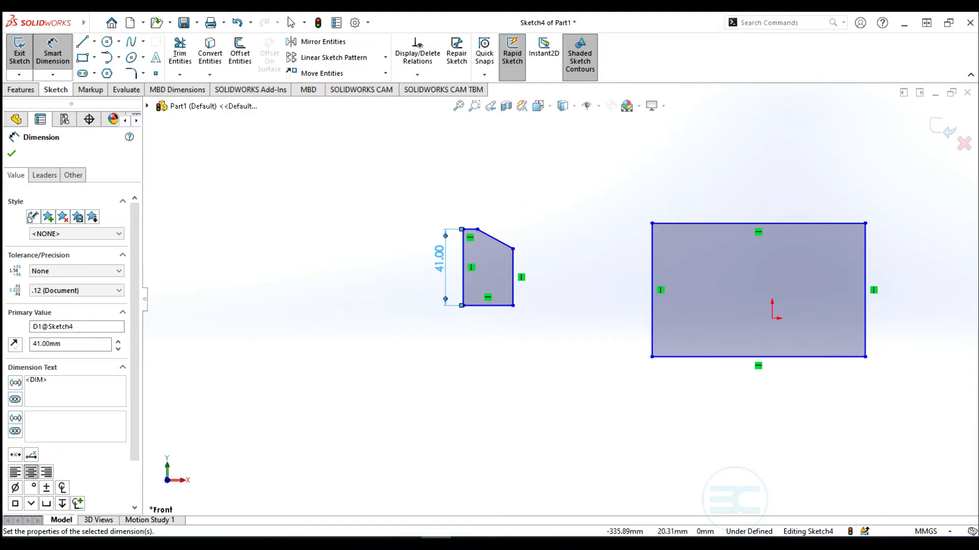
pyautogui.click(484, 305)
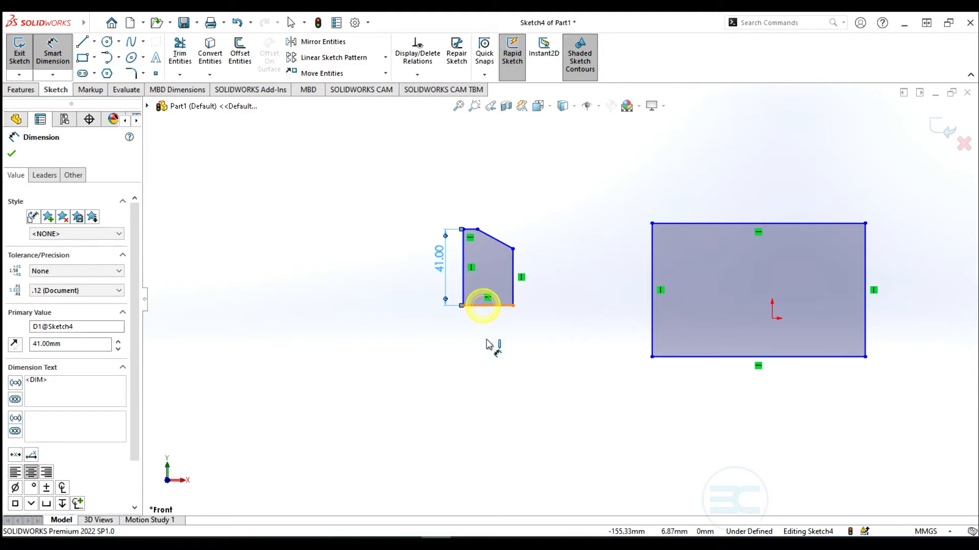
# Dimension the profile's bottom edge to a 25 mm width
pyautogui.click(485, 346)
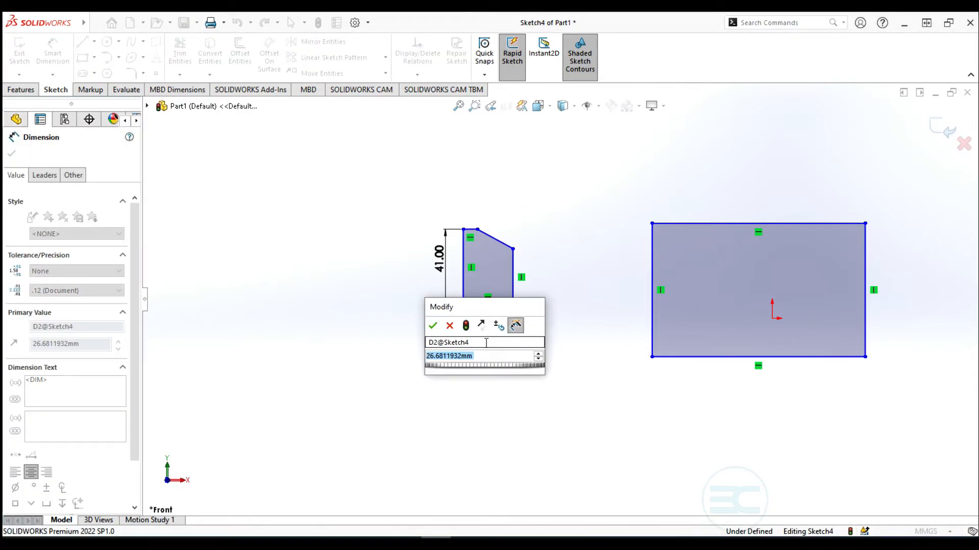
pyautogui.write('25')
pyautogui.press('Return')
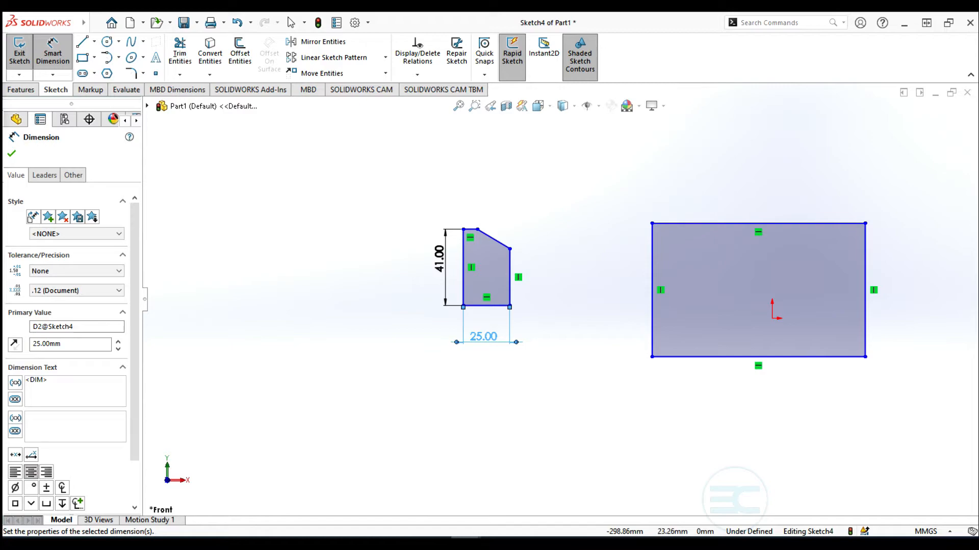
pyautogui.click(81, 42)
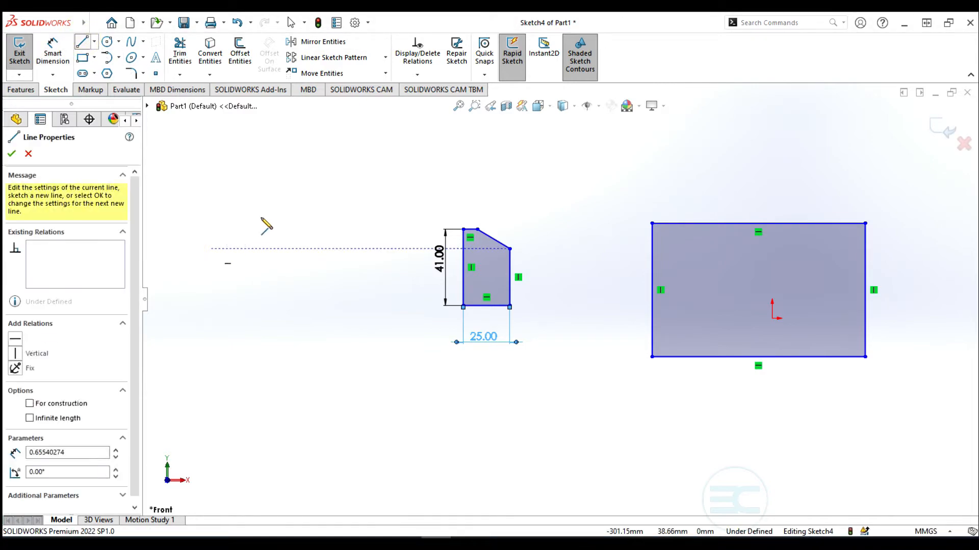
# Draw a roughly 62.98 mm slanted line to the upper left of the small shape, then select it for dimensioning
pyautogui.click(209, 249)
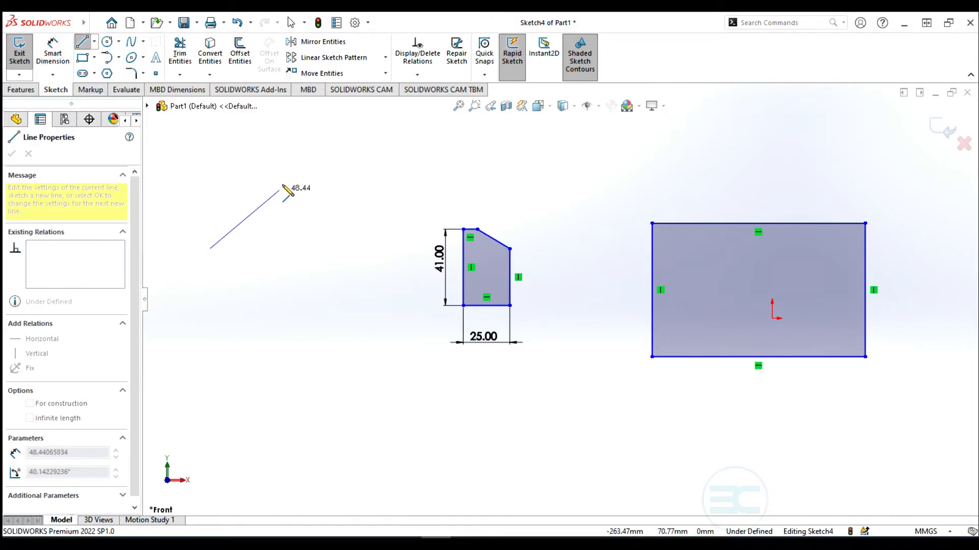
pyautogui.click(275, 151)
pyautogui.press('Escape')
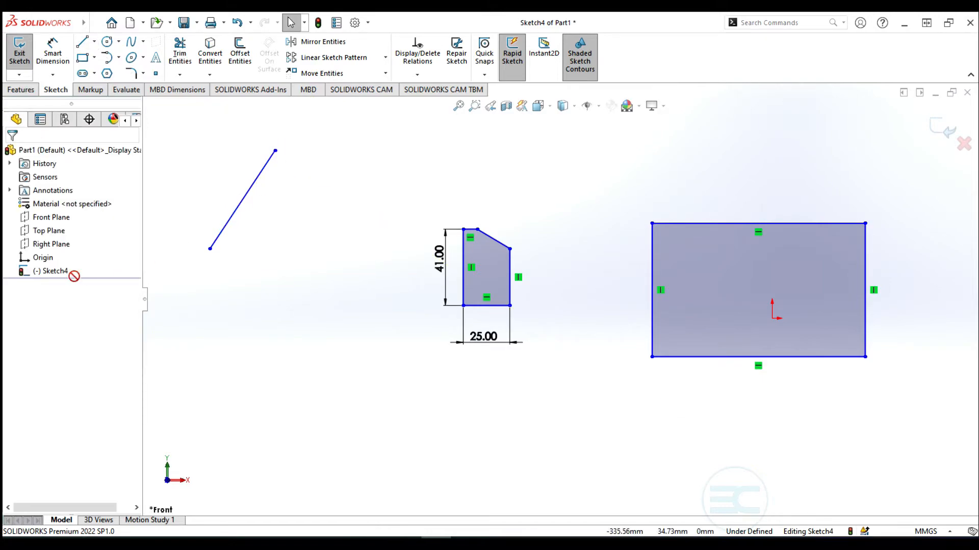
pyautogui.click(53, 51)
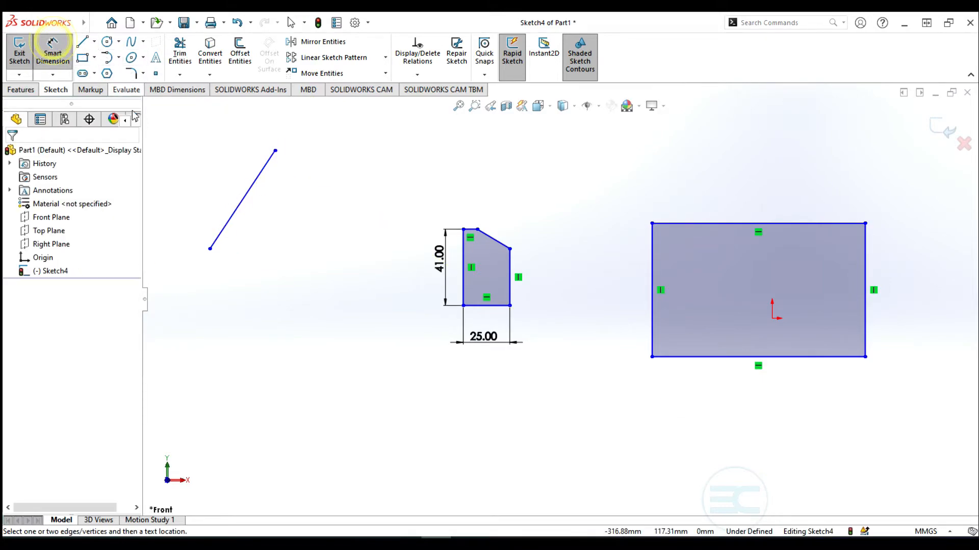
pyautogui.click(243, 199)
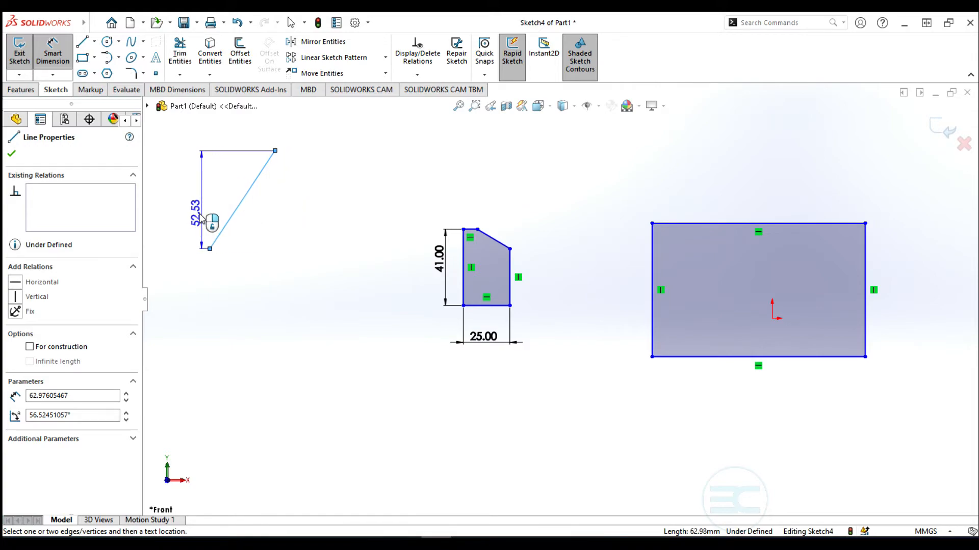
# Add a 52.53 mm vertical dimension right of the slanted line and a 34.74 mm horizontal one below it
pyautogui.click(321, 211)
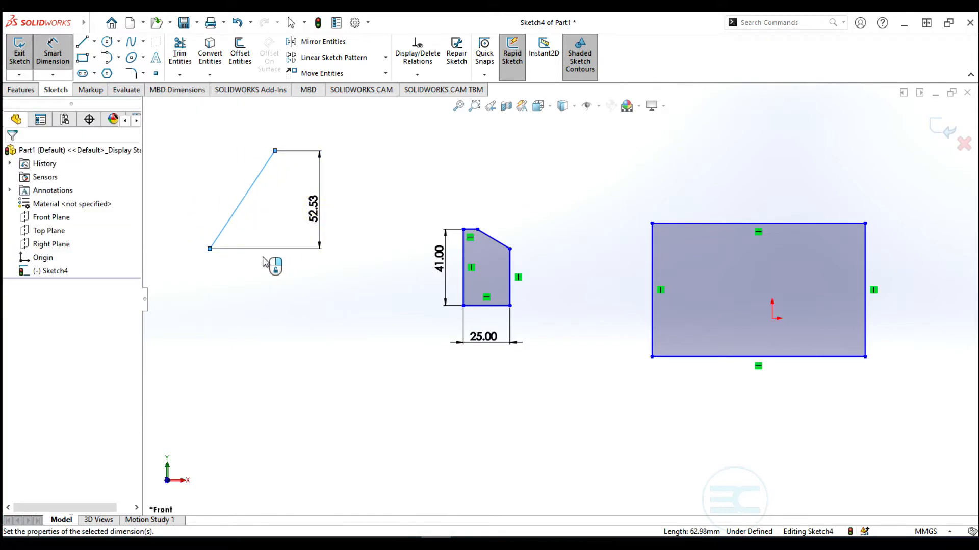
pyautogui.click(268, 192)
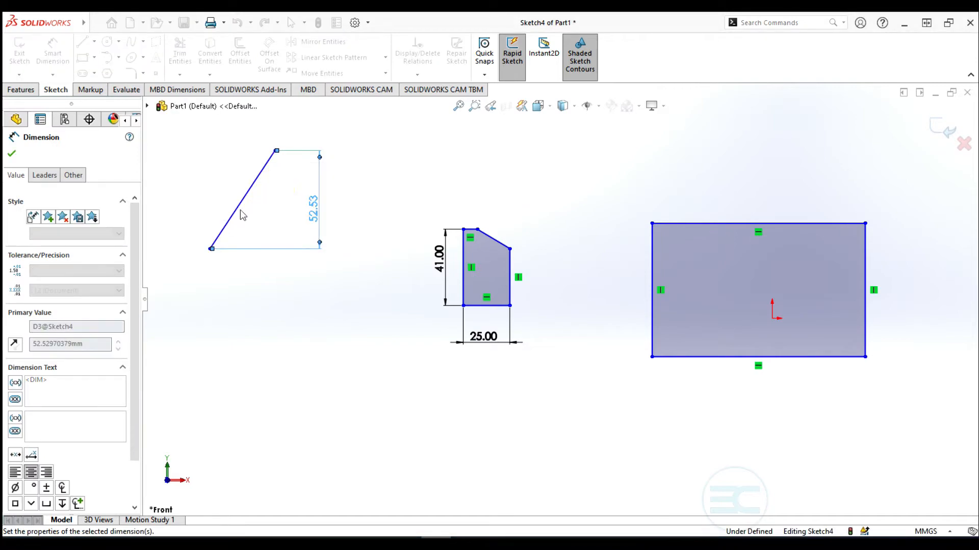
pyautogui.click(249, 190)
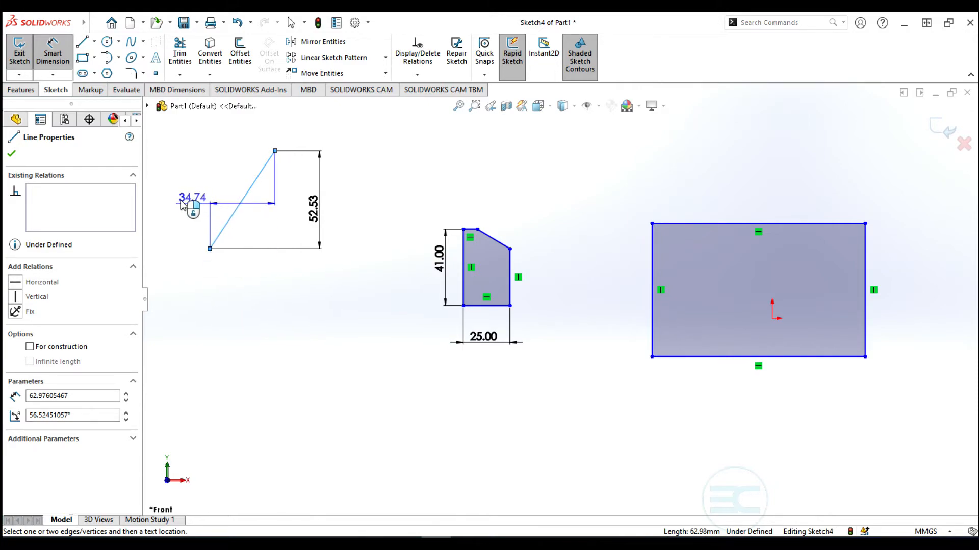
pyautogui.click(244, 285)
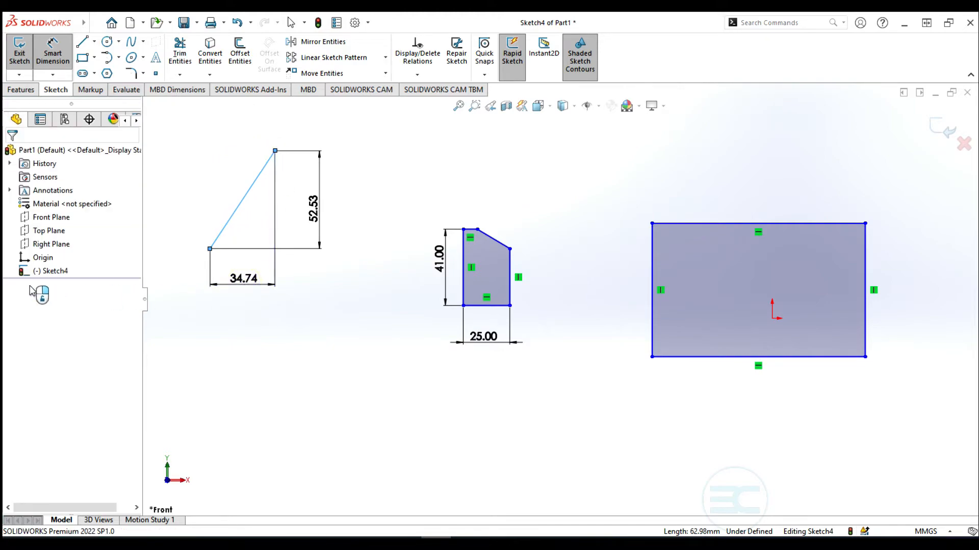
# Accept the 34.74 mm width and draw a large circle above the small shape, then select it for dimensioning
pyautogui.click(192, 267)
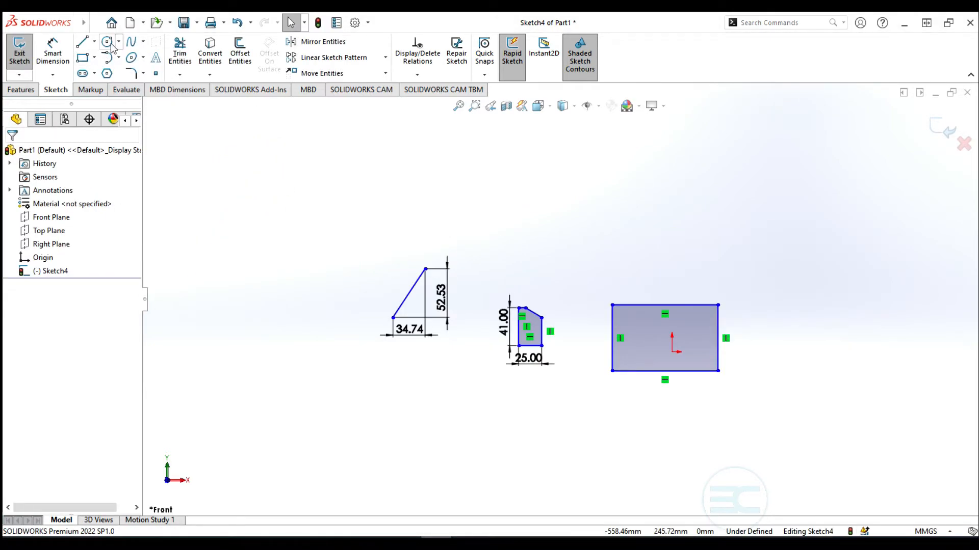
pyautogui.click(108, 42)
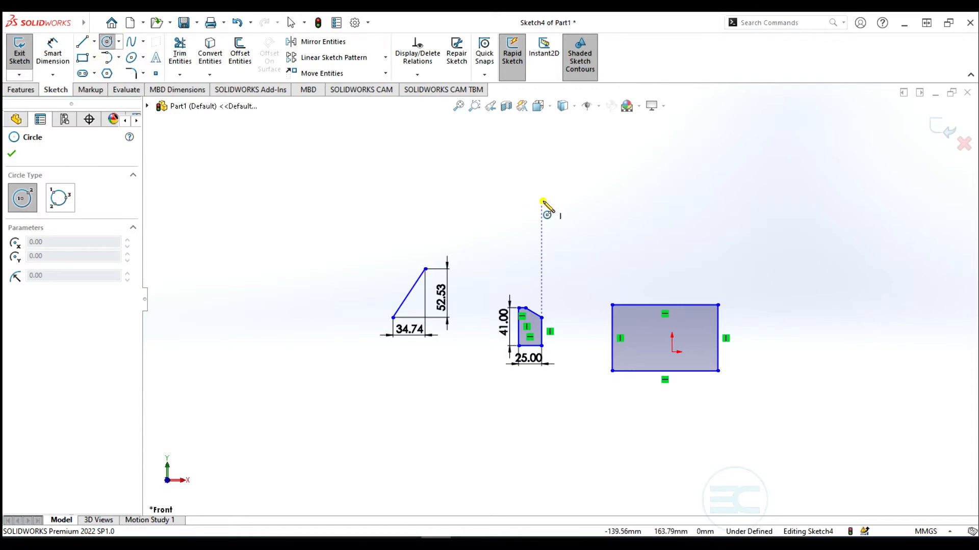
pyautogui.click(542, 200)
pyautogui.click(591, 176)
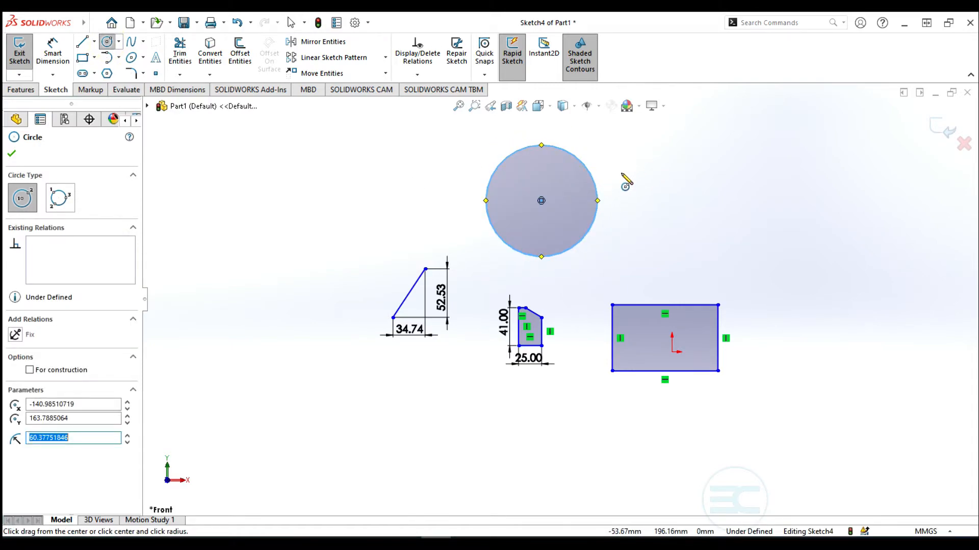
pyautogui.click(57, 76)
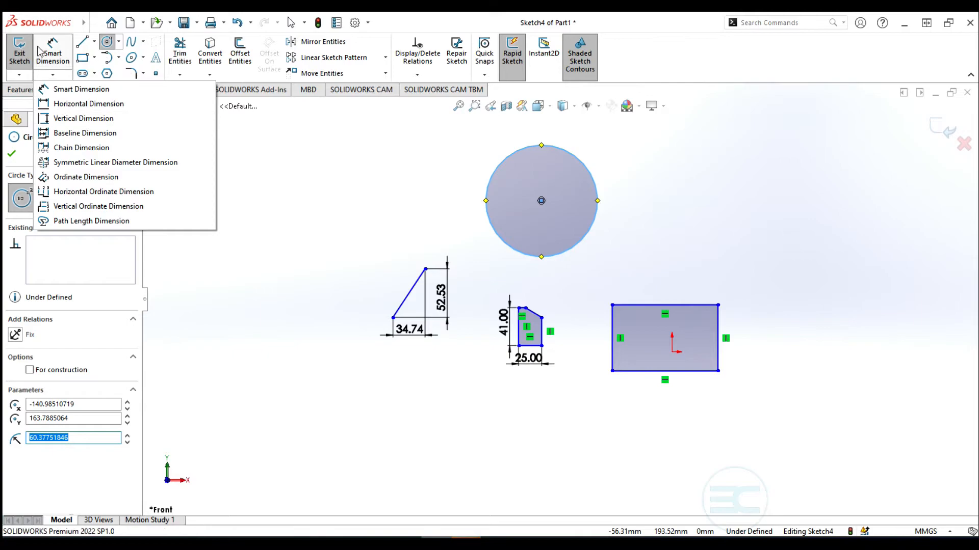
pyautogui.click(53, 50)
pyautogui.click(586, 166)
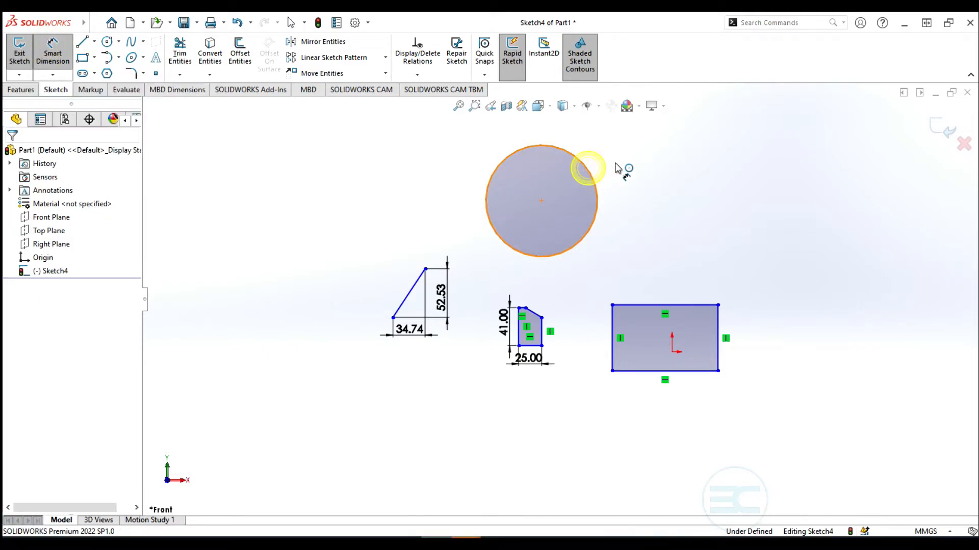
# Give the circle a 100 mm diameter
pyautogui.click(689, 180)
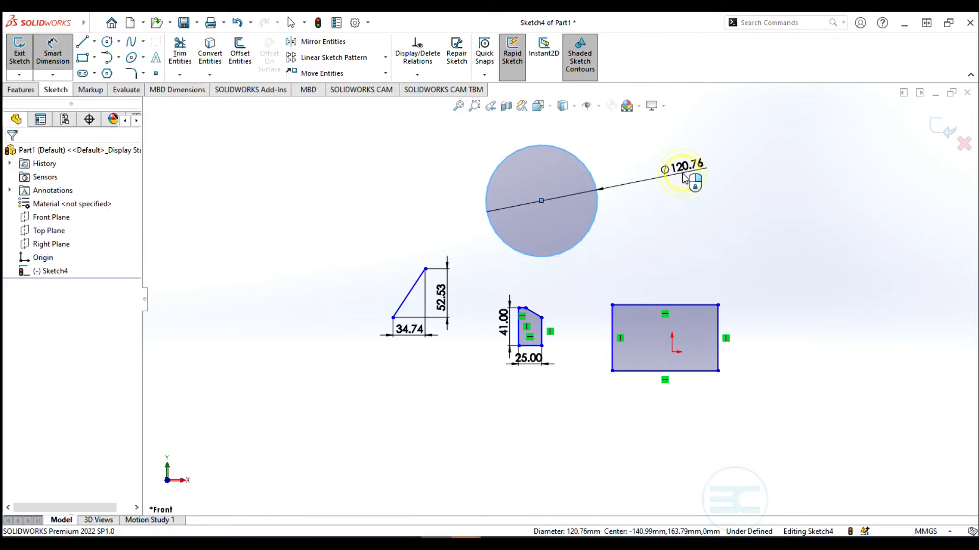
pyautogui.write('100')
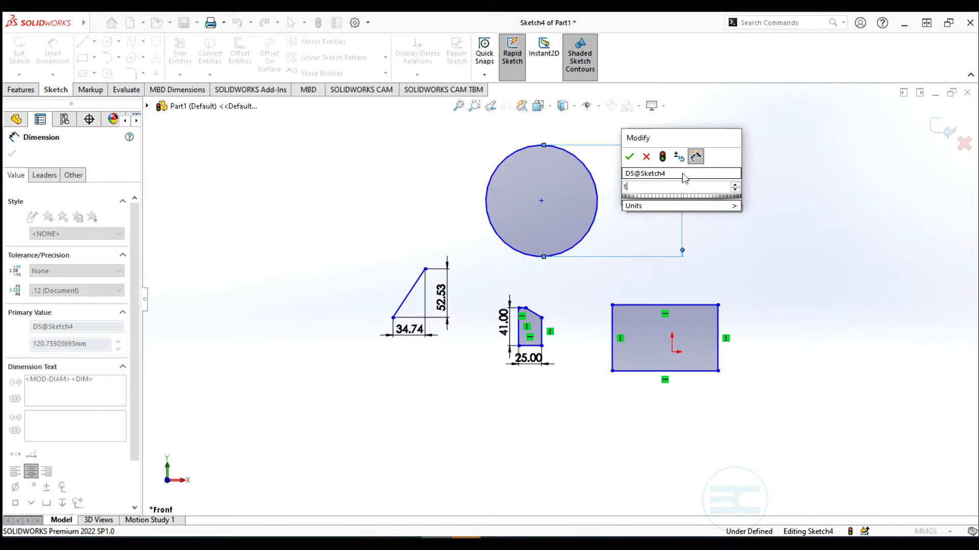
pyautogui.press('Return')
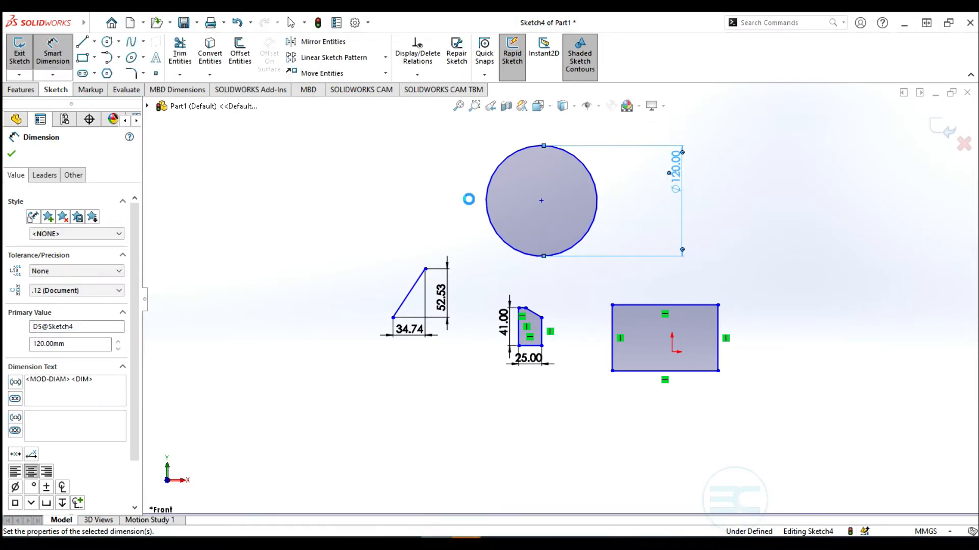
# Set a 200 mm vertical distance from the small shape's corner to the circle centre
pyautogui.click(521, 308)
pyautogui.click(541, 200)
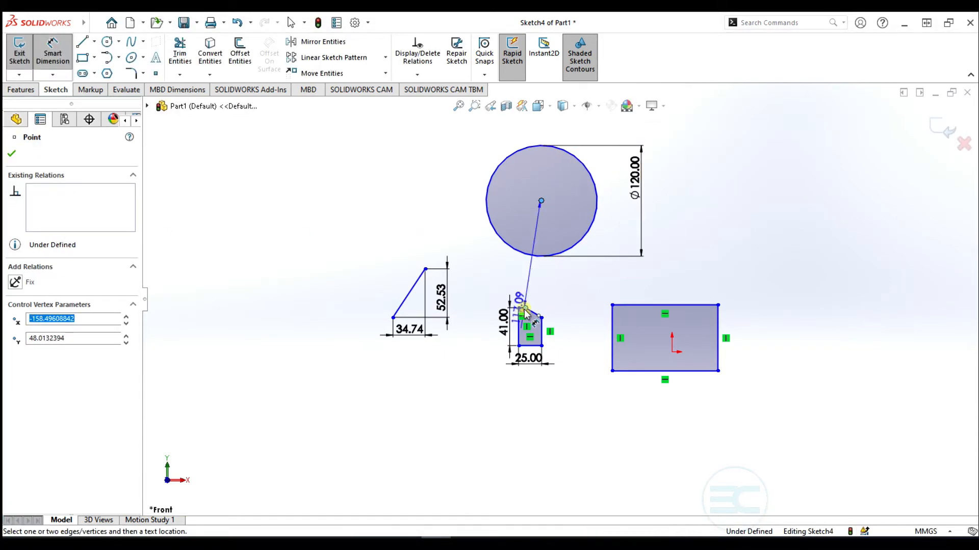
pyautogui.click(361, 254)
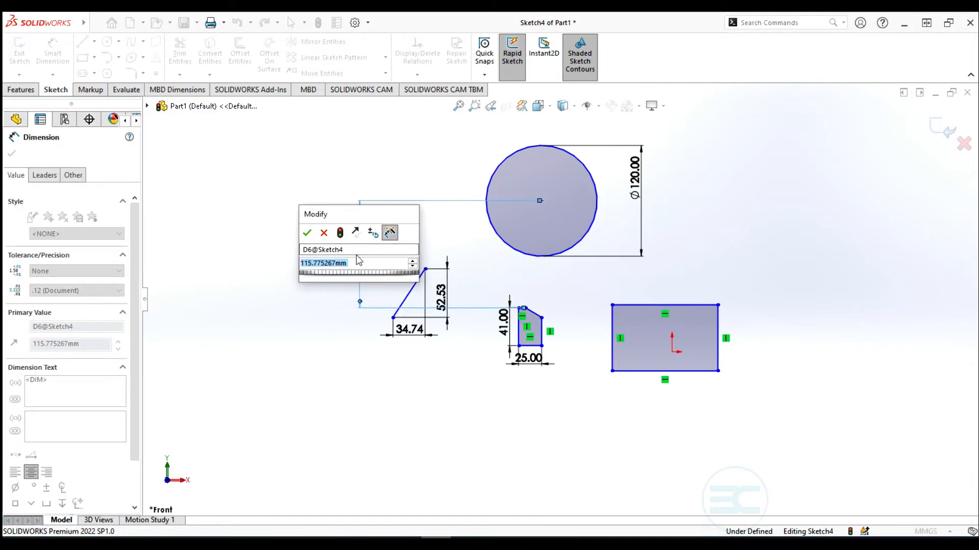
pyautogui.write('200')
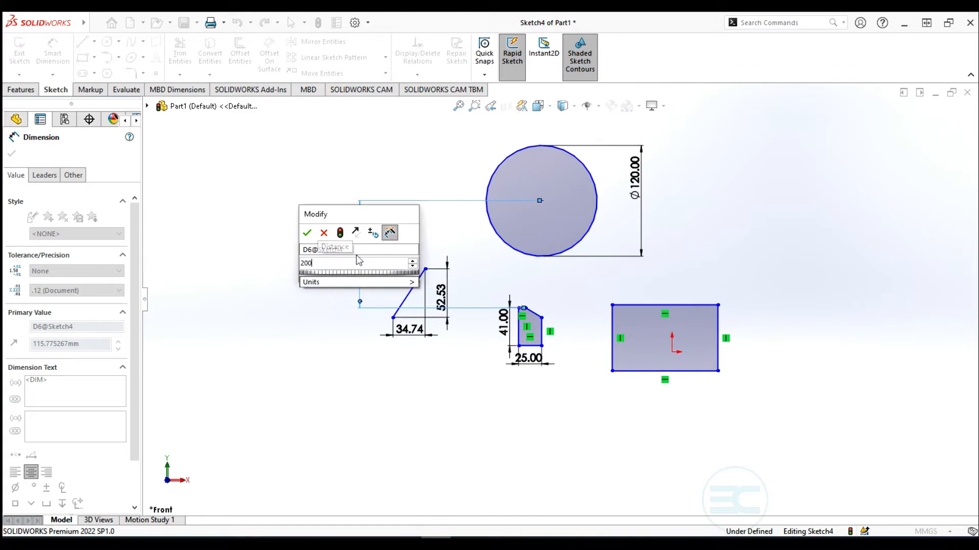
pyautogui.press('Return')
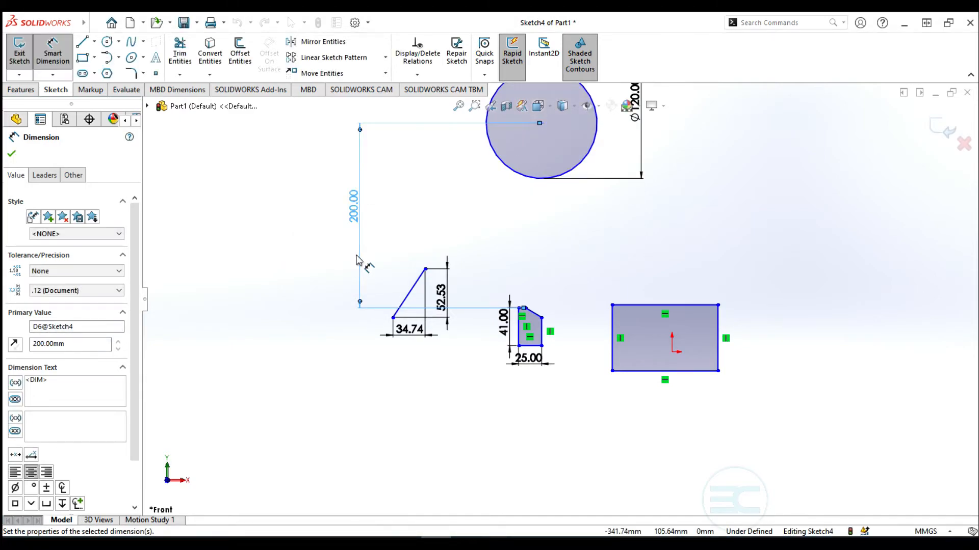
pyautogui.scroll(3, 500, 271)
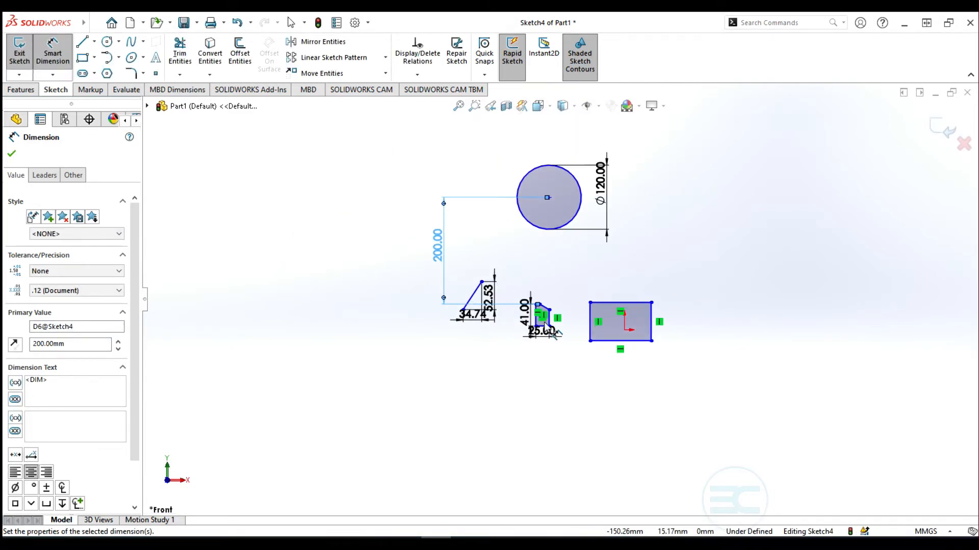
pyautogui.scroll(-2, 546, 329)
pyautogui.scroll(-2, 545, 306)
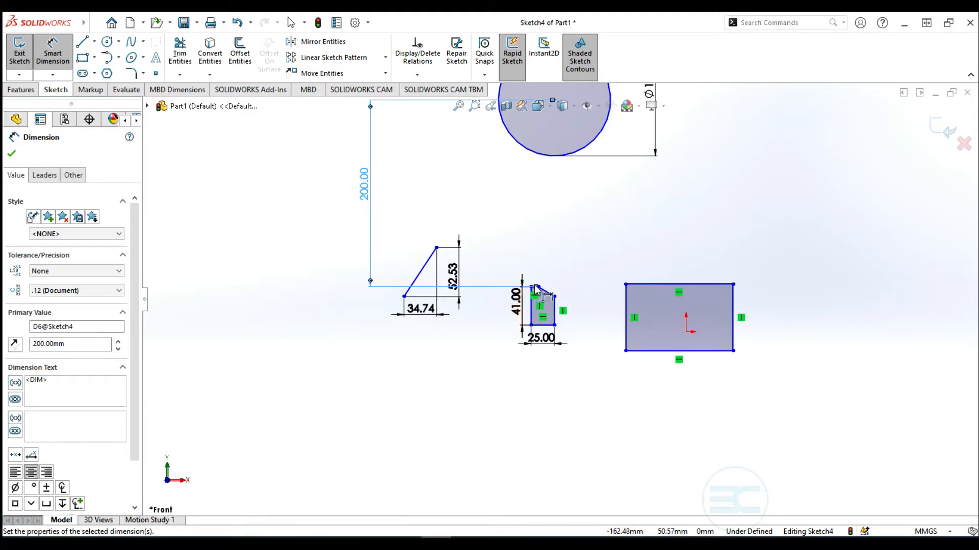
# Reattach that dimension to the profile's bottom vertex and change 241 back to 200 mm
pyautogui.moveTo(535, 288); pyautogui.dragTo(530, 325)
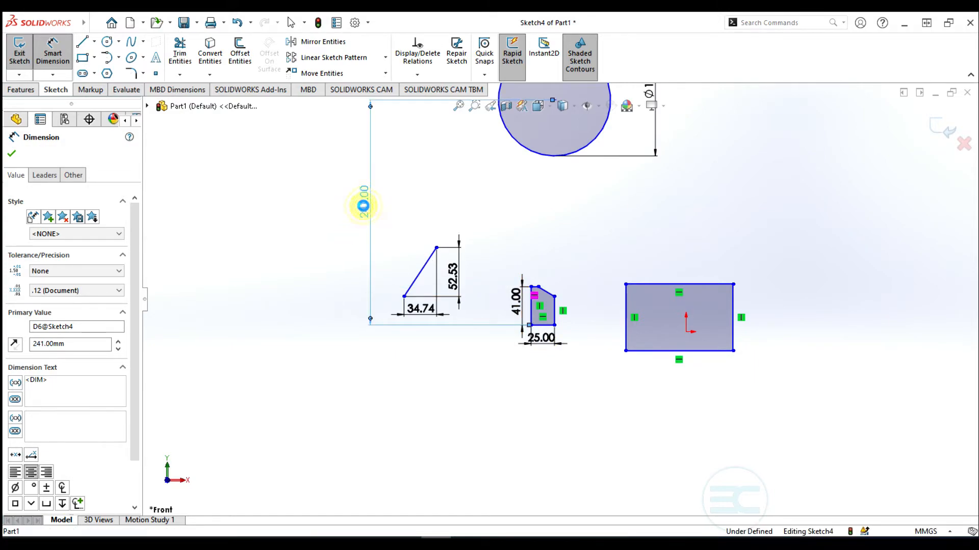
pyautogui.doubleClick(363, 206)
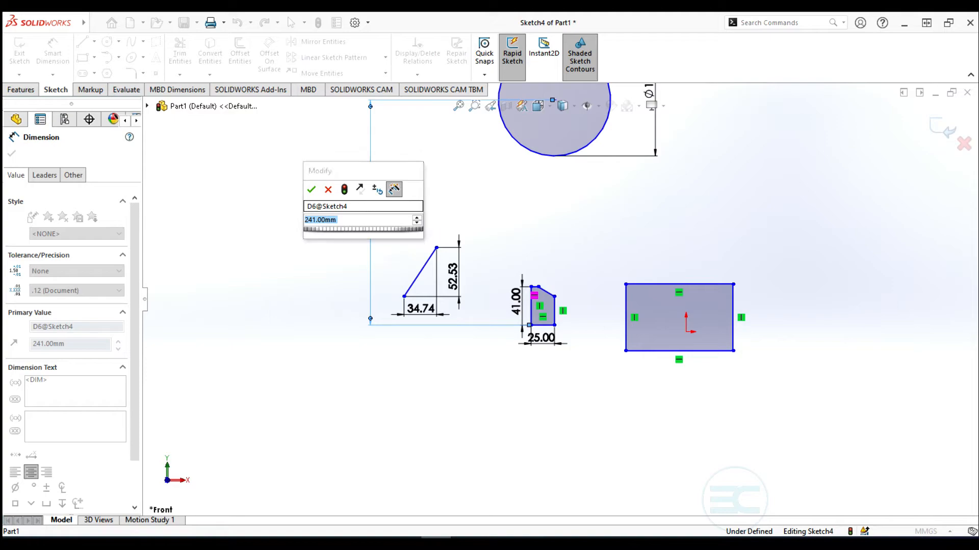
pyautogui.write('200')
pyautogui.press('Return')
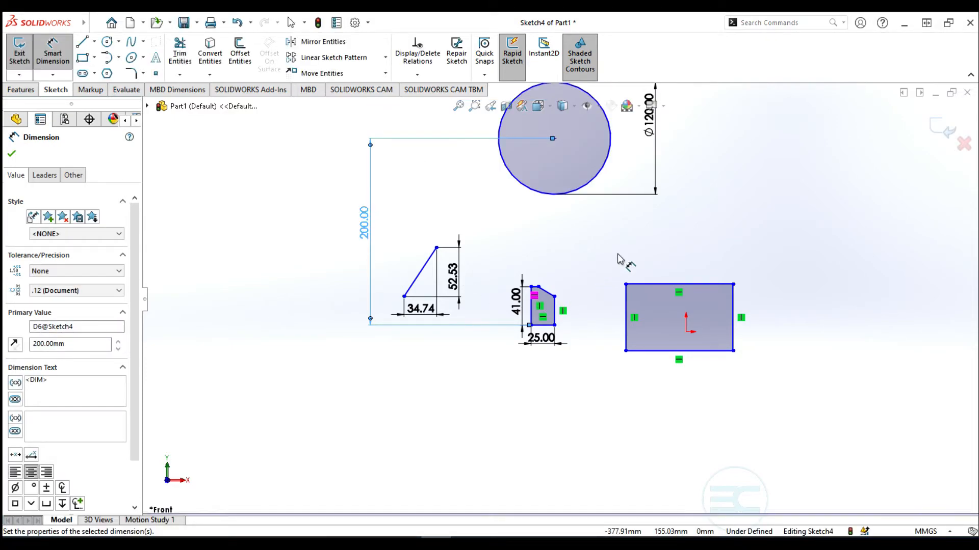
pyautogui.scroll(4, 508, 251)
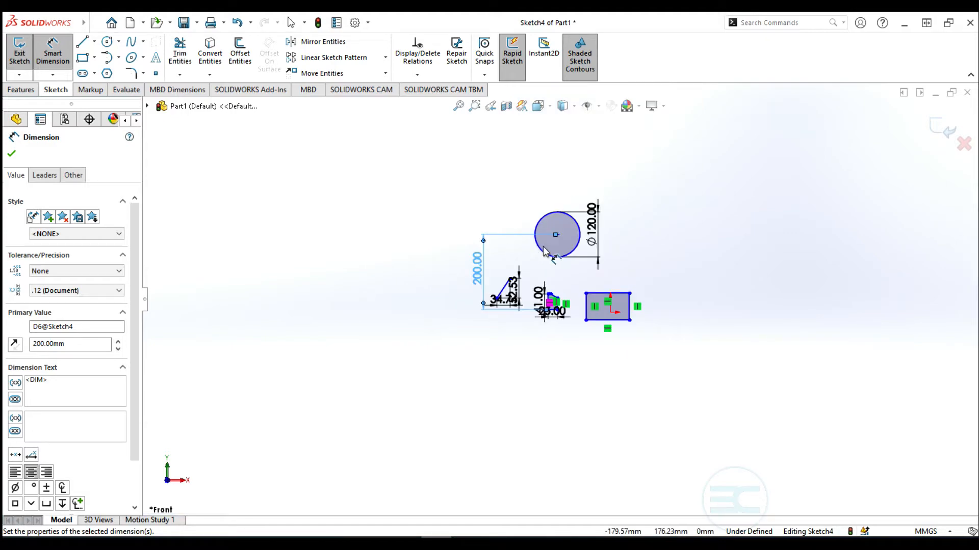
pyautogui.scroll(-2, 637, 227)
pyautogui.scroll(-2, 637, 227)
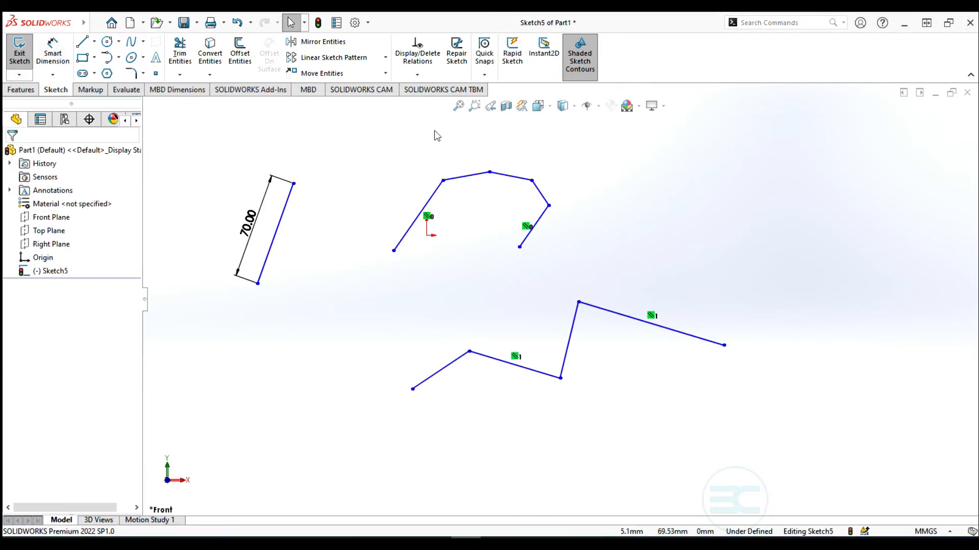
# In System Options > Sketch, enable 'Create dimension only when value is entered'
pyautogui.click(367, 23)
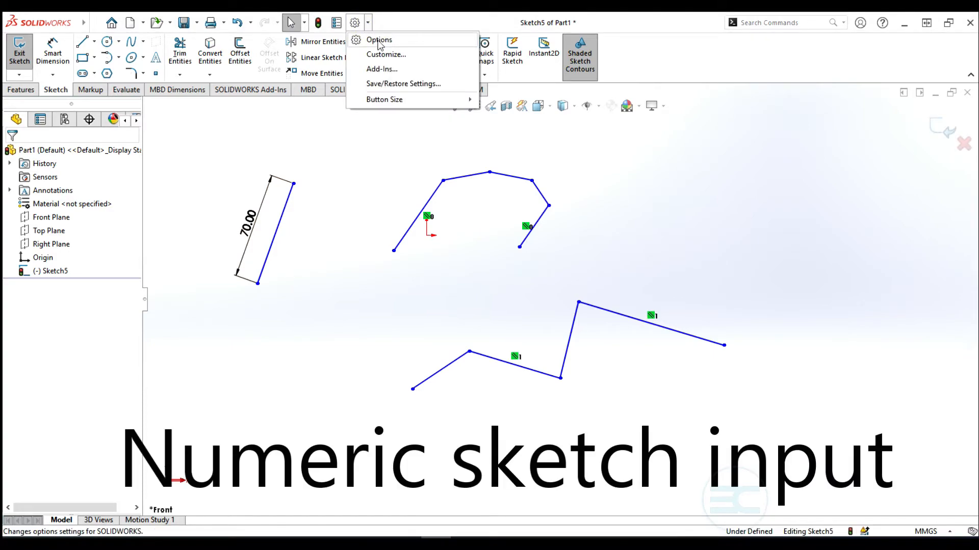
pyautogui.click(378, 41)
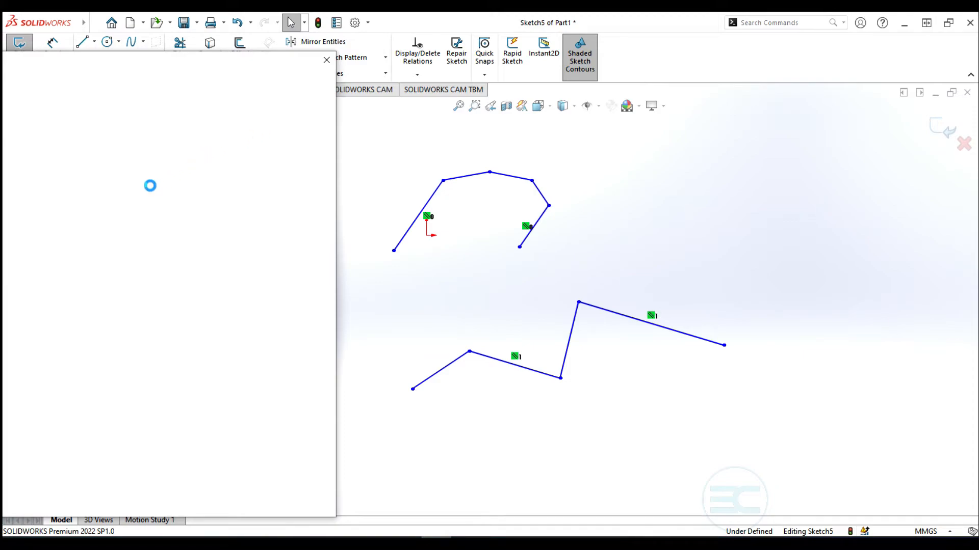
pyautogui.moveTo(193, 65); pyautogui.dragTo(478, 44)
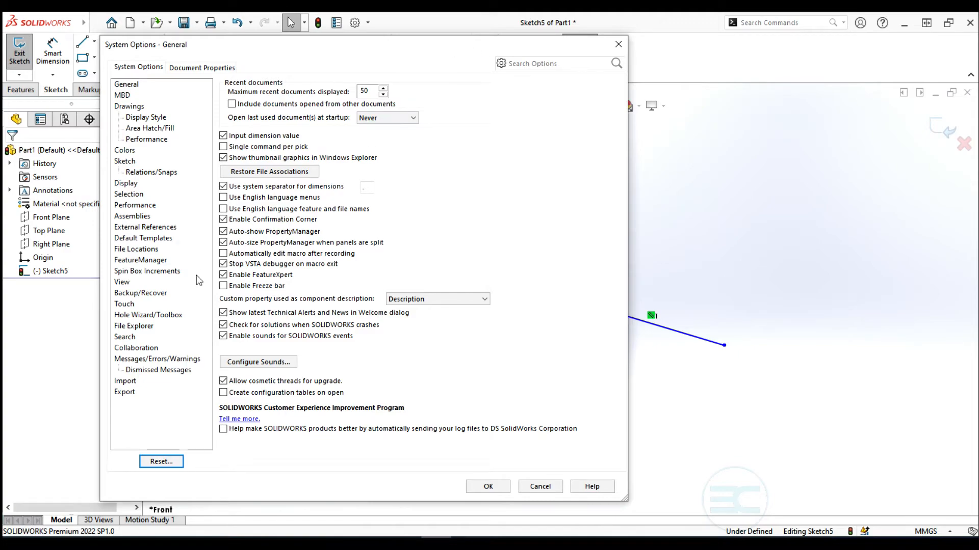
pyautogui.click(125, 162)
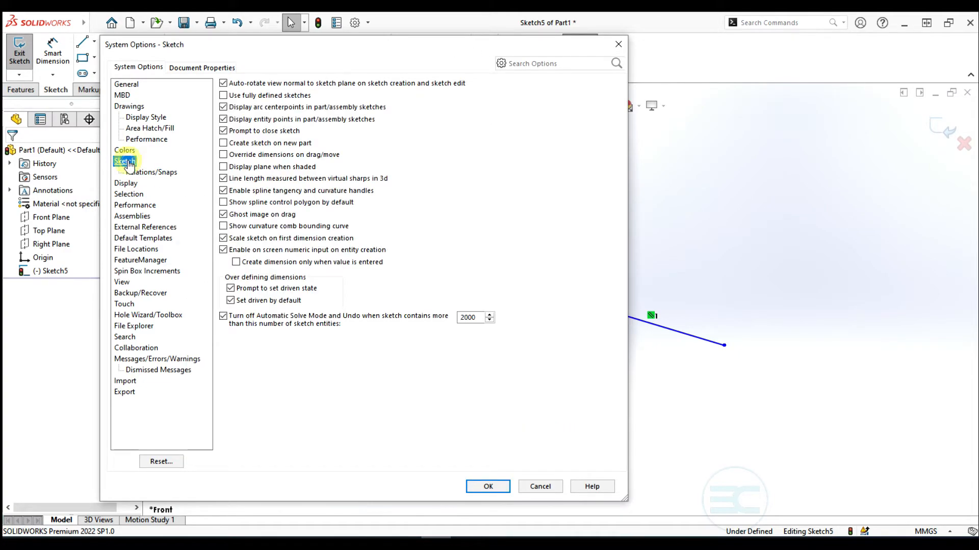
pyautogui.click(236, 262)
pyautogui.click(488, 488)
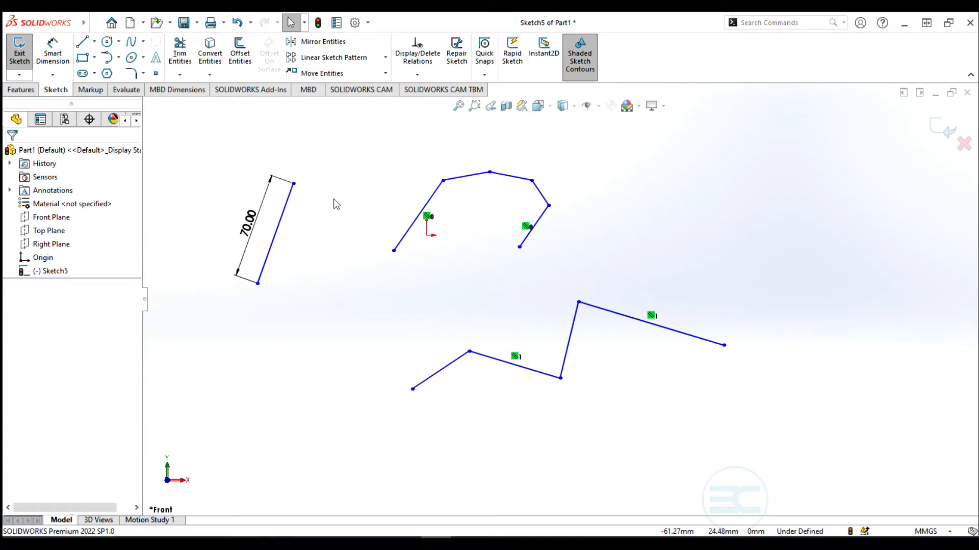
# Sketch a connected line chain on the right with an 80 mm first segment and a 100 mm segment
pyautogui.click(81, 42)
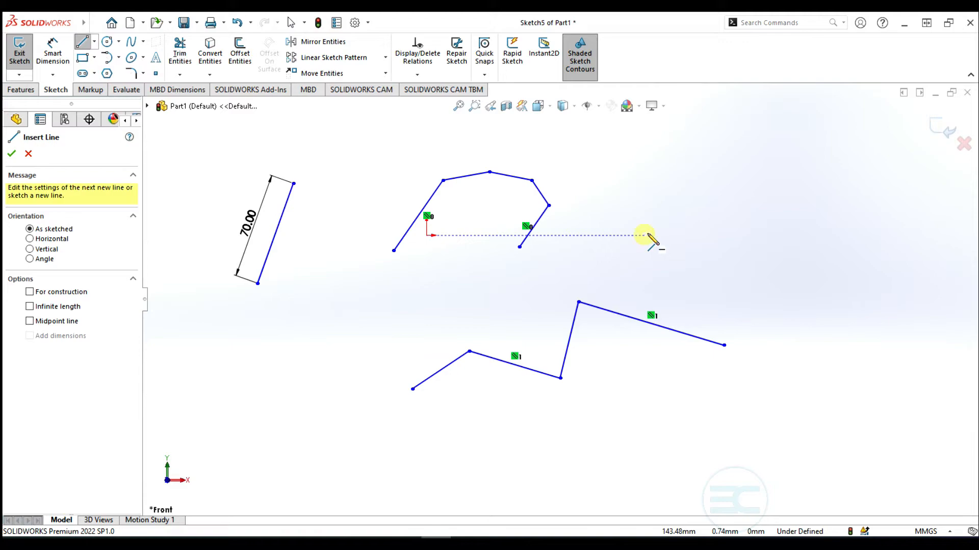
pyautogui.click(647, 235)
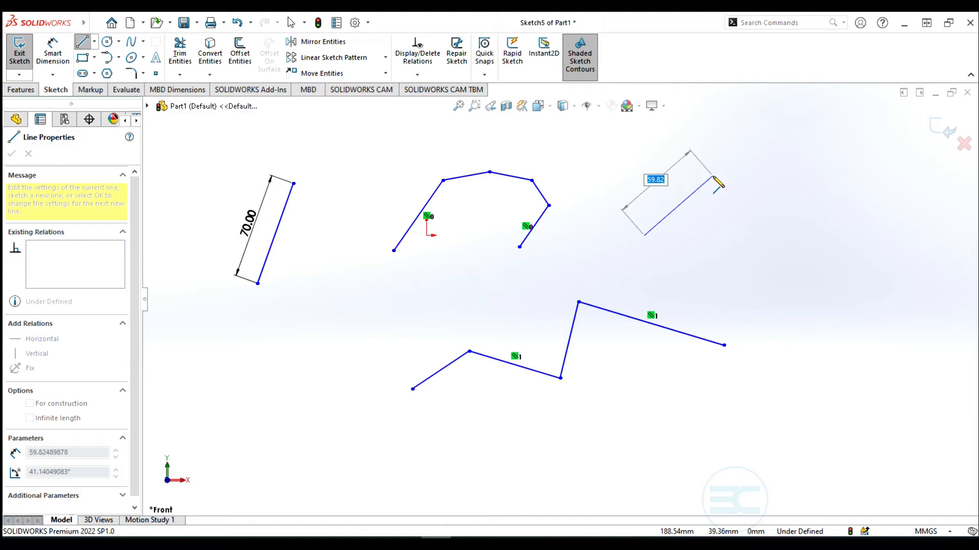
pyautogui.press('Return')
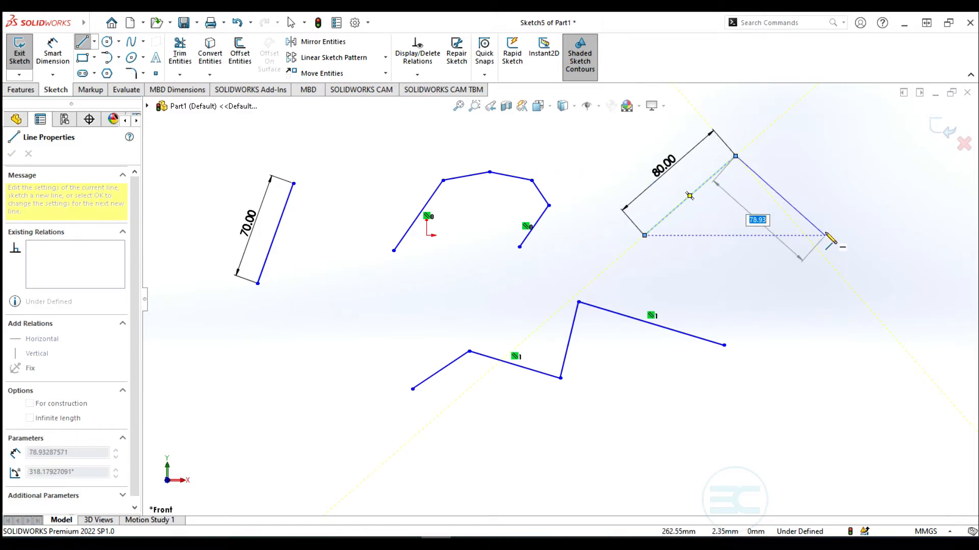
pyautogui.click(815, 248)
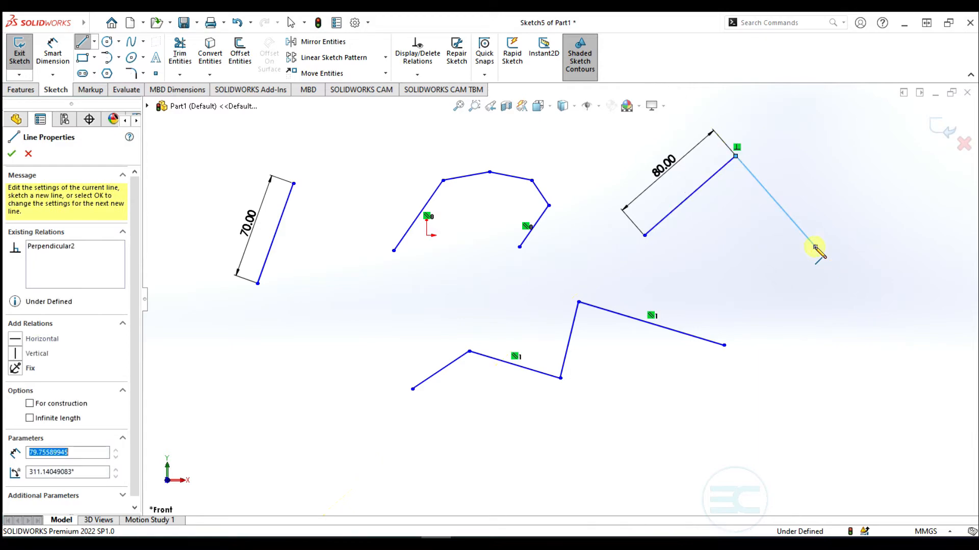
pyautogui.click(811, 325)
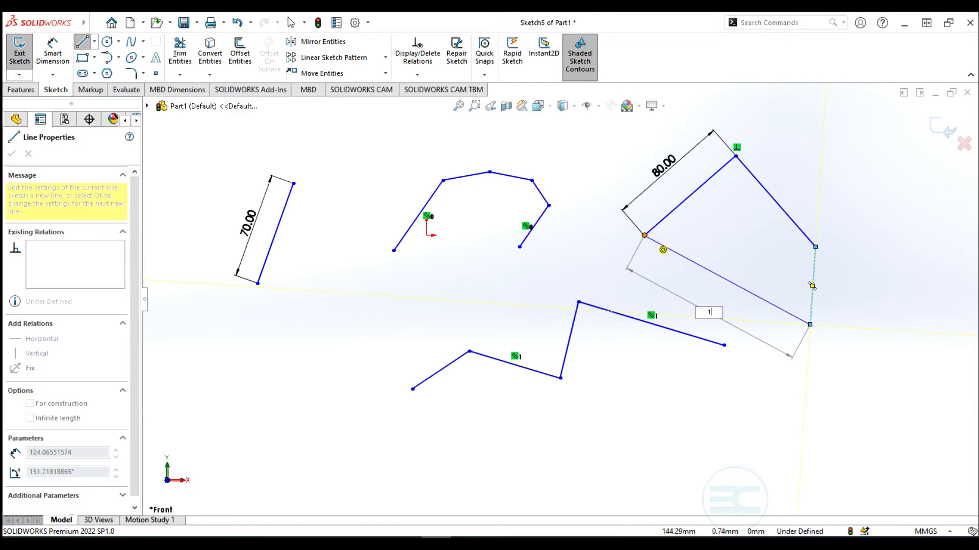
pyautogui.press('Return')
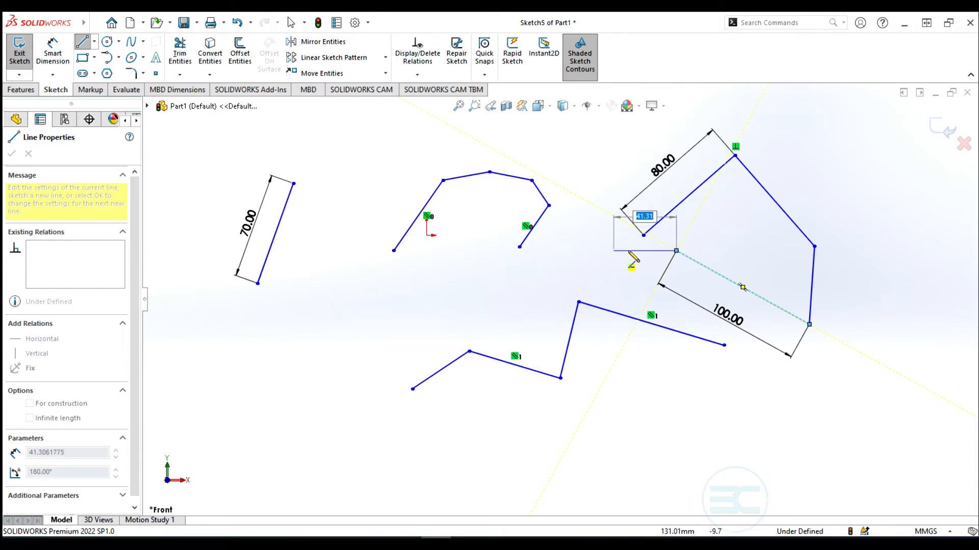
pyautogui.press('Escape')
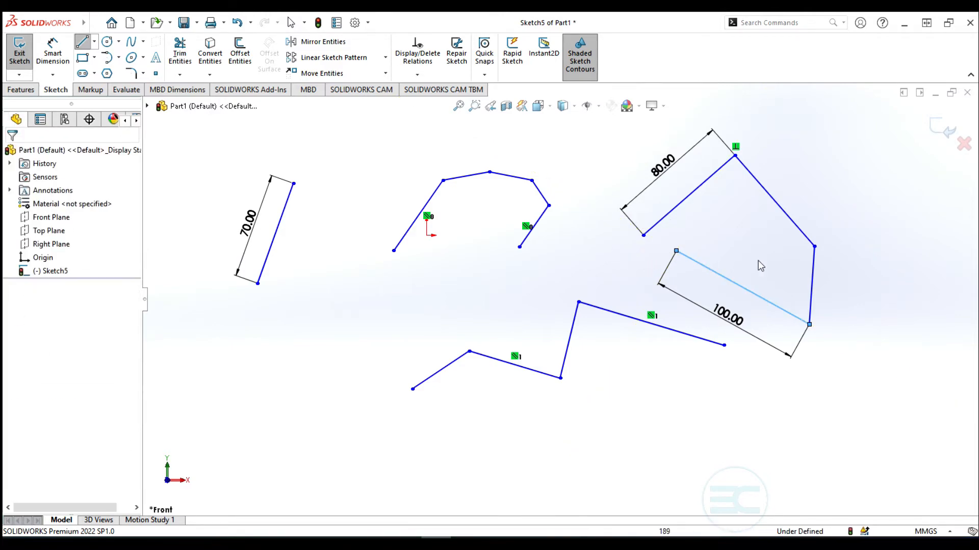
pyautogui.scroll(3, 631, 257)
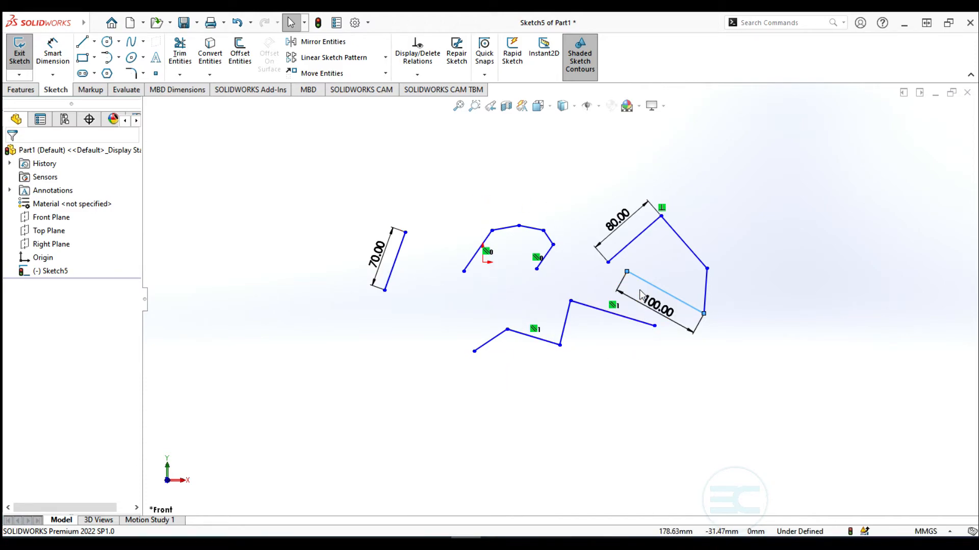
pyautogui.scroll(3, 561, 301)
pyautogui.scroll(-5, 574, 278)
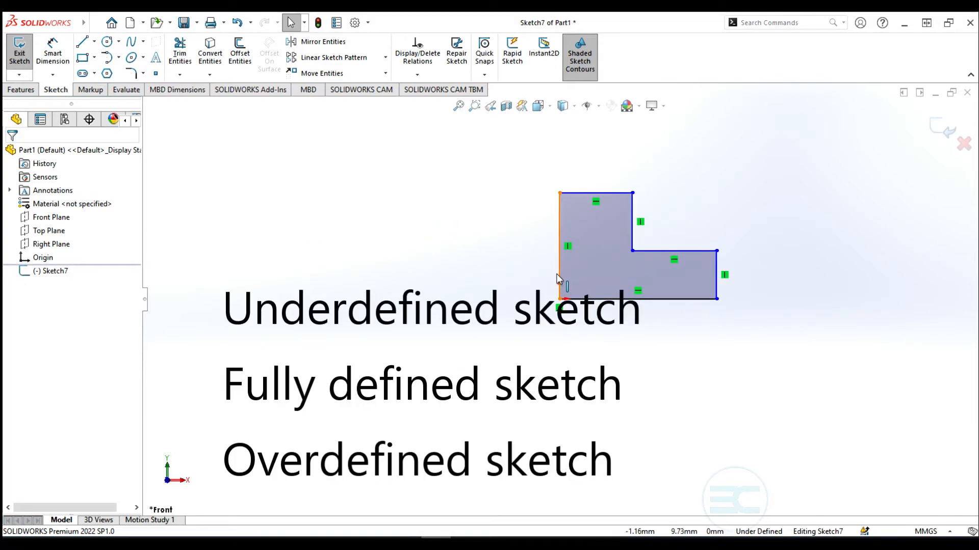
# Drag the L-shape's top edge to test how freely it moves
pyautogui.click(561, 273)
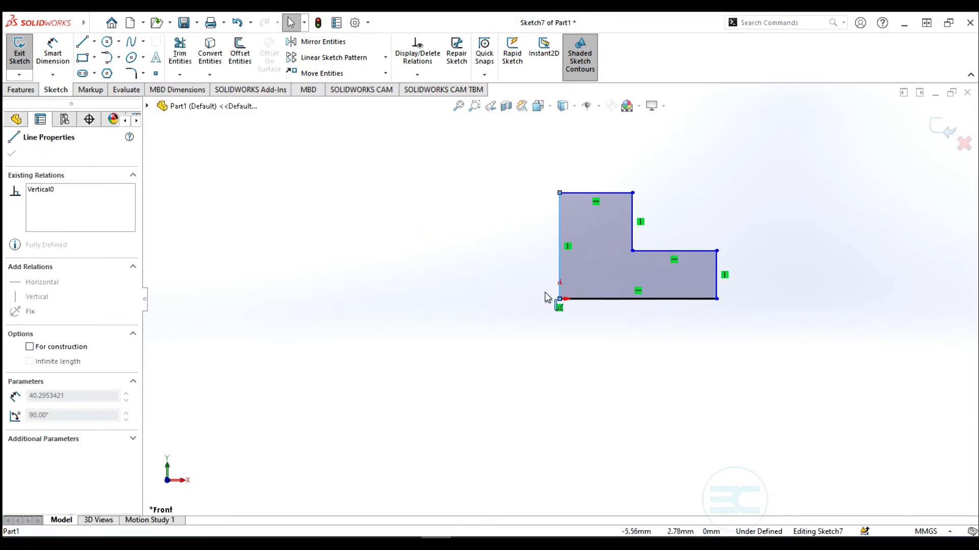
pyautogui.click(481, 260)
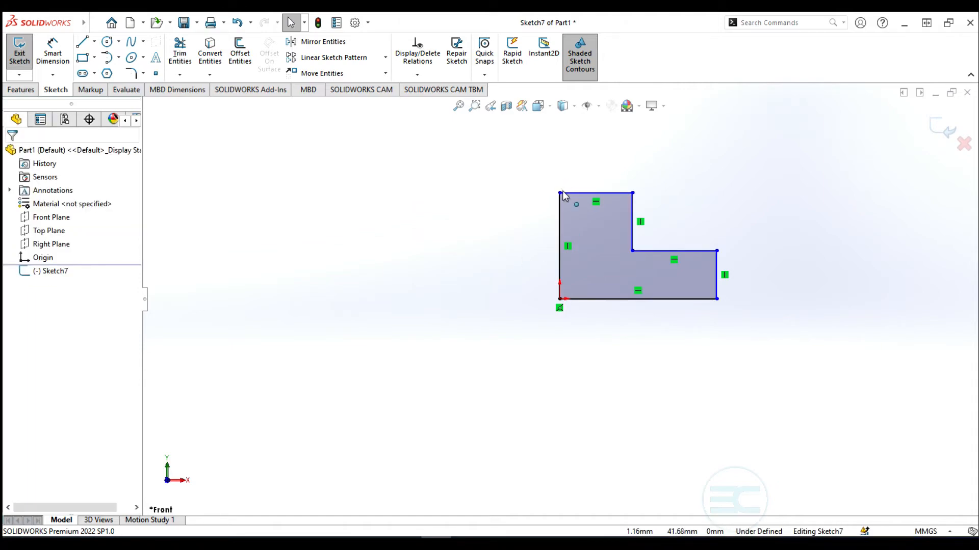
pyautogui.moveTo(559, 194)
pyautogui.mouseDown()
pyautogui.moveTo(560, 159)
pyautogui.moveTo(576, 231)
pyautogui.moveTo(605, 200)
pyautogui.moveTo(564, 162)
pyautogui.moveTo(553, 181)
pyautogui.mouseUp()
pyautogui.click(457, 218)
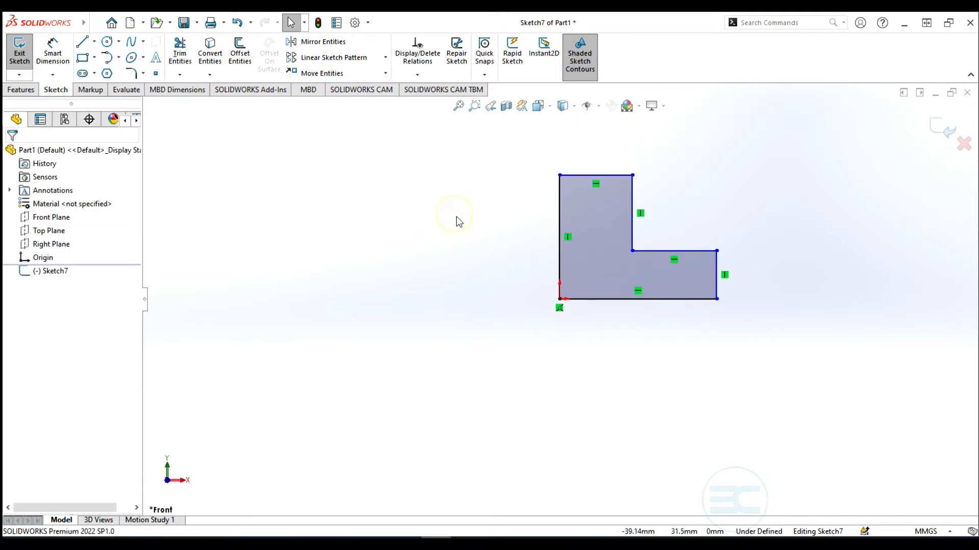
# Dimension the L-shape's left vertical edge at 47 mm
pyautogui.click(52, 48)
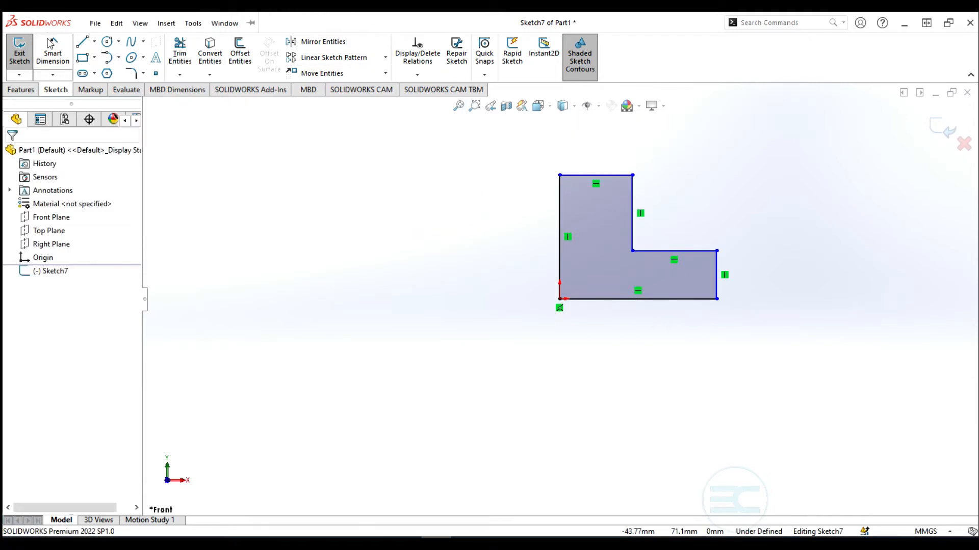
pyautogui.click(560, 218)
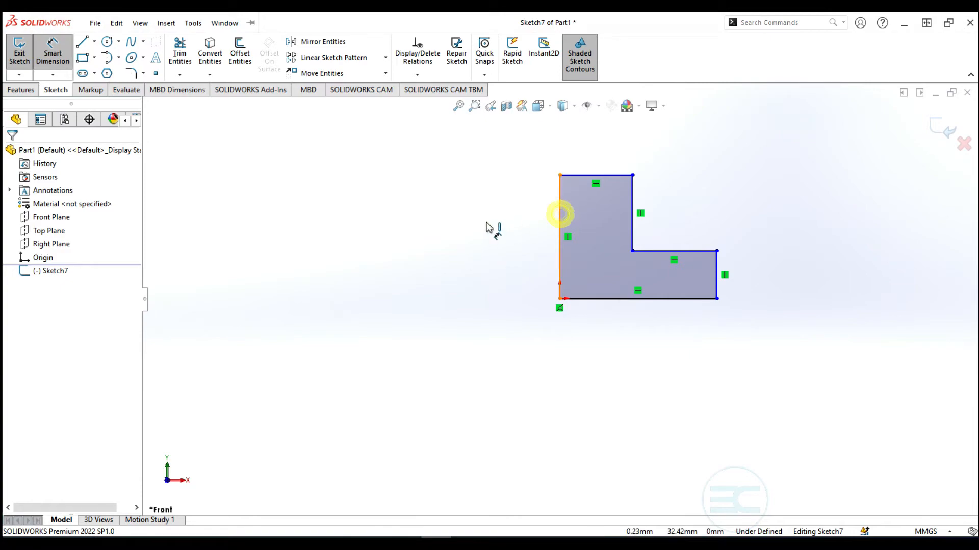
pyautogui.click(488, 226)
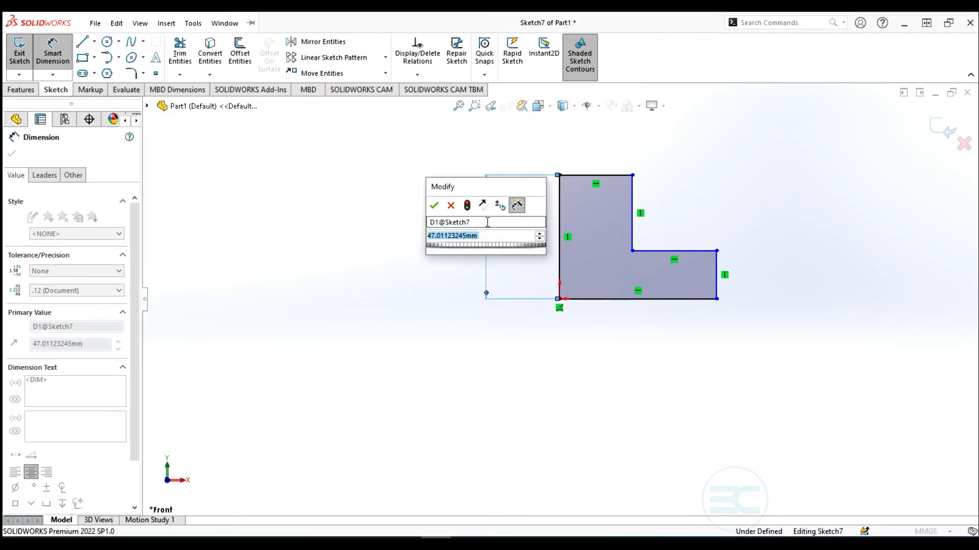
pyautogui.write('47')
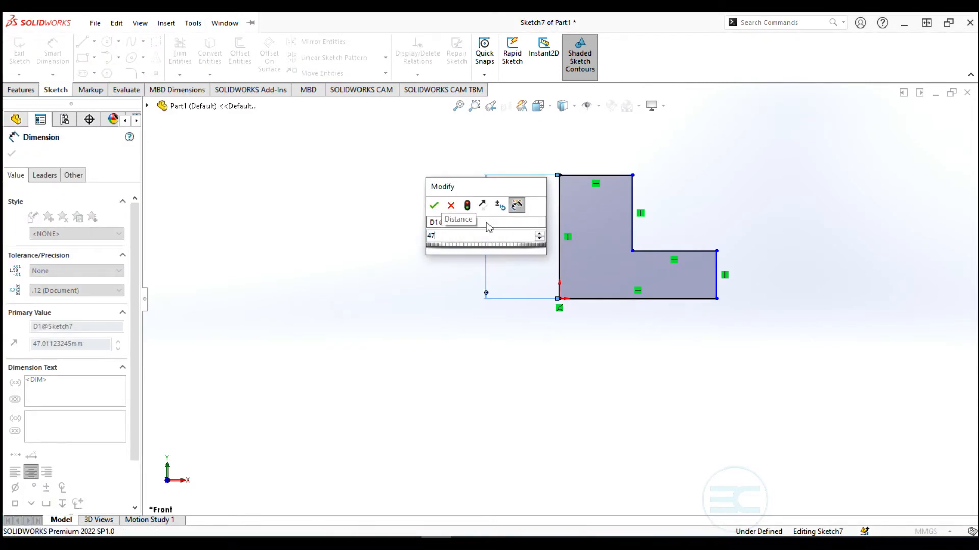
pyautogui.press('Return')
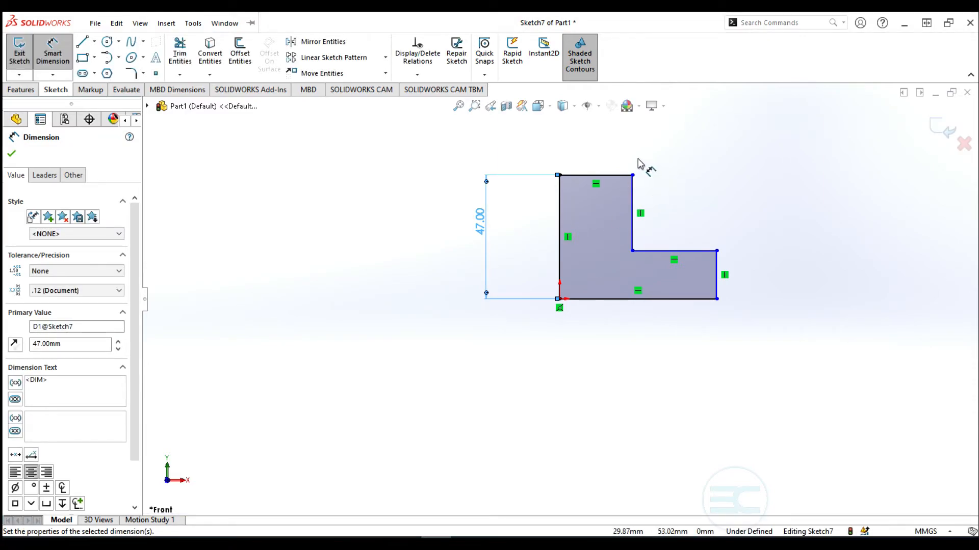
# Dimension the top edge to 30 mm and the short right edge to 20 mm
pyautogui.click(613, 176)
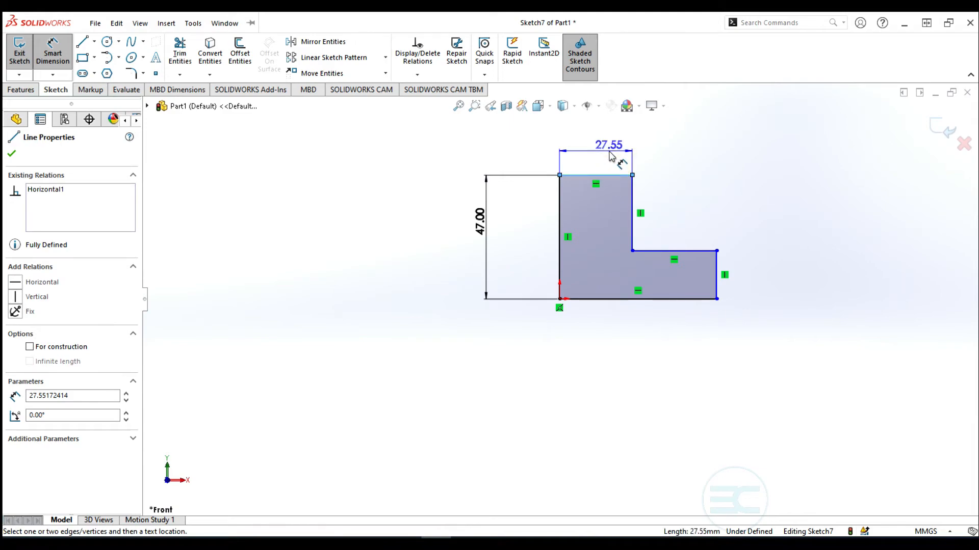
pyautogui.click(610, 155)
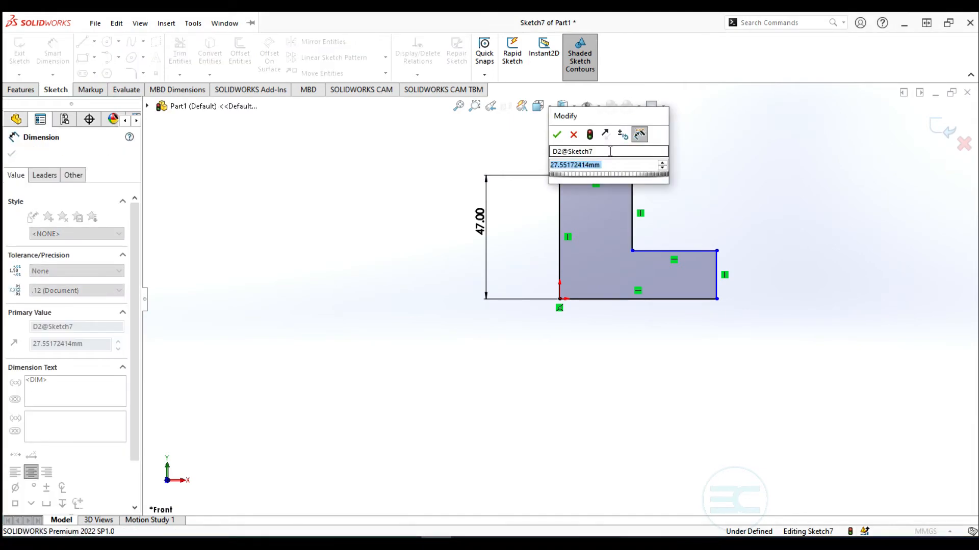
pyautogui.write('30')
pyautogui.press('Return')
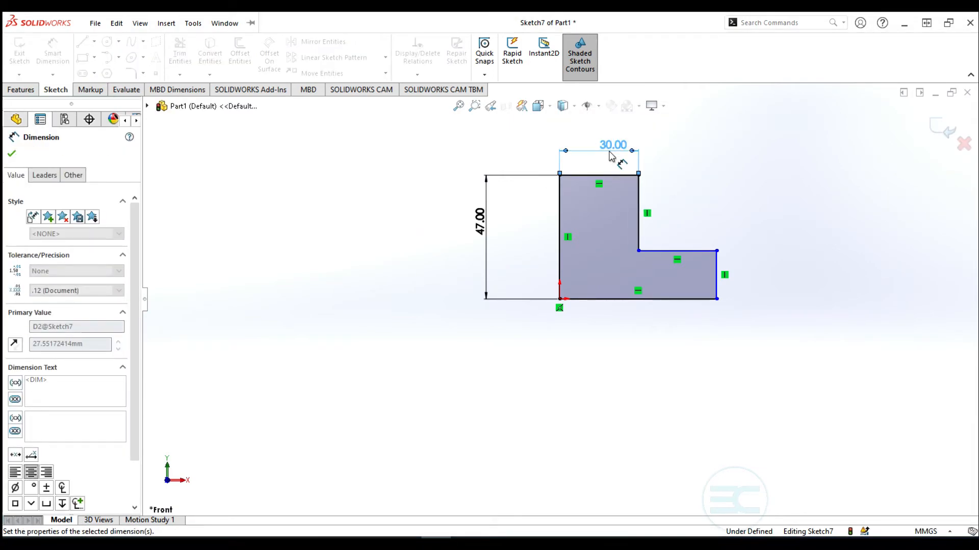
pyautogui.click(717, 287)
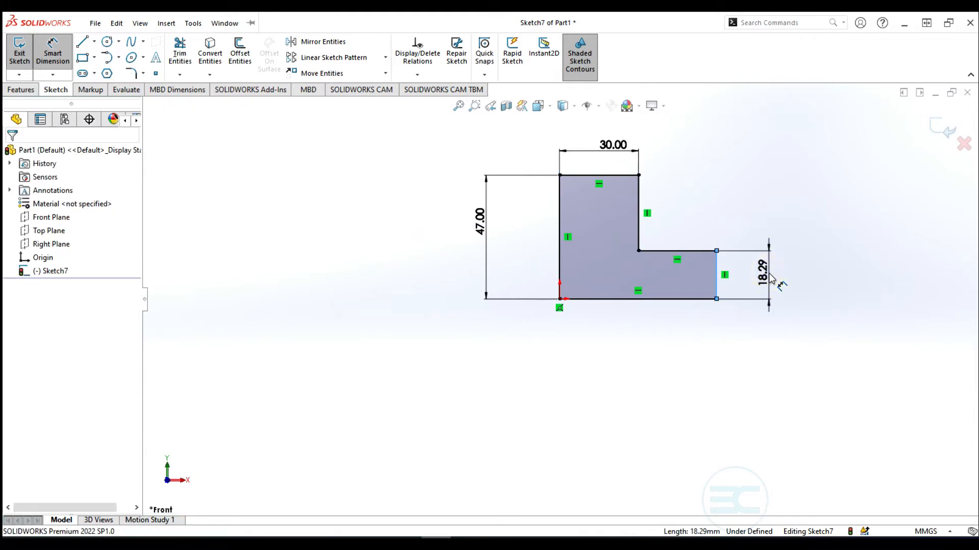
pyautogui.click(770, 279)
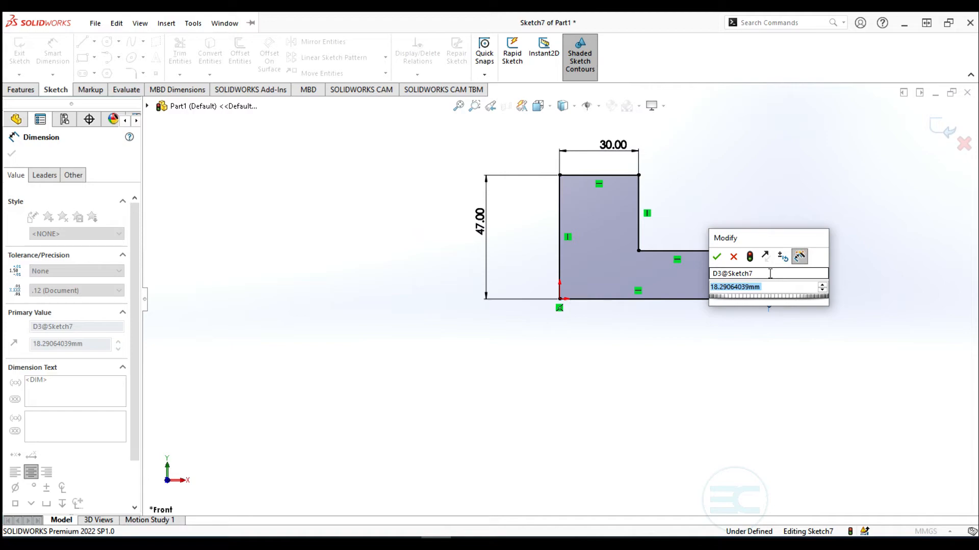
pyautogui.write('20')
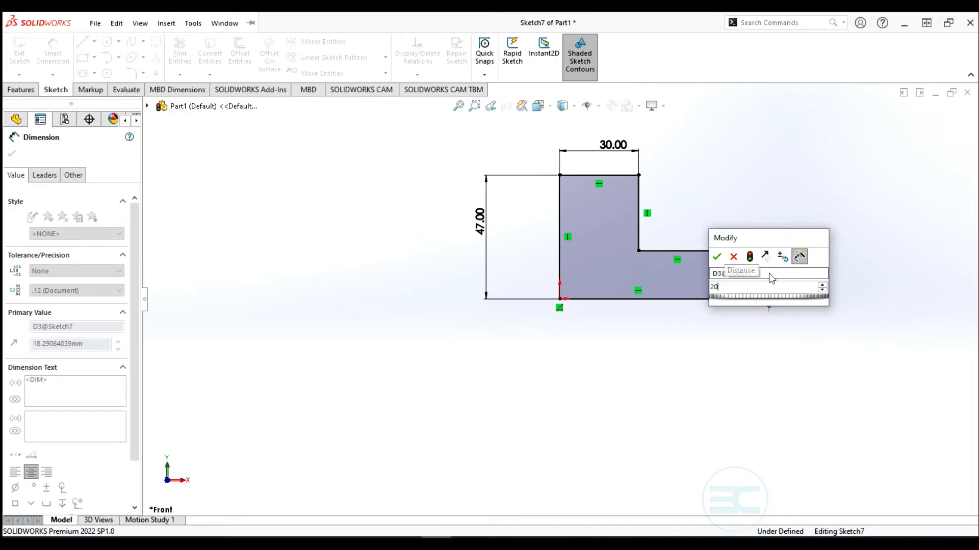
pyautogui.press('Return')
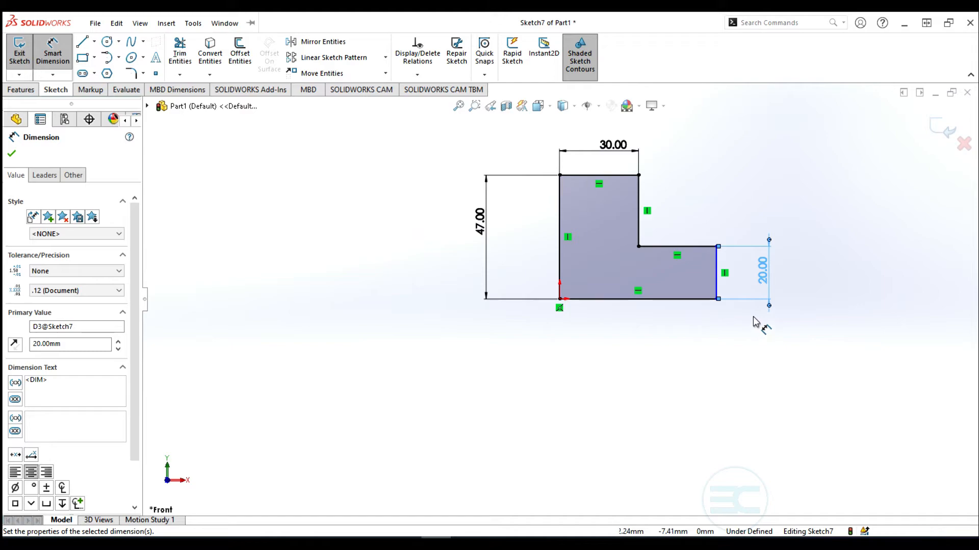
pyautogui.press('Escape')
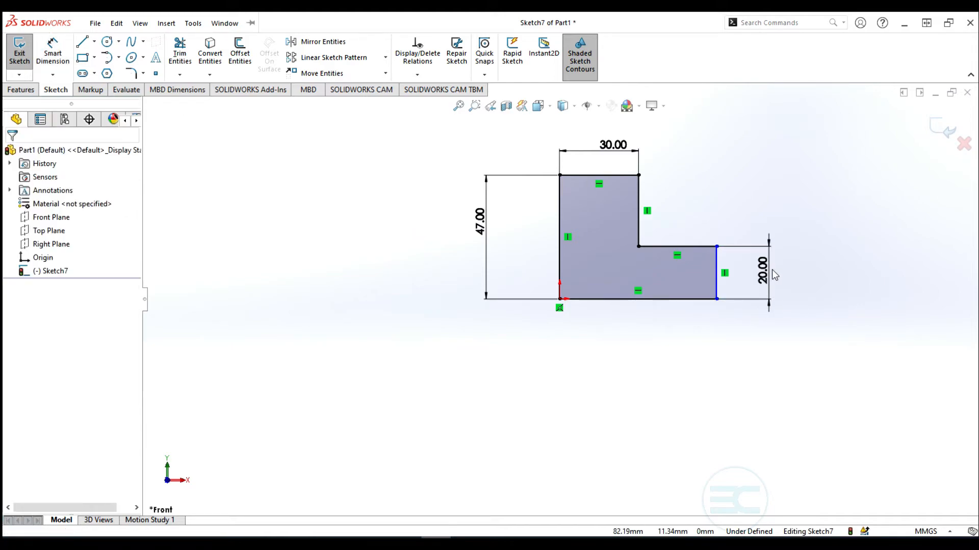
# Drag the L-shape's right corner back and forth, showing the width is still unconstrained
pyautogui.moveTo(717, 246)
pyautogui.mouseDown()
pyautogui.moveTo(720, 211)
pyautogui.moveTo(733, 214)
pyautogui.moveTo(693, 230)
pyautogui.moveTo(713, 233)
pyautogui.mouseUp()
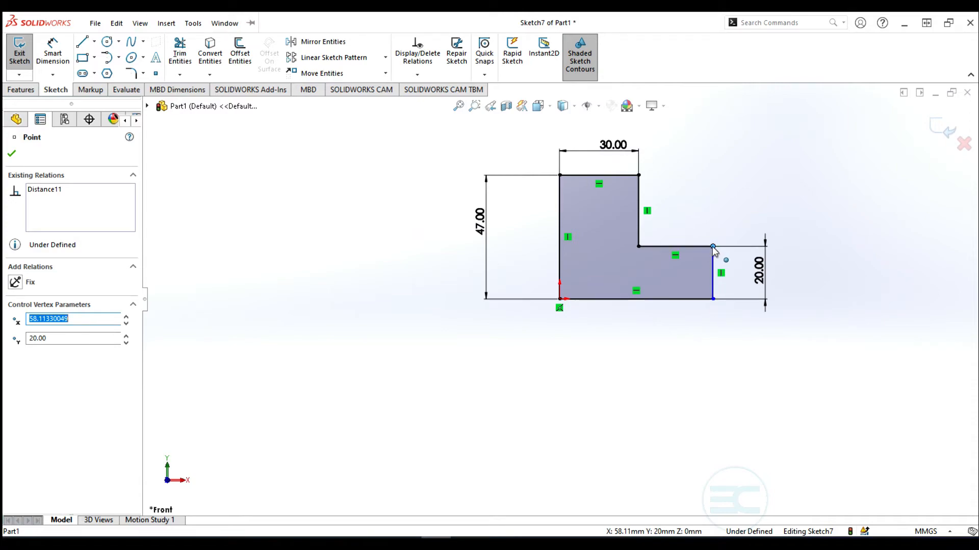
pyautogui.moveTo(713, 248)
pyautogui.mouseDown()
pyautogui.moveTo(736, 261)
pyautogui.moveTo(689, 263)
pyautogui.moveTo(720, 263)
pyautogui.mouseUp()
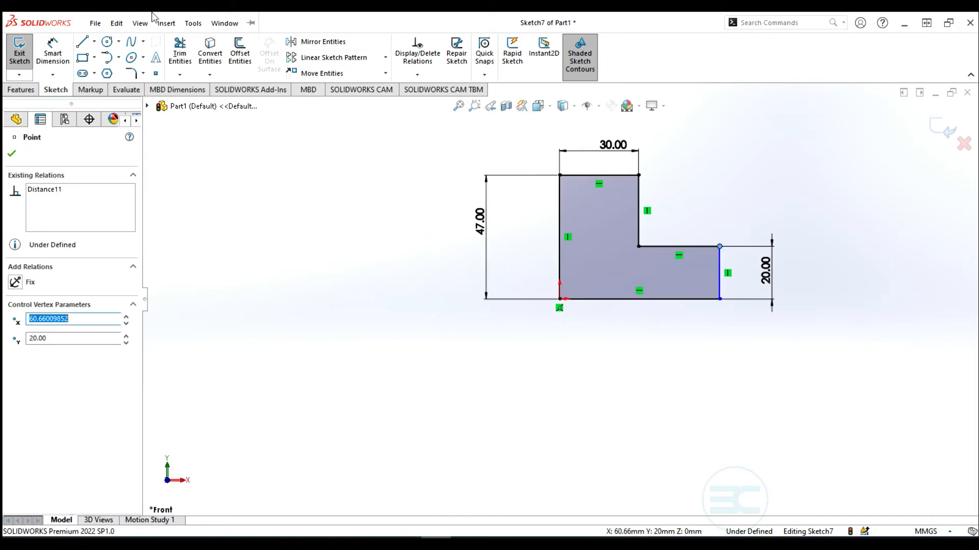
pyautogui.click(117, 23)
pyautogui.click(51, 51)
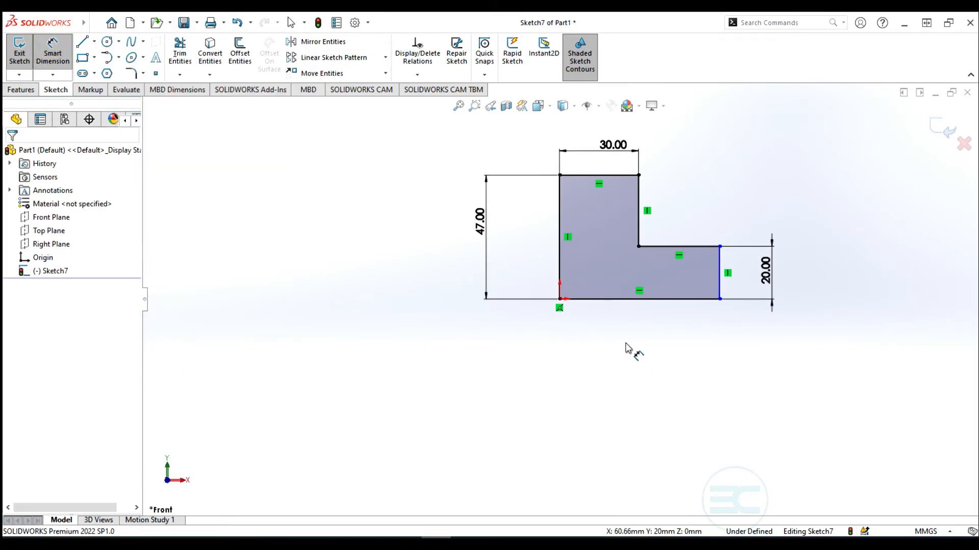
# Dimension the L-shape's bottom edge at 60 mm
pyautogui.click(627, 300)
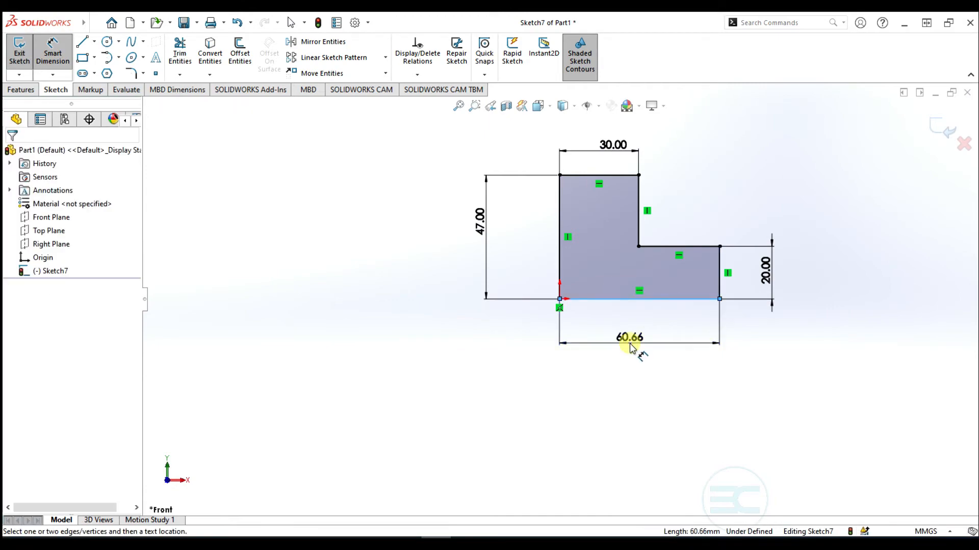
pyautogui.click(632, 348)
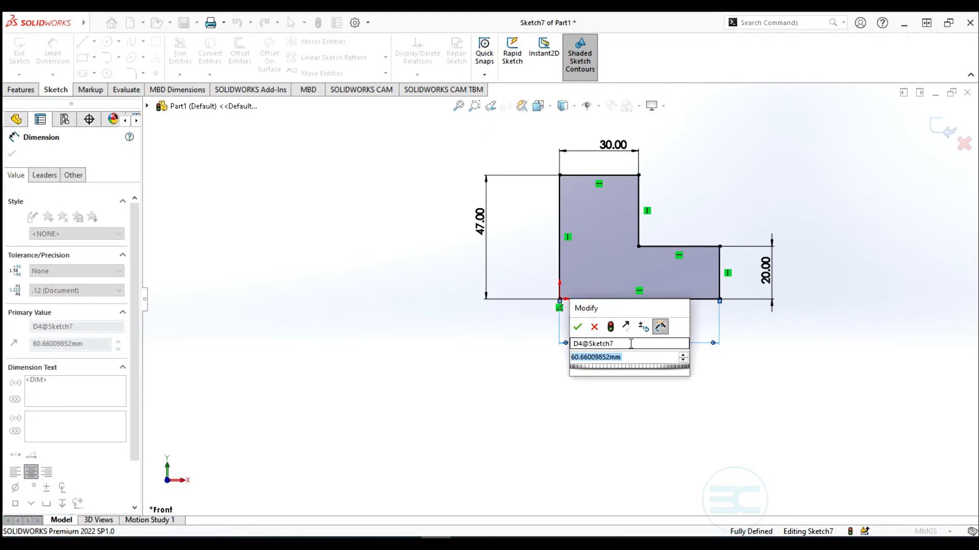
pyautogui.write('60')
pyautogui.press('Return')
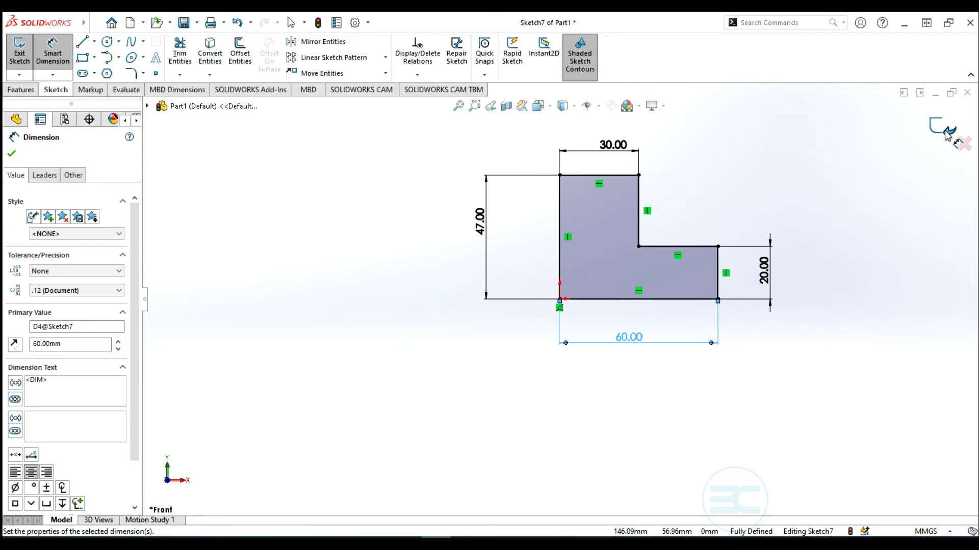
# Delete the 20 mm right-edge dimension and exit Sketch7
pyautogui.press('Escape')
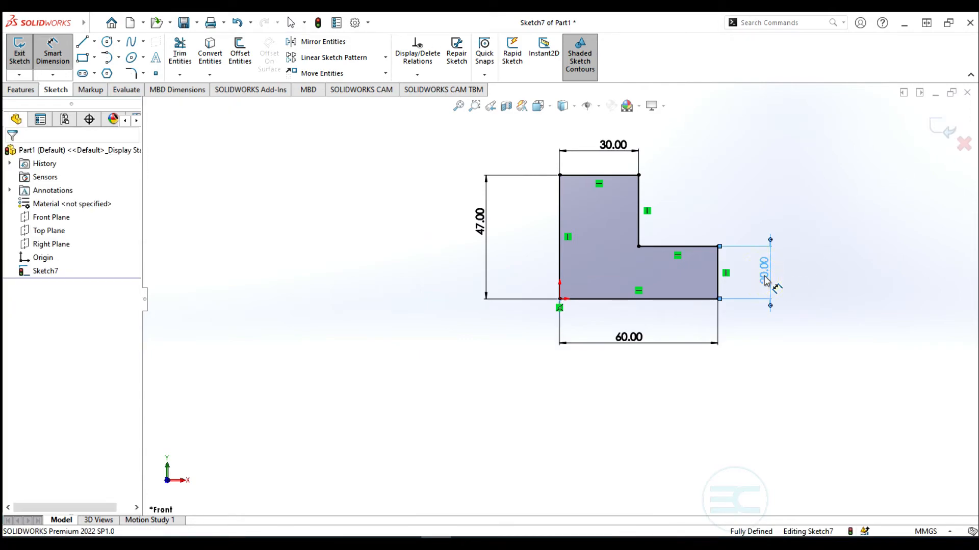
pyautogui.click(763, 280)
pyautogui.press('Delete')
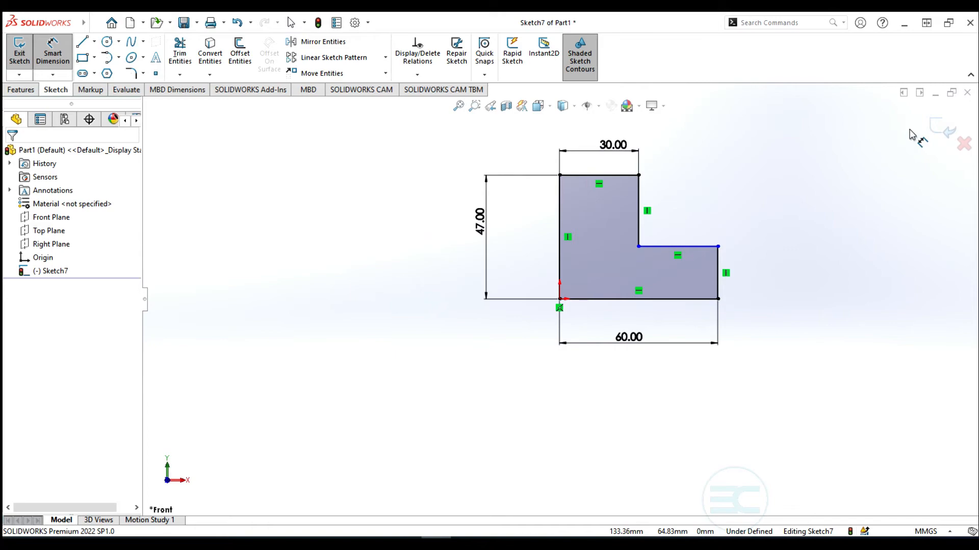
pyautogui.click(948, 134)
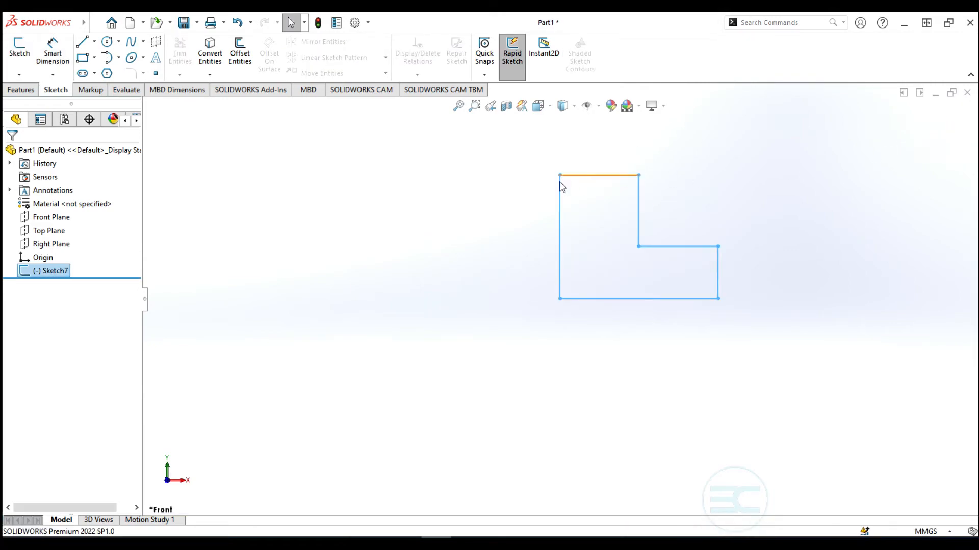
pyautogui.click(40, 273)
pyautogui.click(39, 272)
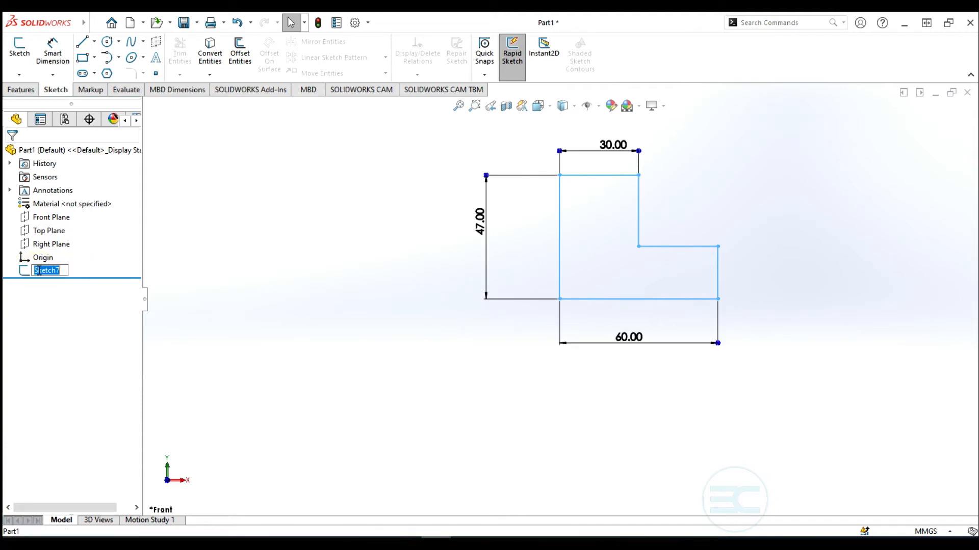
pyautogui.click(371, 271)
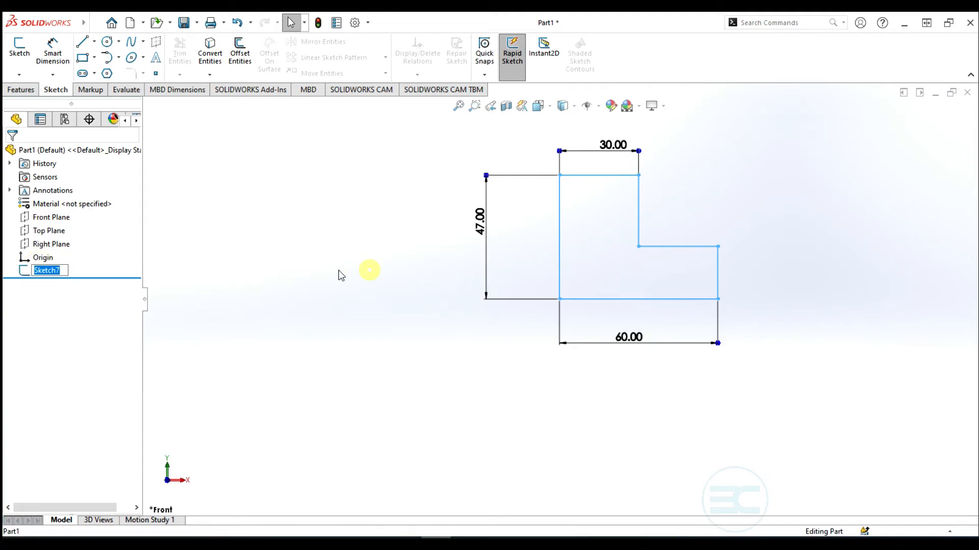
pyautogui.click(50, 271)
pyautogui.click(60, 231)
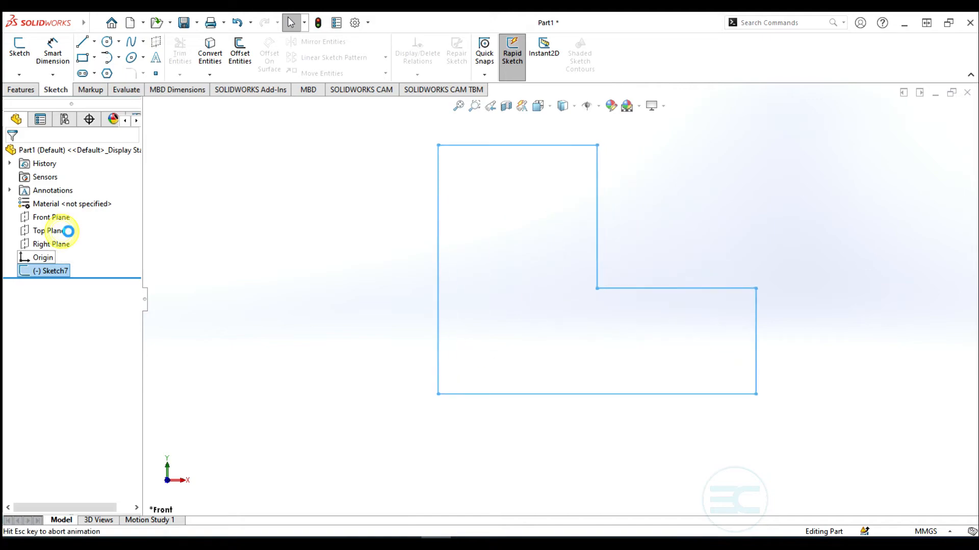
pyautogui.scroll(5, 724, 253)
pyautogui.scroll(-1, 723, 254)
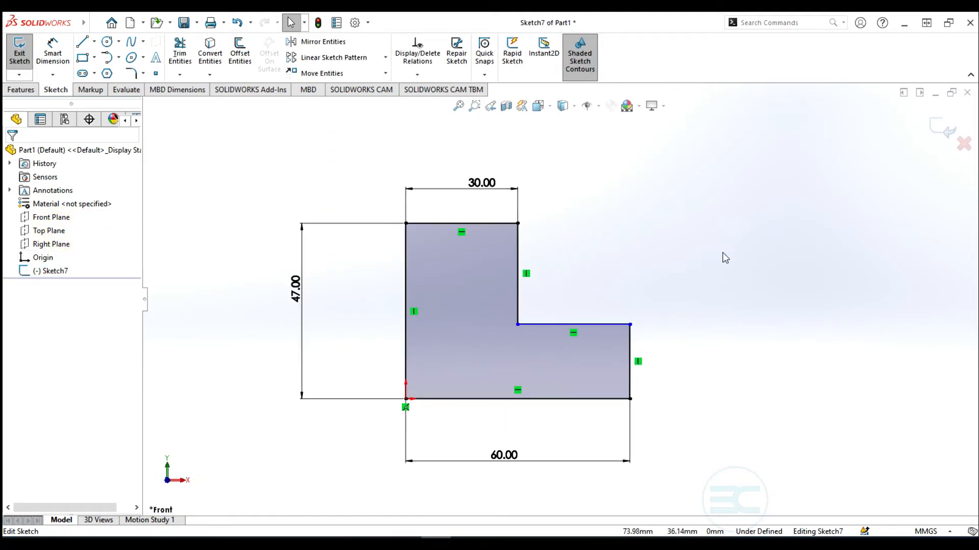
pyautogui.scroll(3, 721, 256)
pyautogui.scroll(5, 705, 238)
pyautogui.scroll(-7, 612, 332)
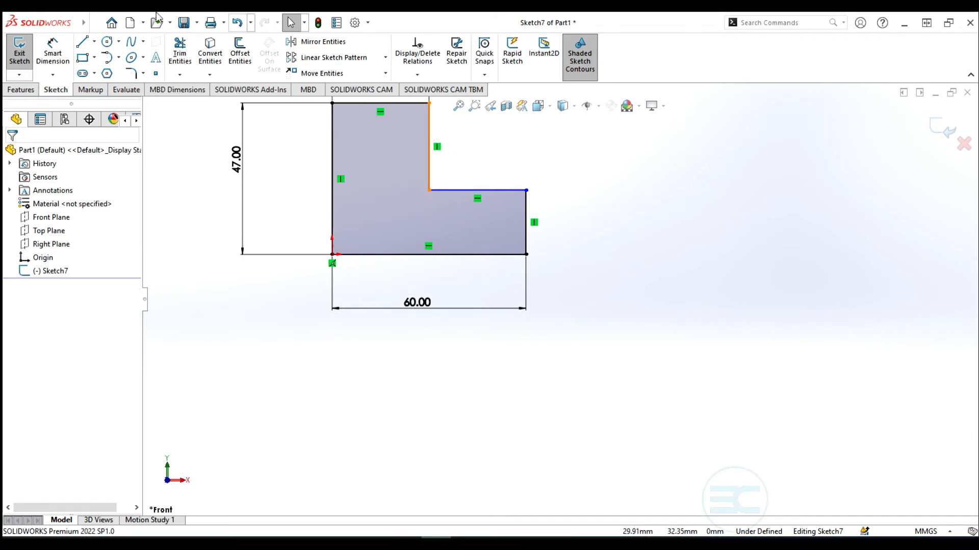
# Re-dimension the L-shape's short right edge at 20 mm and zoom to fit the sketch
pyautogui.click(53, 50)
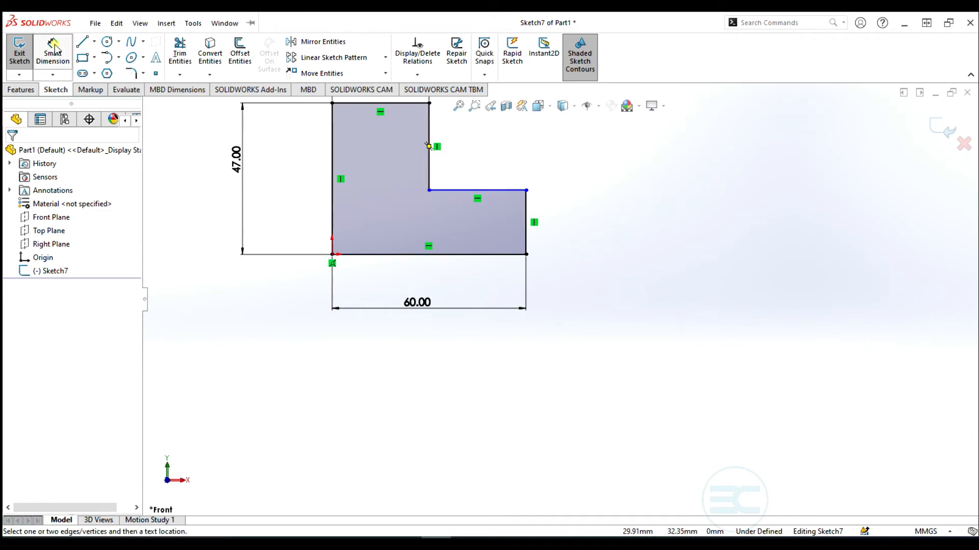
pyautogui.click(528, 235)
pyautogui.click(583, 232)
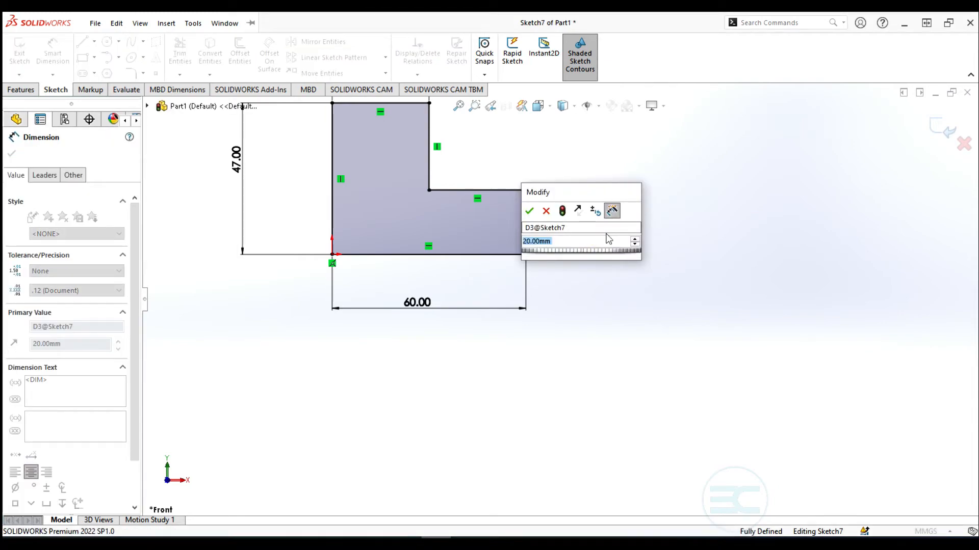
pyautogui.click(531, 211)
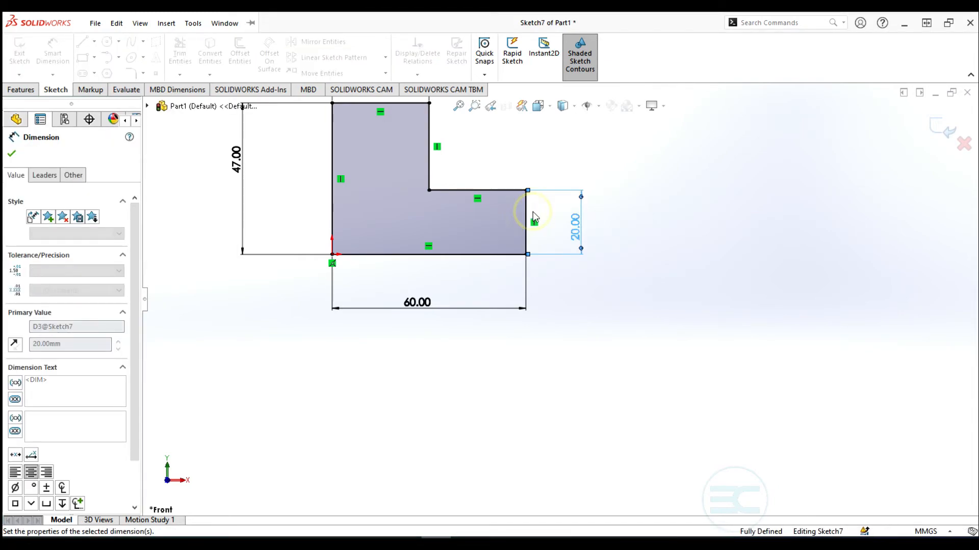
pyautogui.press('f')
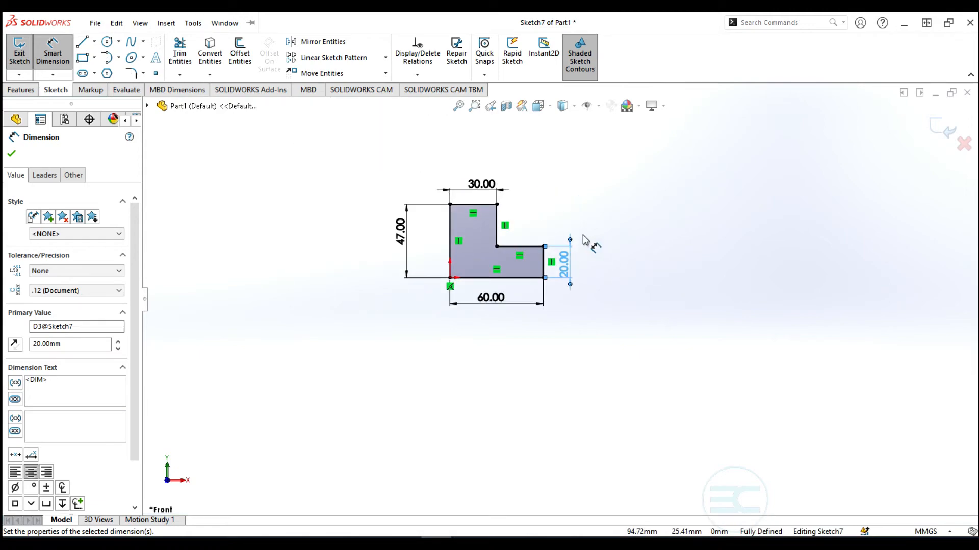
pyautogui.click(12, 155)
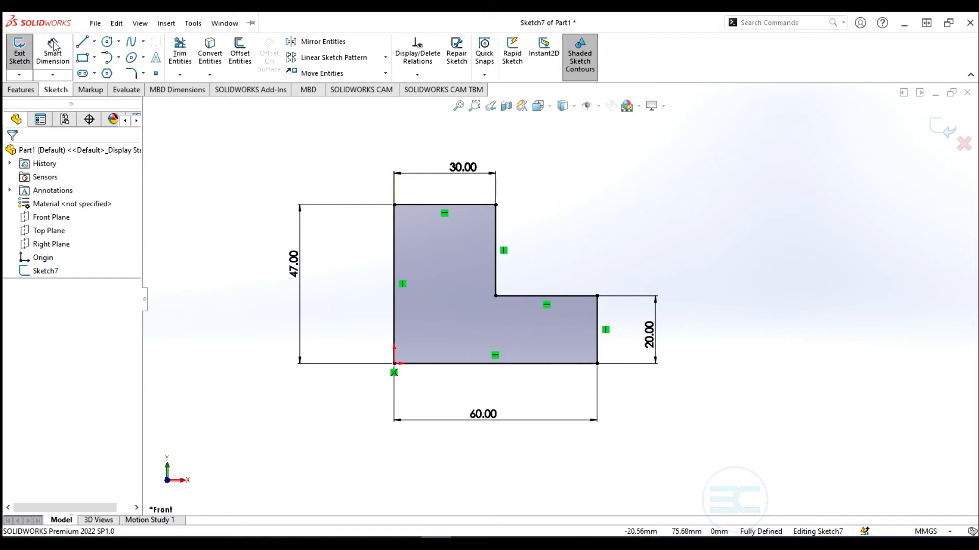
pyautogui.click(53, 44)
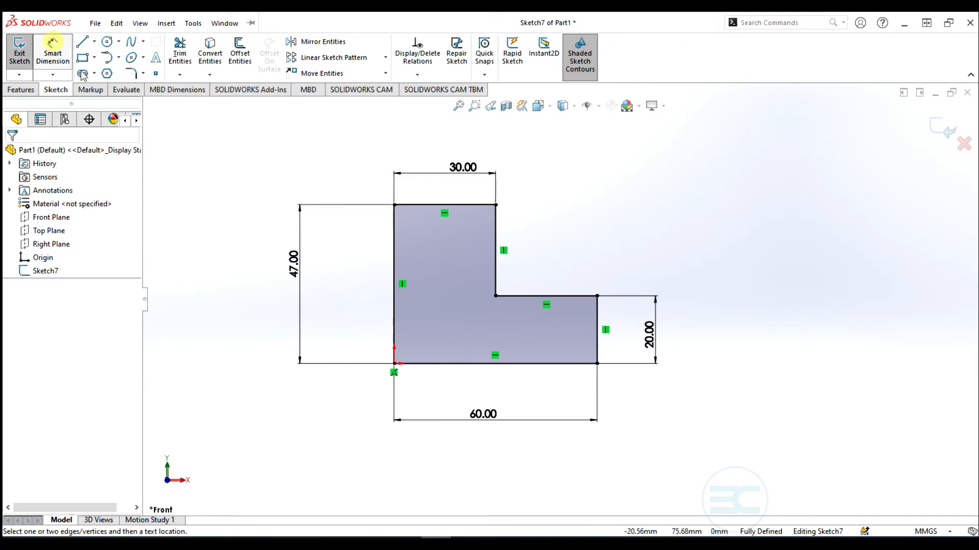
# Add a driven 30.00 reference dimension across the L-shape's upper-right step
pyautogui.click(525, 297)
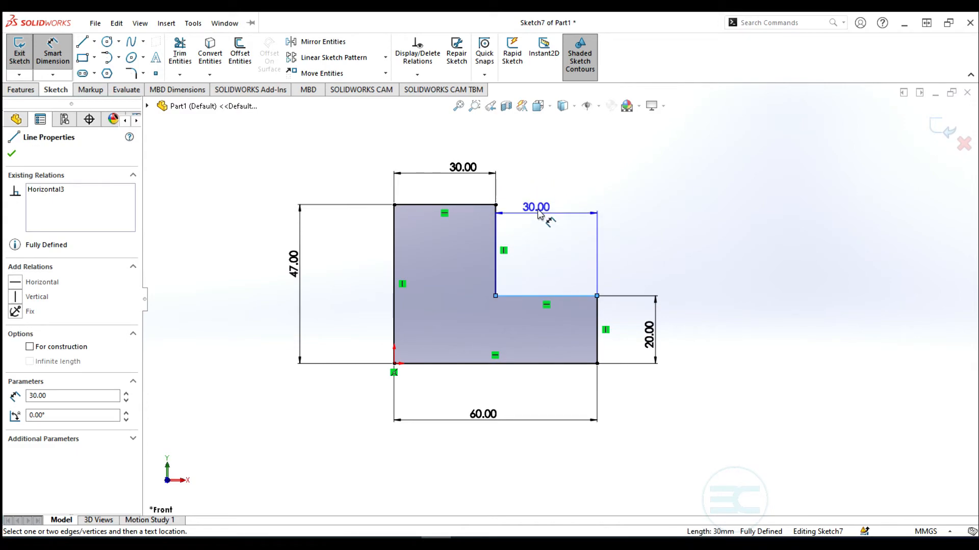
pyautogui.click(539, 209)
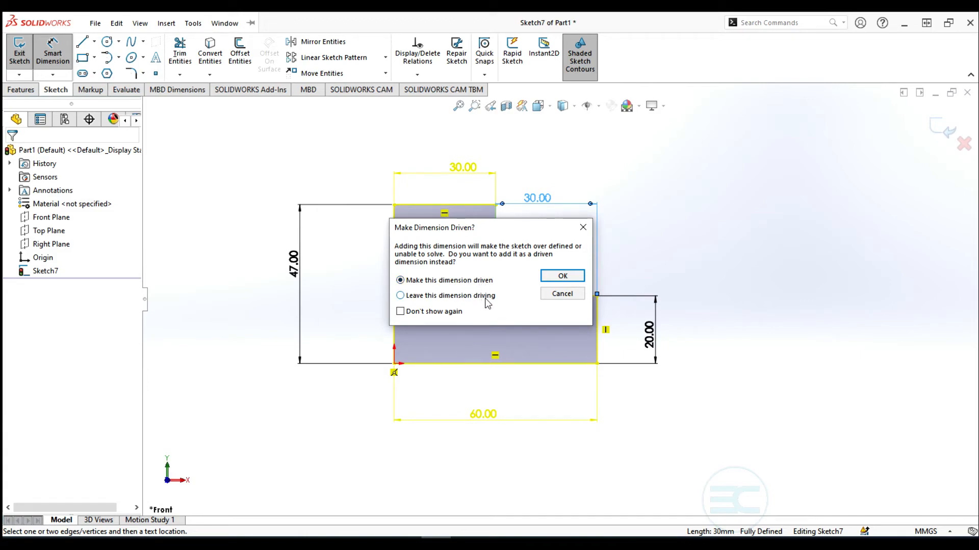
pyautogui.click(546, 276)
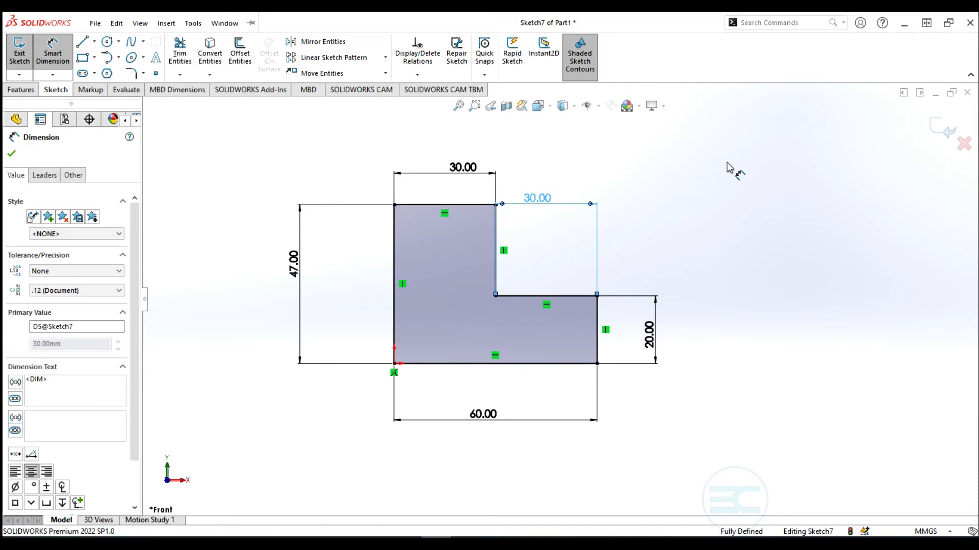
pyautogui.doubleClick(482, 412)
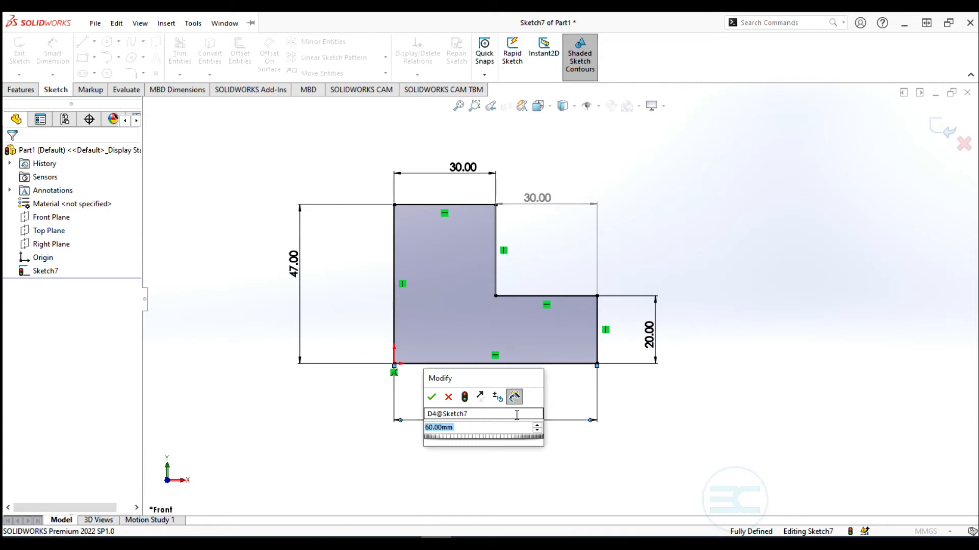
# Change the L-shape's base width from 60.00 to 70; the driven 40.00 dimension cannot be edited
pyautogui.write('70')
pyautogui.press('Return')
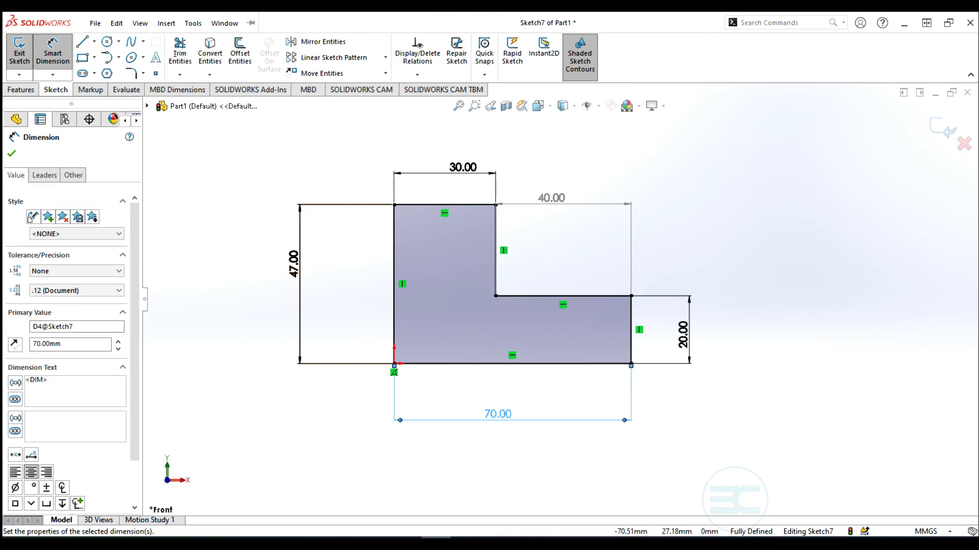
pyautogui.doubleClick(557, 203)
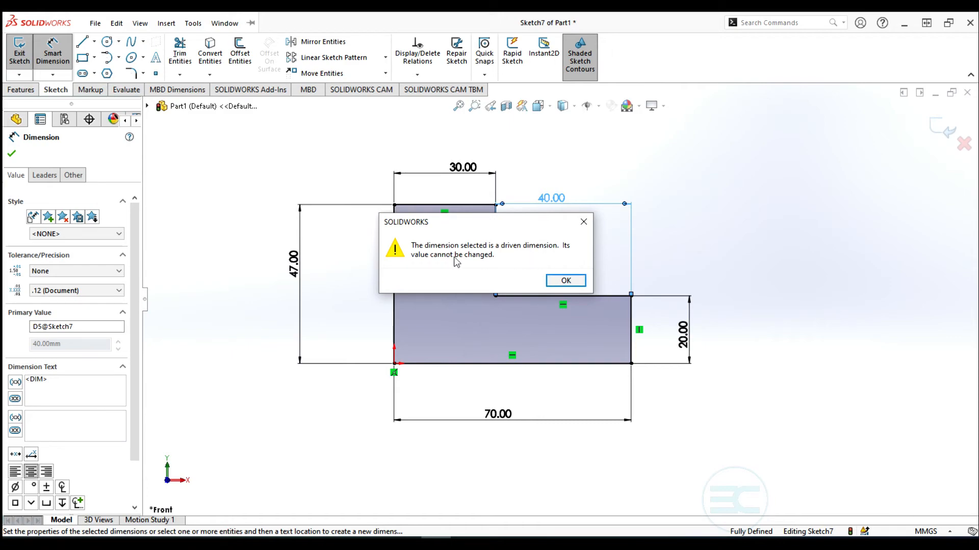
pyautogui.click(566, 281)
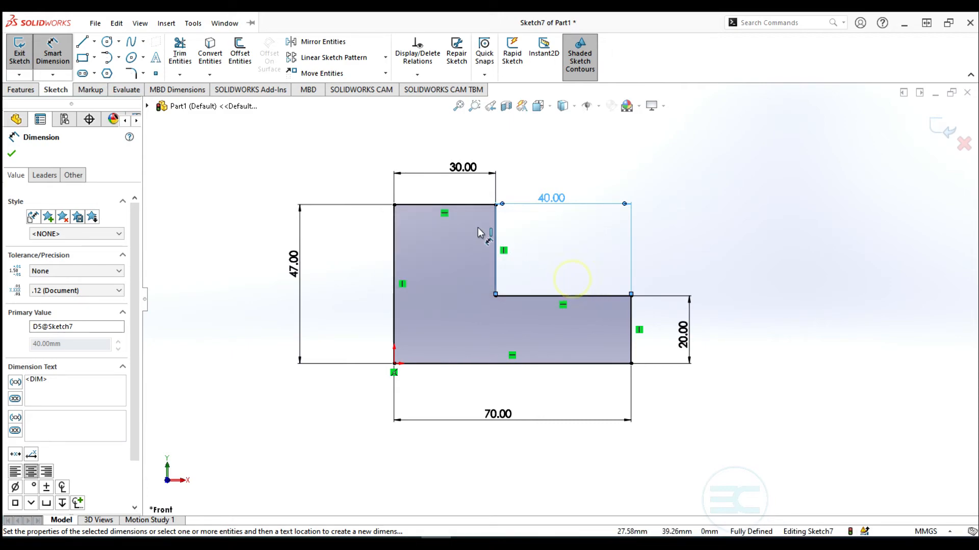
# Raise the right side height from 20.00 to 30 and delete the driven 40.00 dimension
pyautogui.click(683, 328)
pyautogui.doubleClick(683, 329)
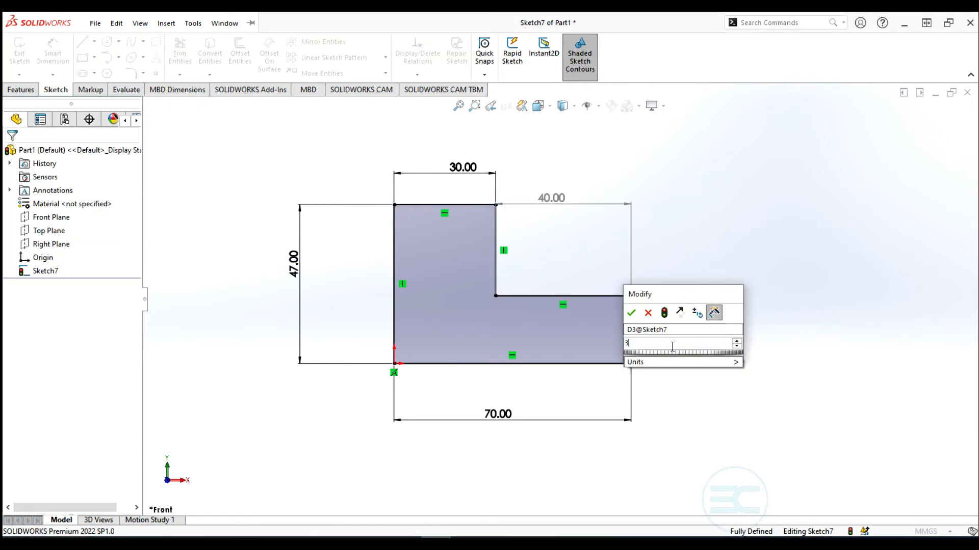
pyautogui.write('30')
pyautogui.press('Return')
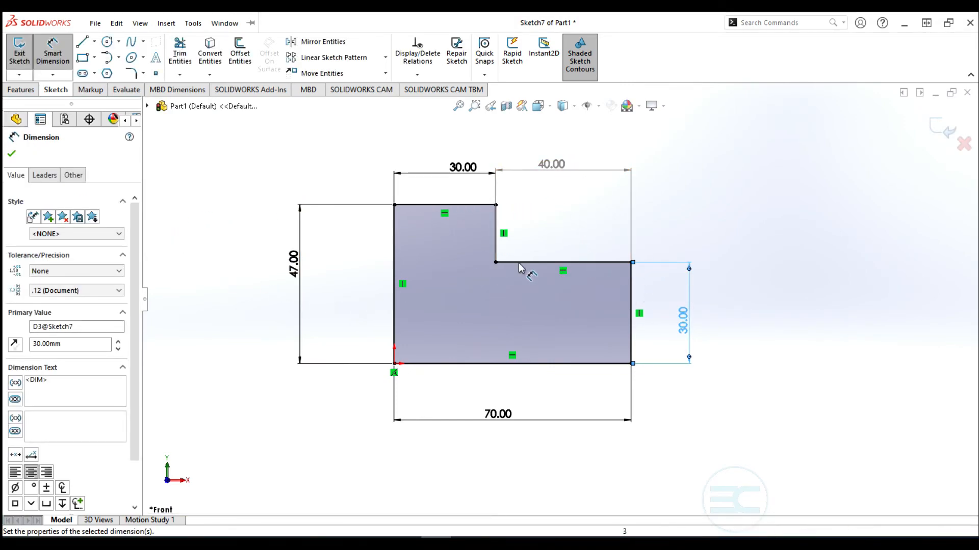
pyautogui.click(552, 170)
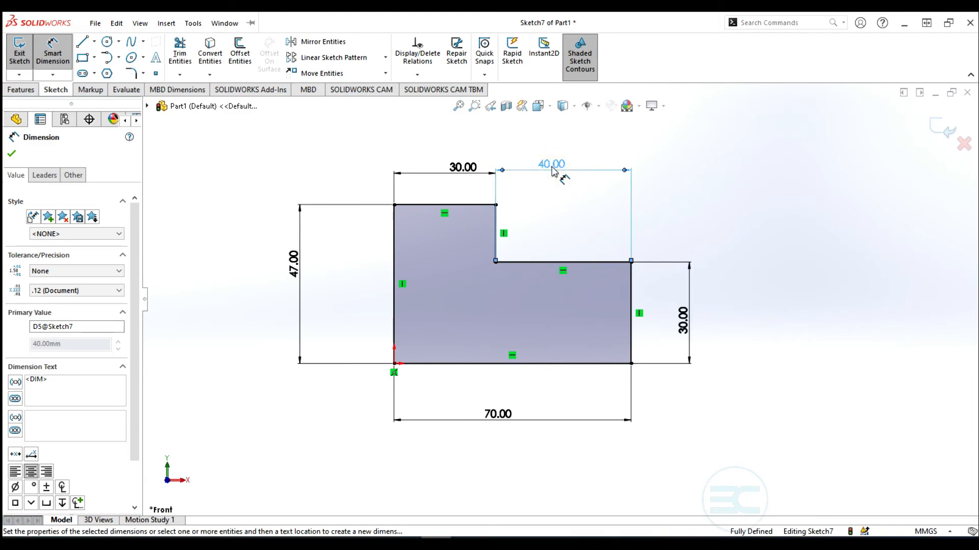
pyautogui.press('Delete')
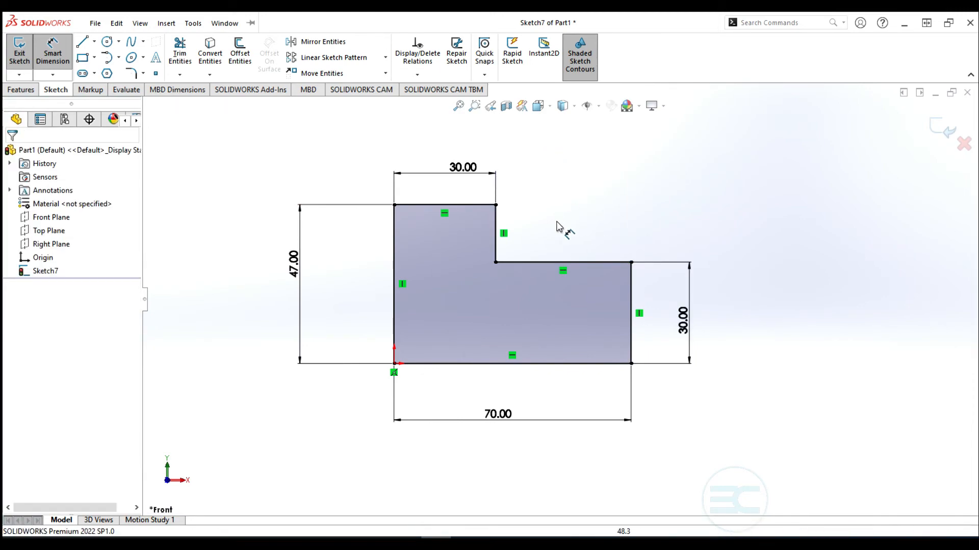
# Dimension the middle horizontal edge at 40.00 and leave it driving
pyautogui.click(543, 263)
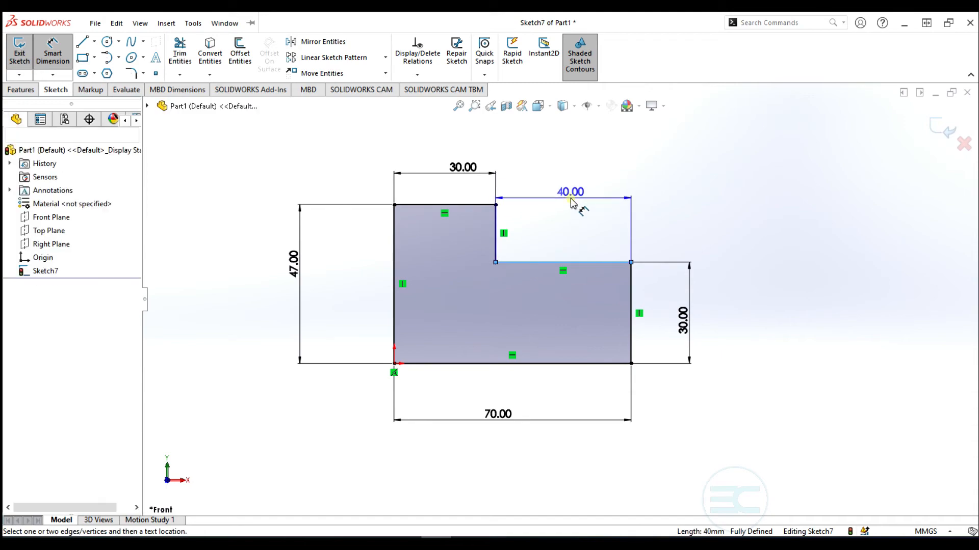
pyautogui.click(570, 197)
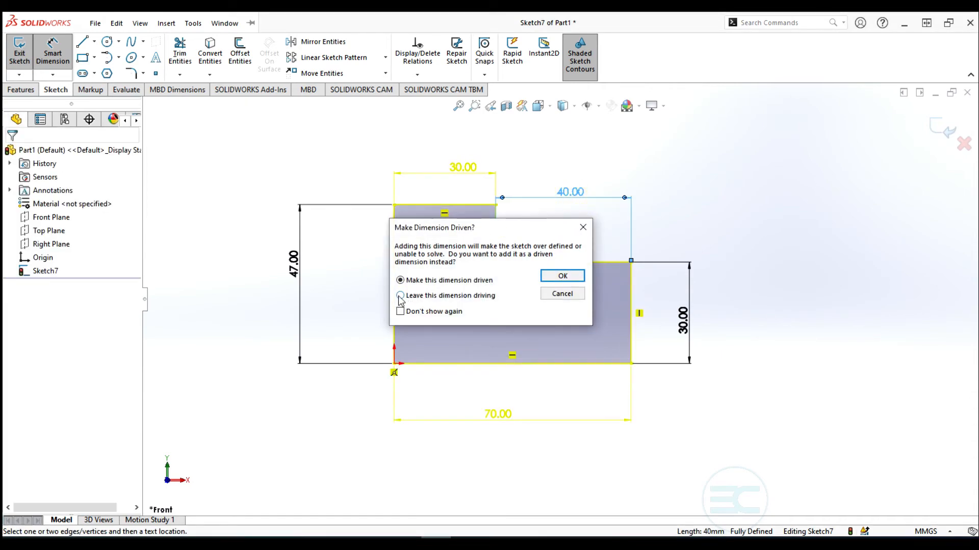
pyautogui.click(565, 278)
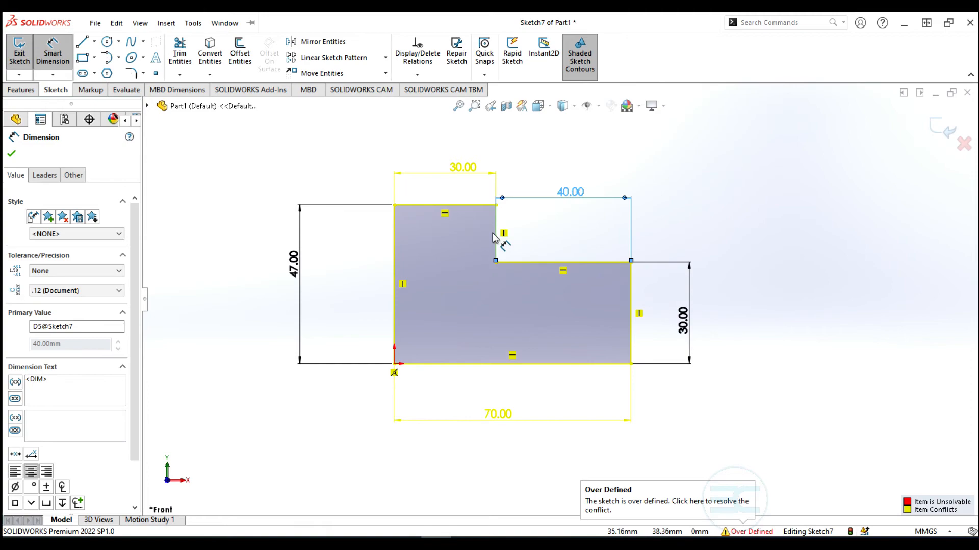
pyautogui.click(11, 154)
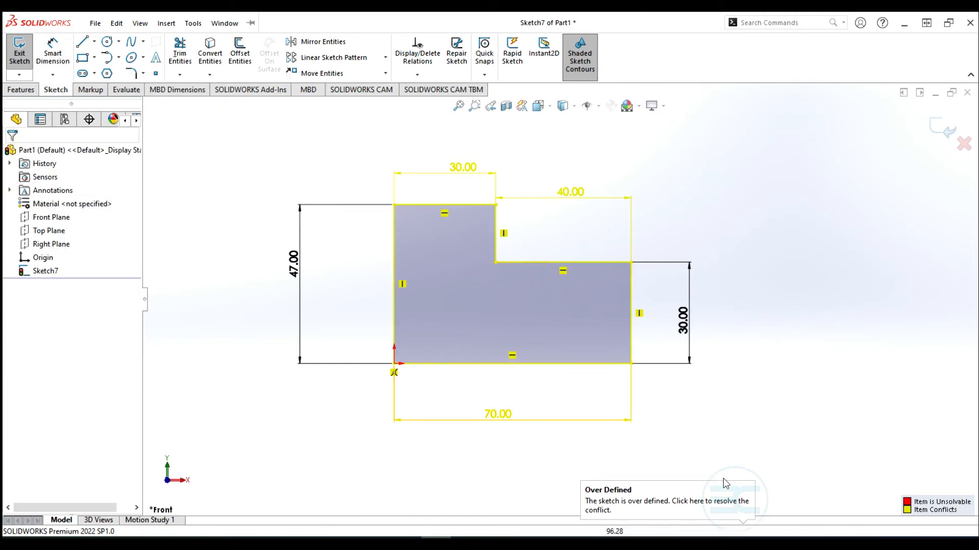
# Open SketchXpert from the Over Defined status and run Diagnose
pyautogui.click(747, 531)
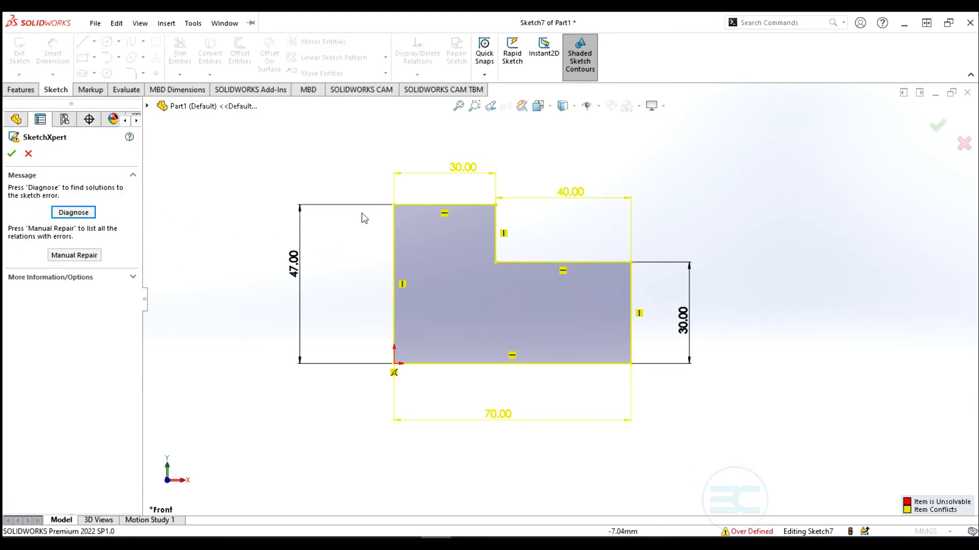
pyautogui.click(74, 215)
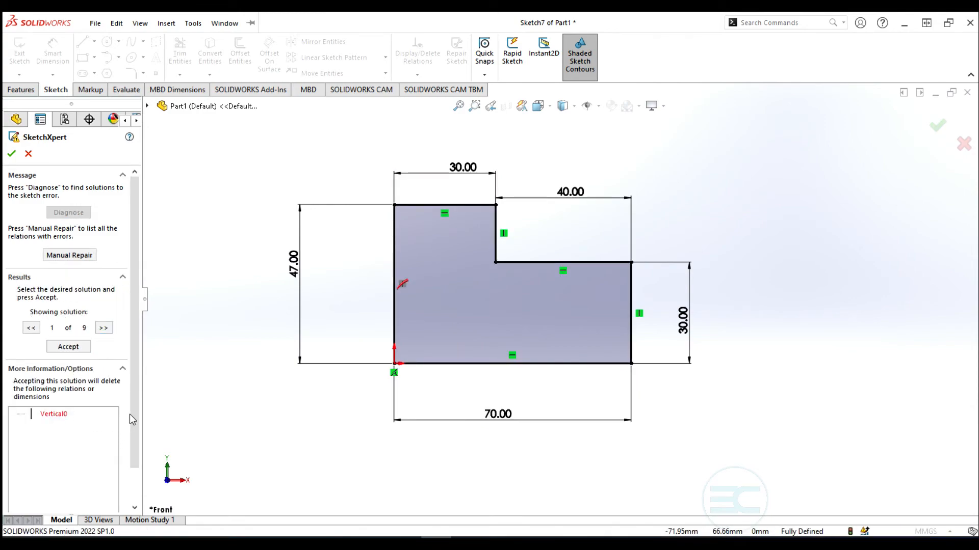
pyautogui.scroll(-1, 132, 413)
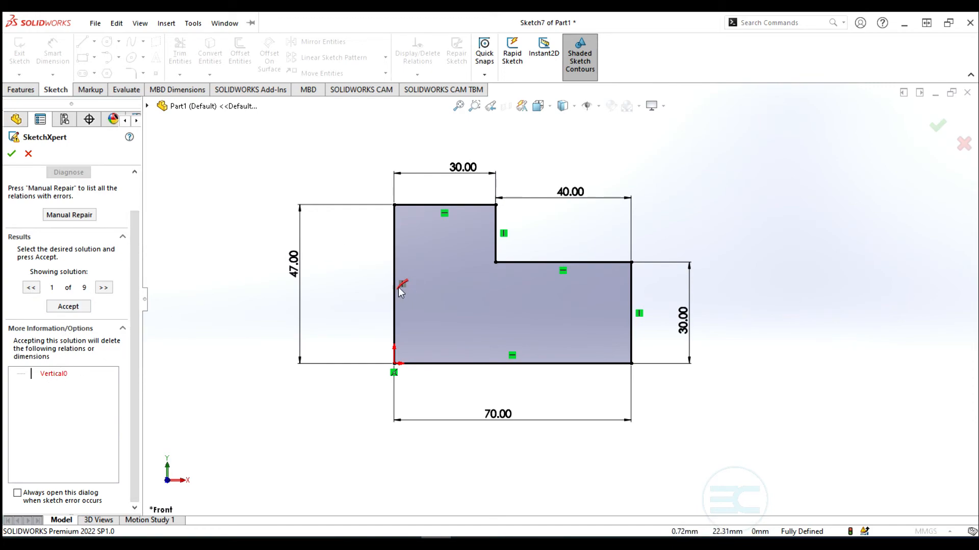
# Cycle through the nine proposed solutions, ending on the one deleting the 40.00 dimension
pyautogui.click(110, 289)
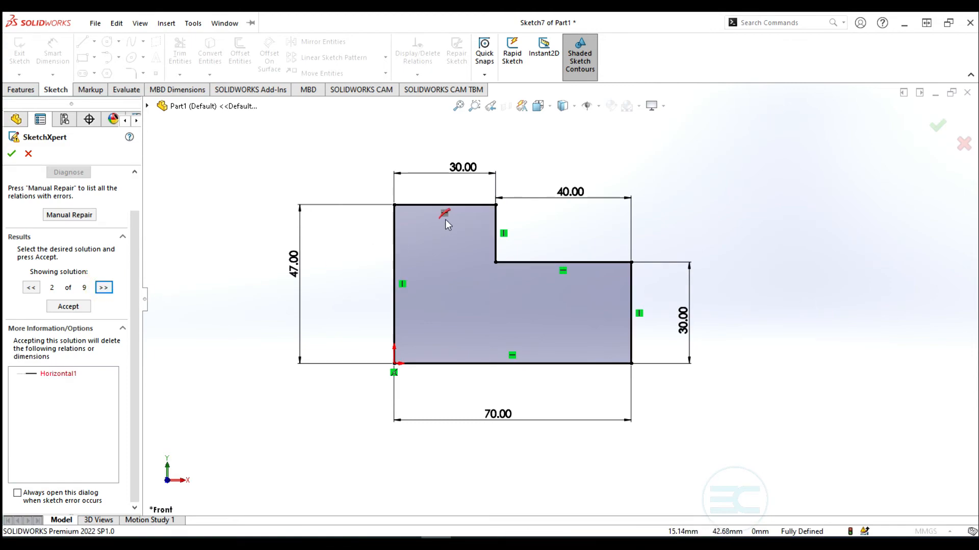
pyautogui.click(104, 289)
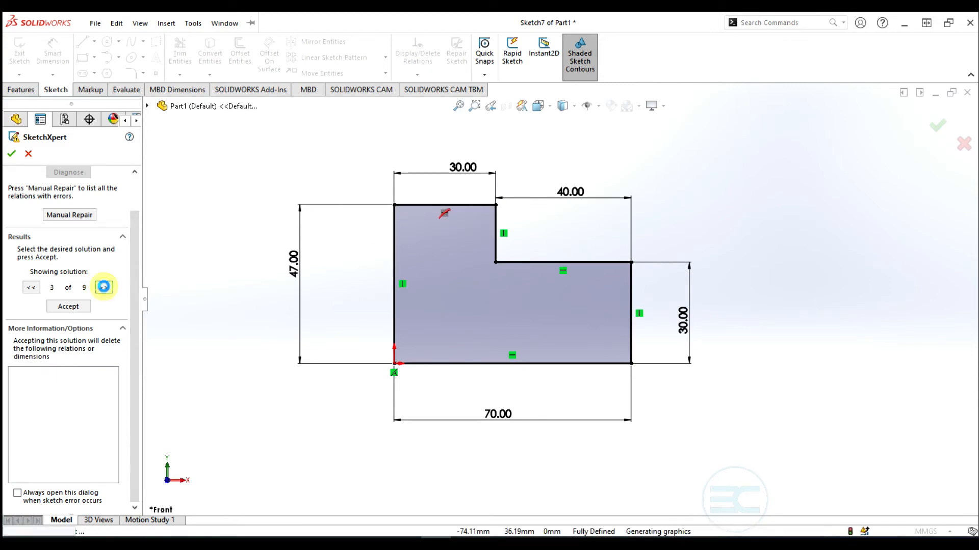
pyautogui.click(104, 289)
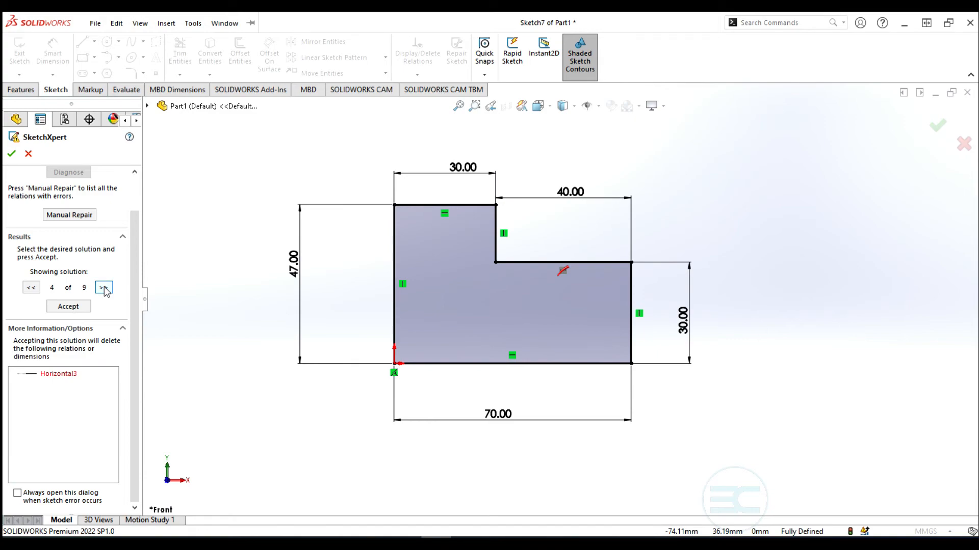
pyautogui.click(104, 289)
pyautogui.click(104, 289)
pyautogui.click(104, 289)
pyautogui.click(104, 289)
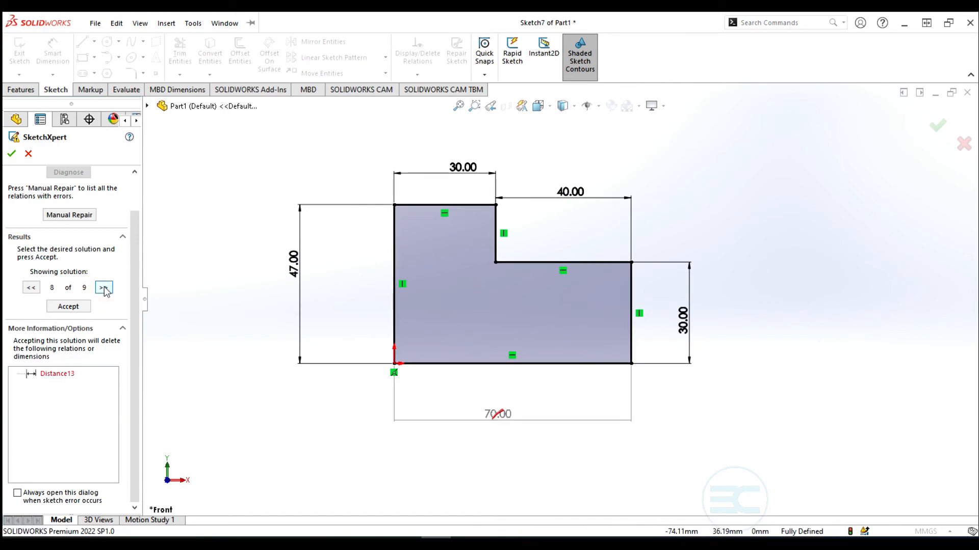
pyautogui.click(104, 289)
pyautogui.click(104, 289)
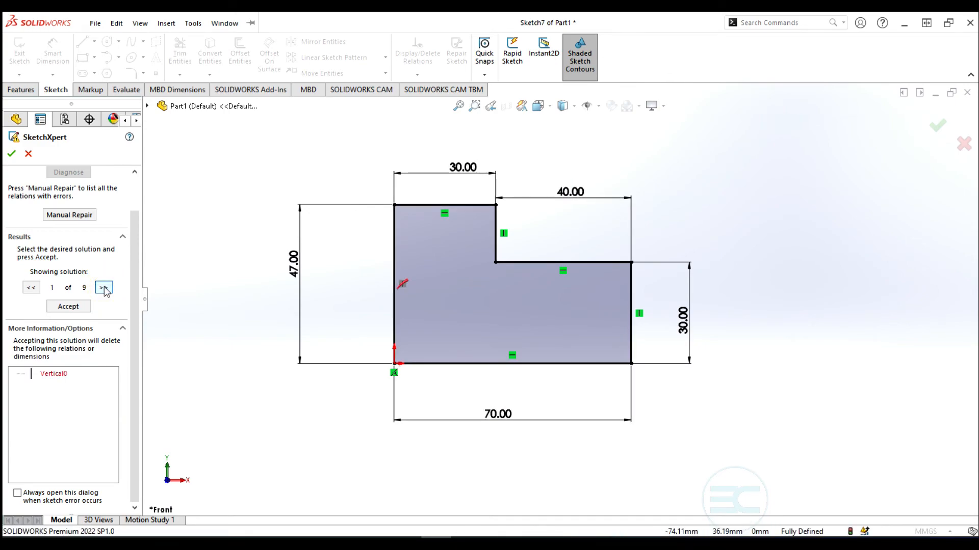
pyautogui.click(33, 287)
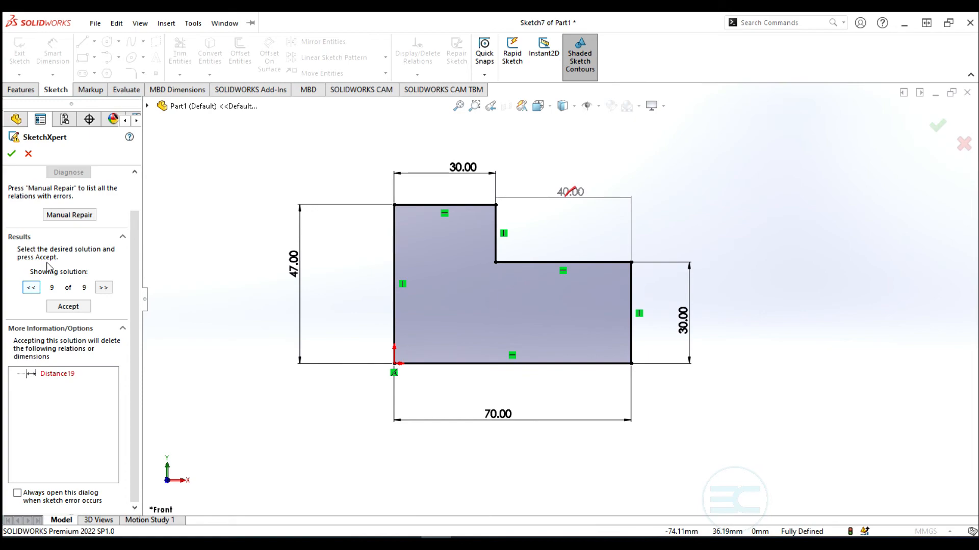
# Use Manual Repair to delete Distance19, the conflicting 40.00 dimension, and close SketchXpert
pyautogui.click(63, 216)
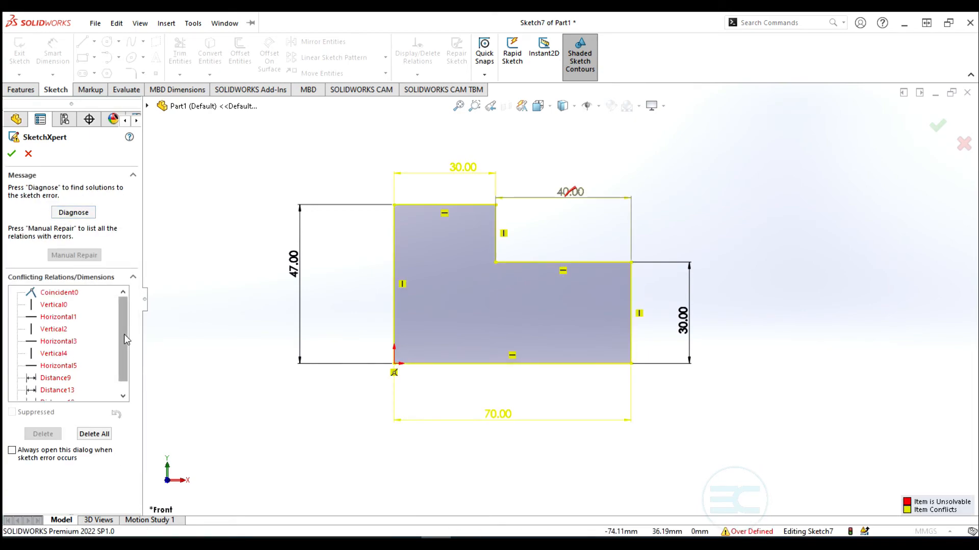
pyautogui.scroll(-1, 120, 329)
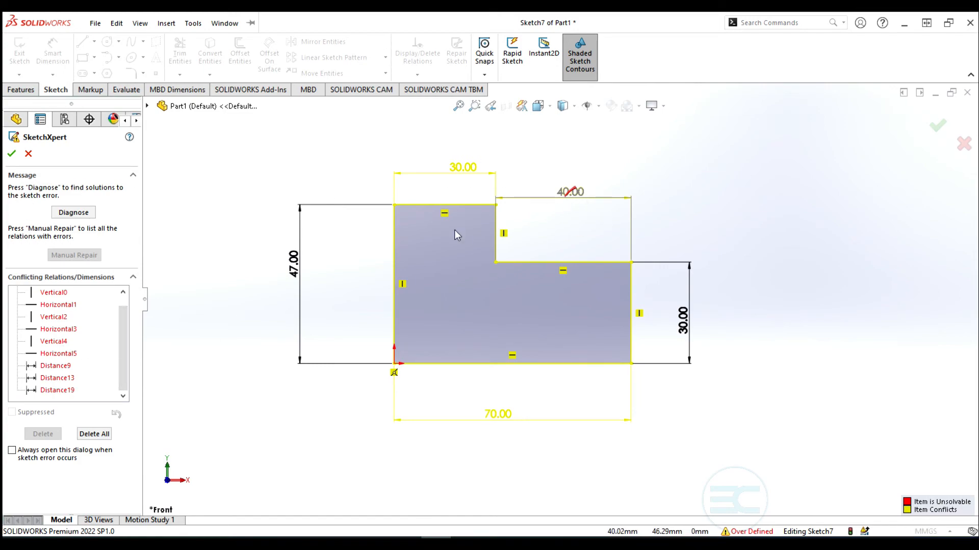
pyautogui.click(56, 390)
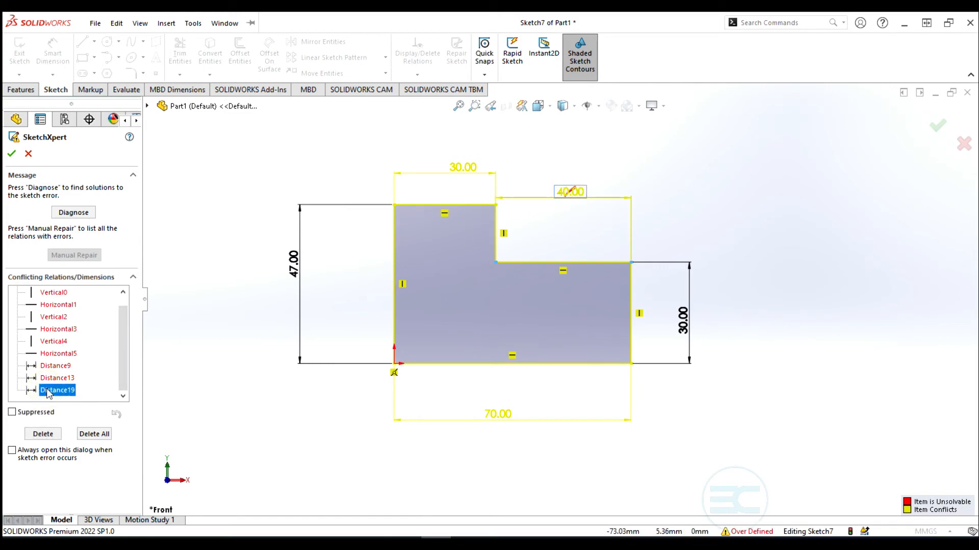
pyautogui.click(42, 435)
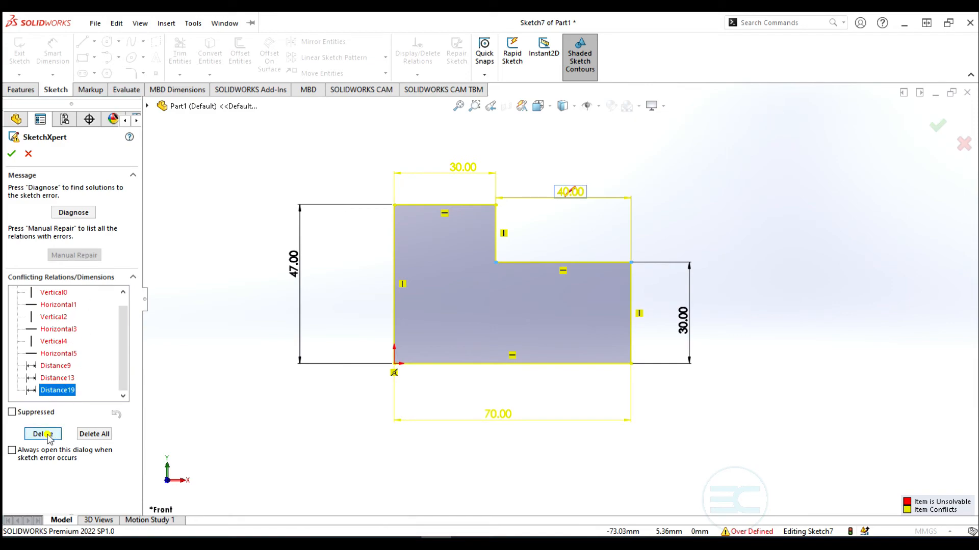
pyautogui.click(10, 154)
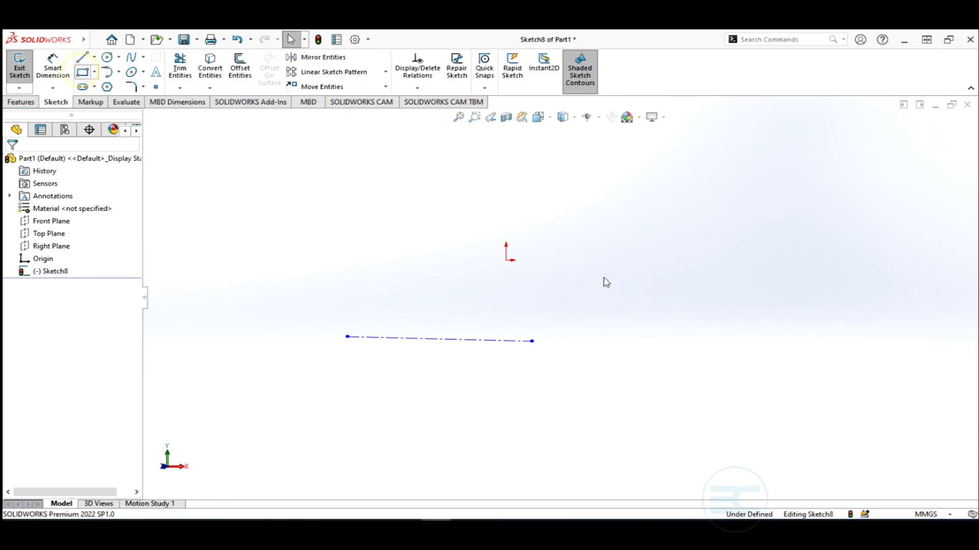
# Draw a rectangle right of the origin and make it construction geometry
pyautogui.click(601, 226)
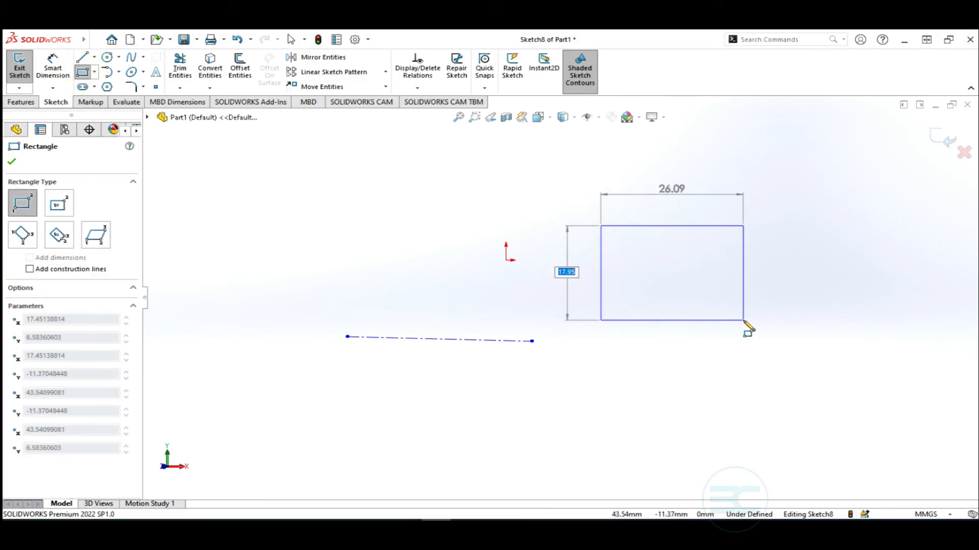
pyautogui.click(743, 321)
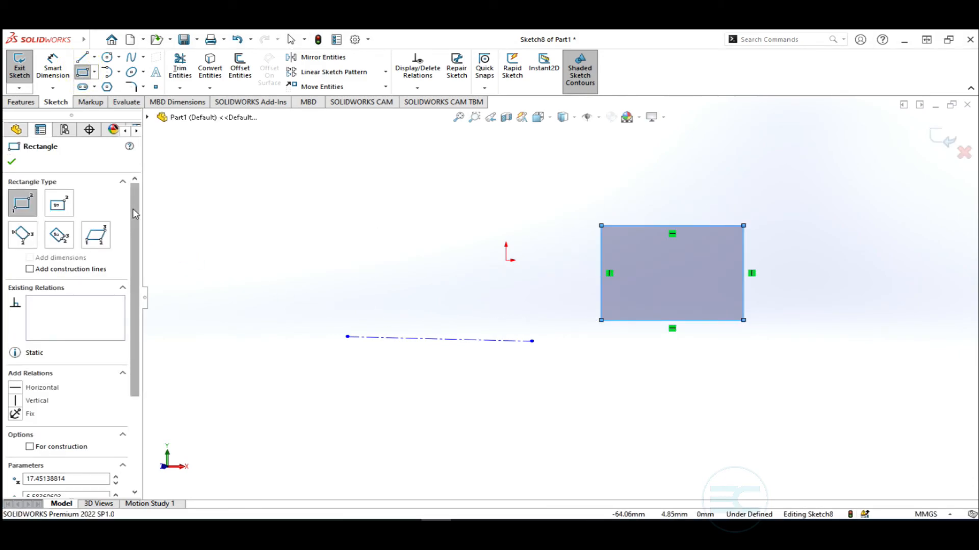
pyautogui.moveTo(132, 209); pyautogui.dragTo(130, 324)
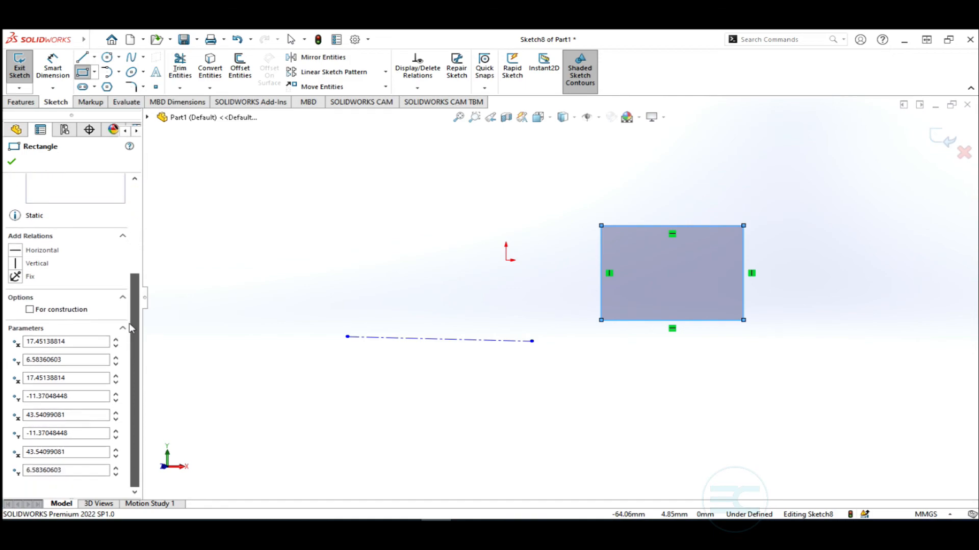
pyautogui.click(29, 309)
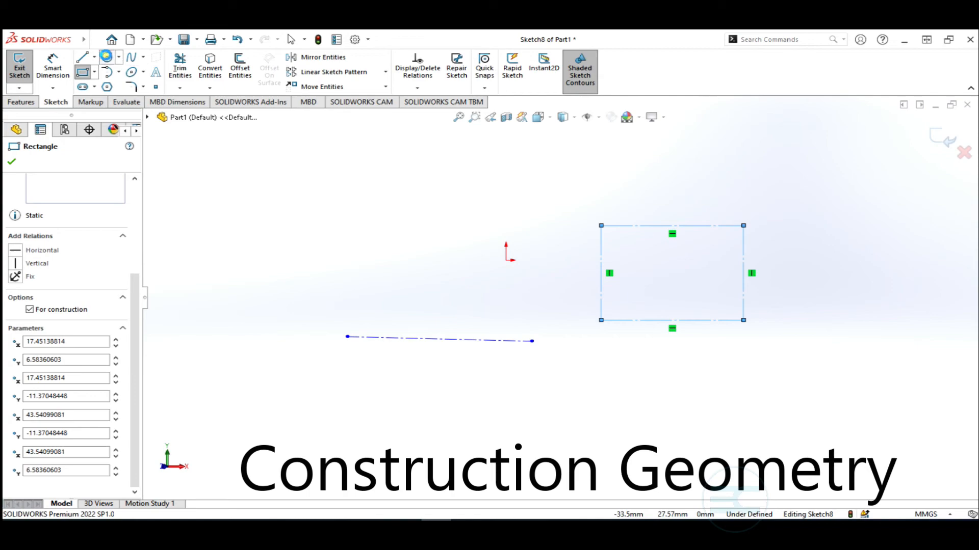
# Draw a circle of about 10.27 mm radius up-left of the origin as construction geometry
pyautogui.click(106, 56)
pyautogui.click(287, 173)
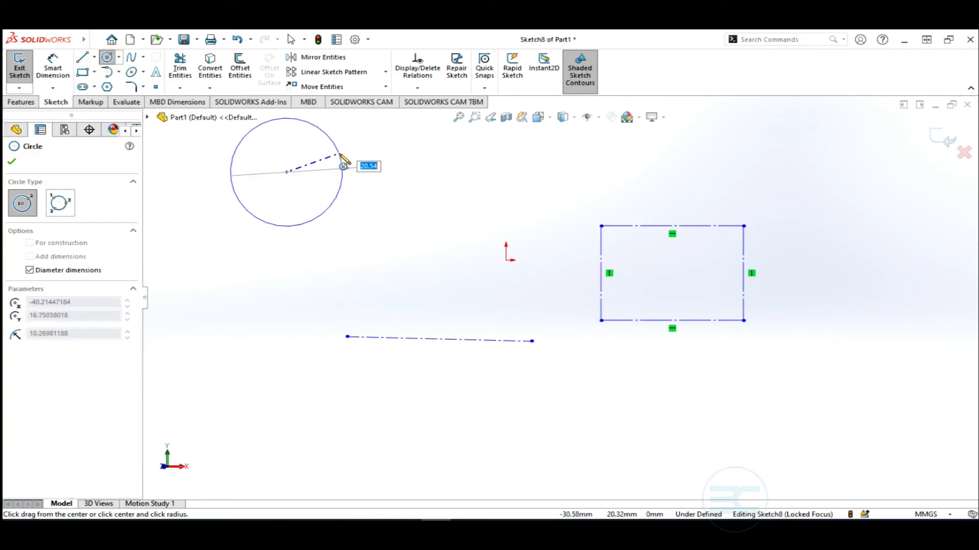
pyautogui.click(343, 164)
pyautogui.press('z')
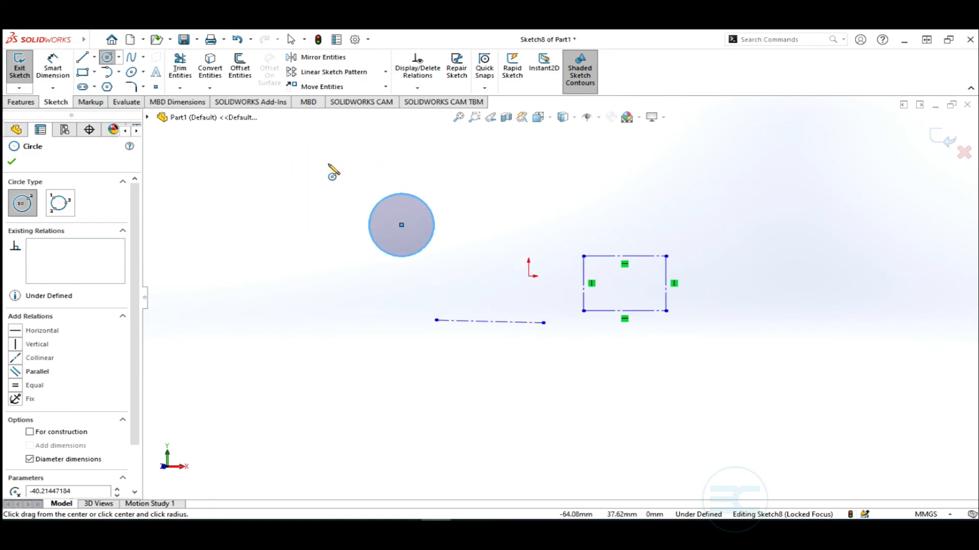
pyautogui.scroll(-3, 332, 172)
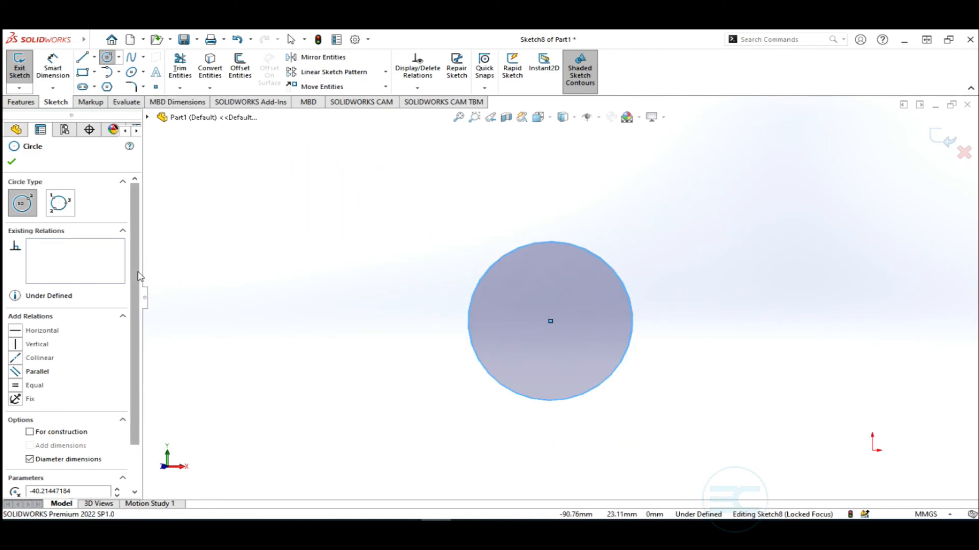
pyautogui.scroll(-2, 135, 275)
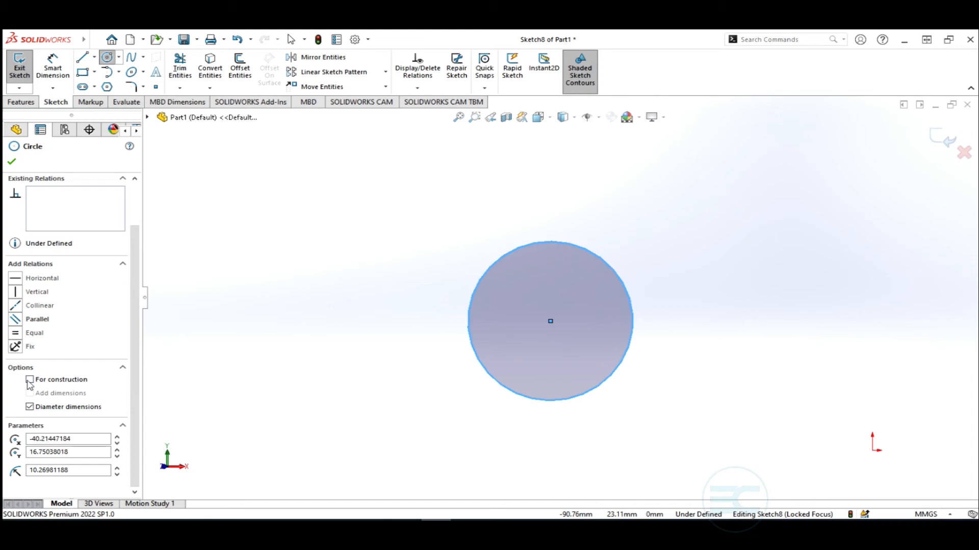
pyautogui.click(29, 380)
pyautogui.press('z')
pyautogui.press('z')
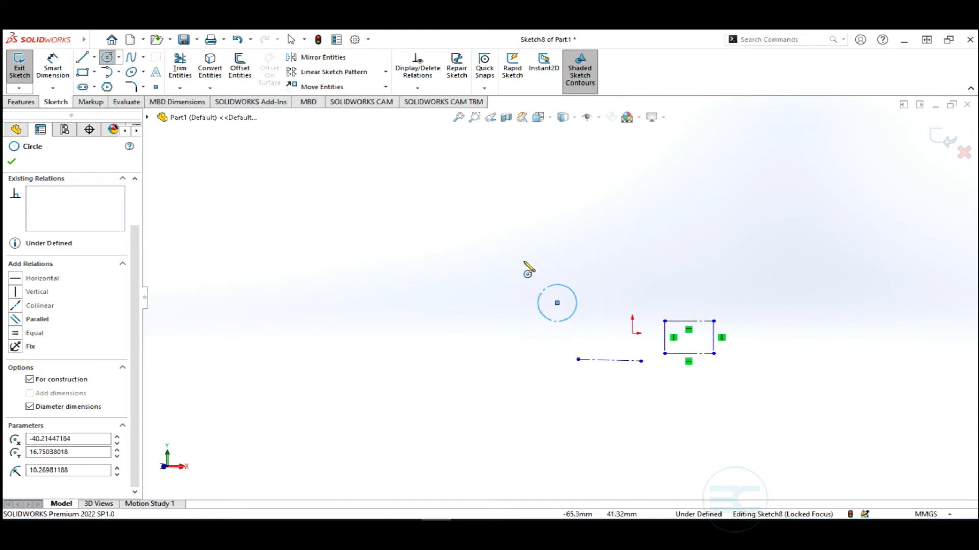
pyautogui.scroll(-5, 683, 285)
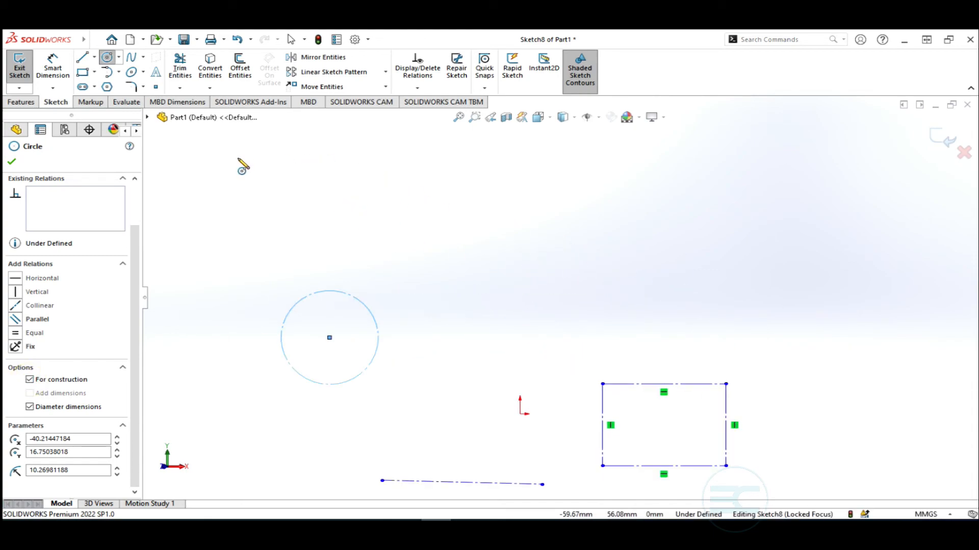
pyautogui.press('Escape')
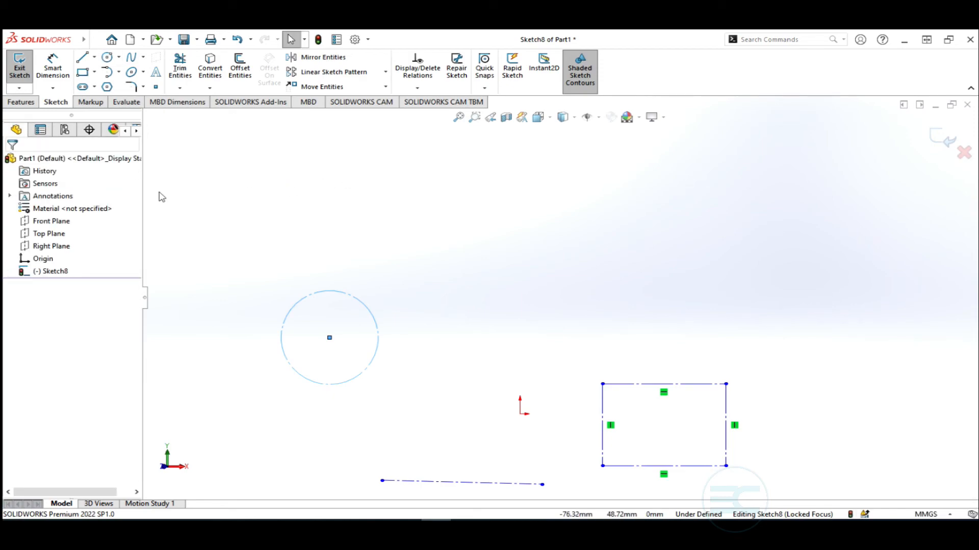
# Draw a slanted line about 35.44 mm long above the circle and mark it For construction
pyautogui.click(82, 57)
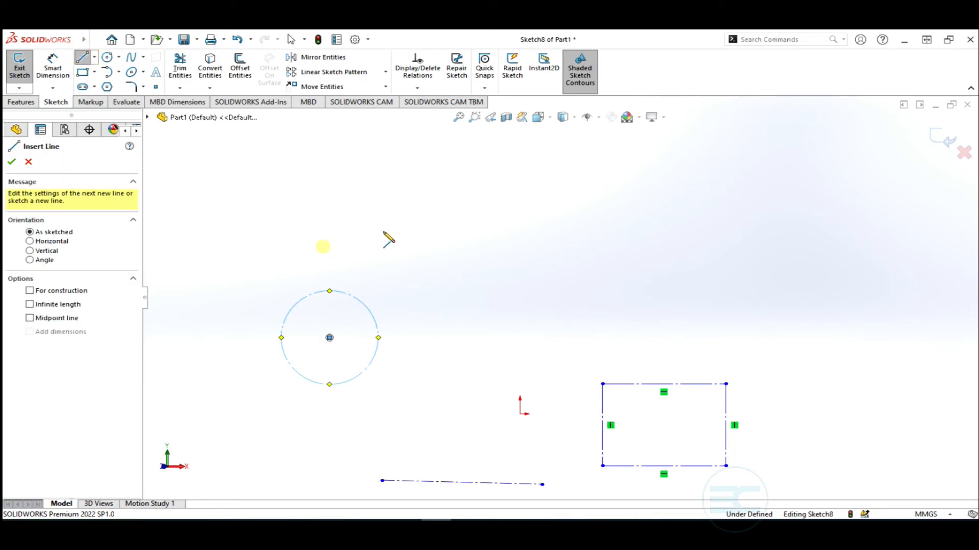
pyautogui.click(483, 198)
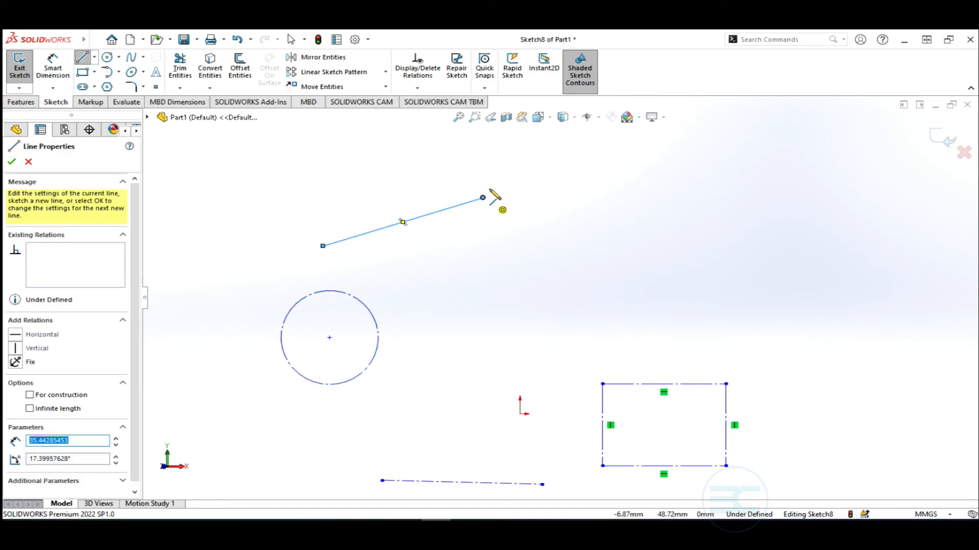
pyautogui.press('Escape')
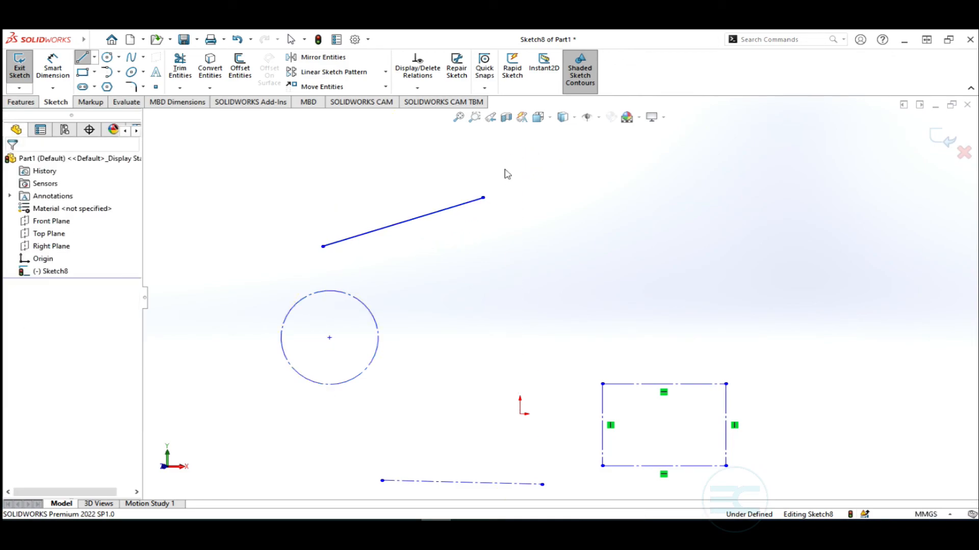
pyautogui.click(426, 220)
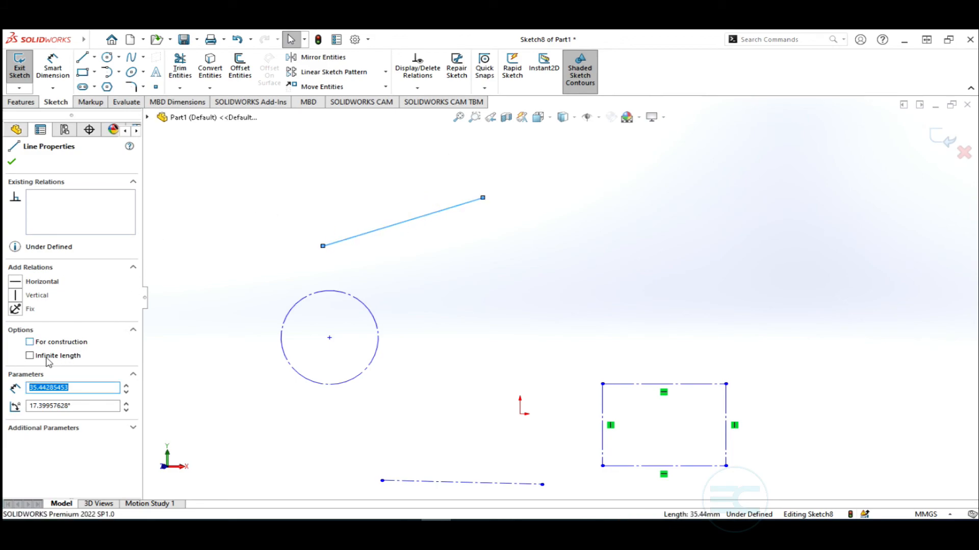
pyautogui.click(30, 342)
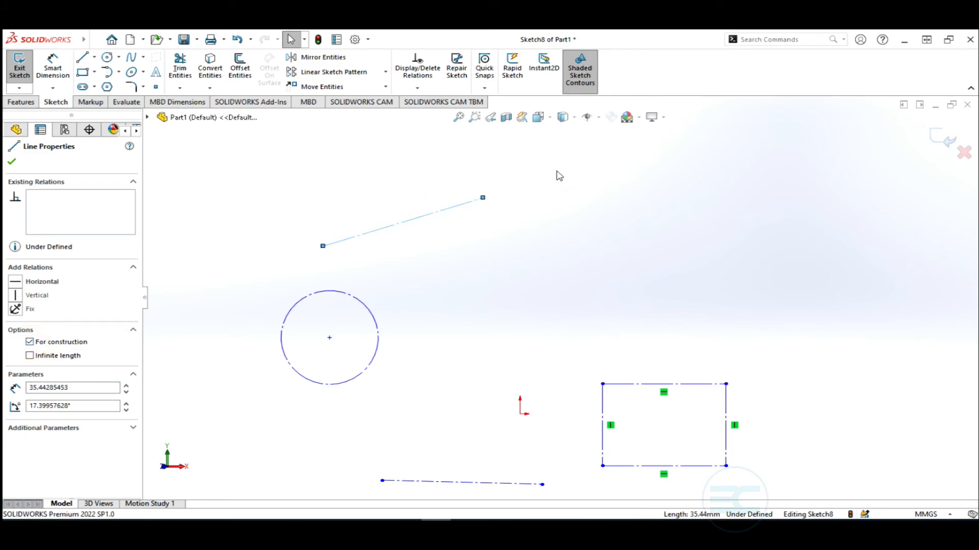
pyautogui.click(271, 186)
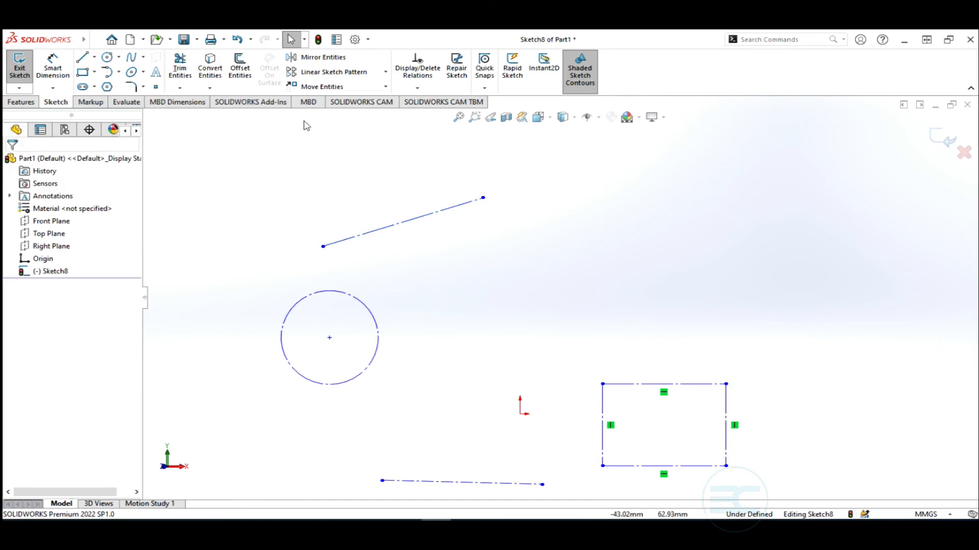
pyautogui.click(95, 59)
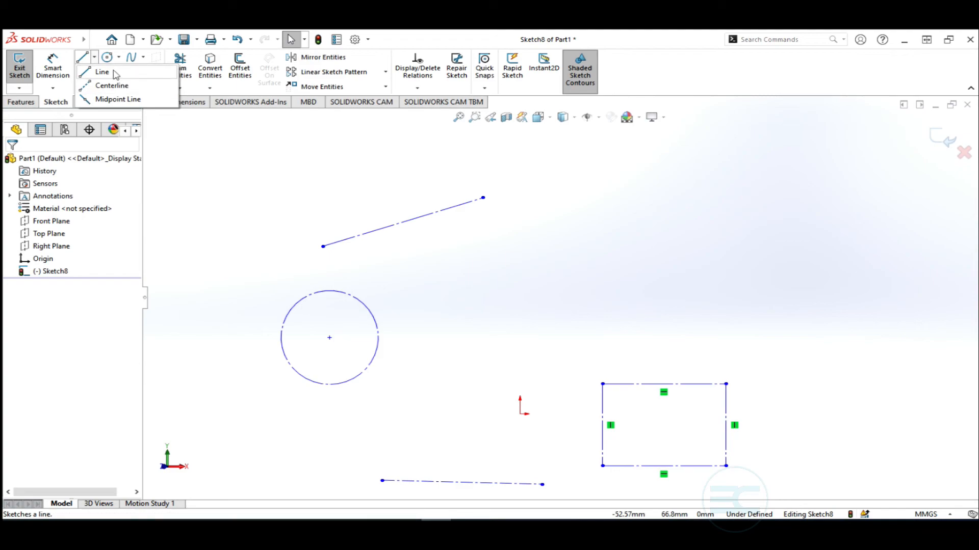
# Sketch a centerline from right of the circle to above the rectangle
pyautogui.click(107, 85)
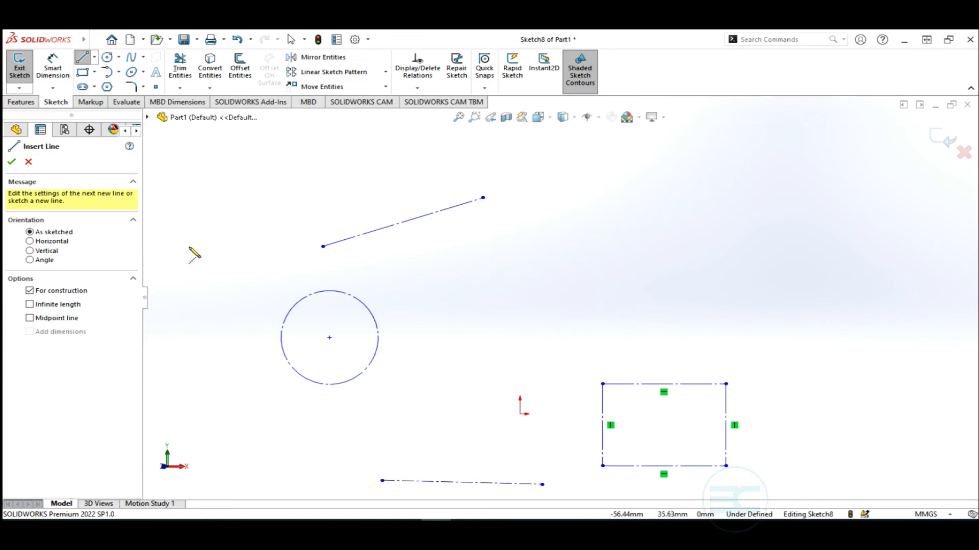
pyautogui.click(466, 291)
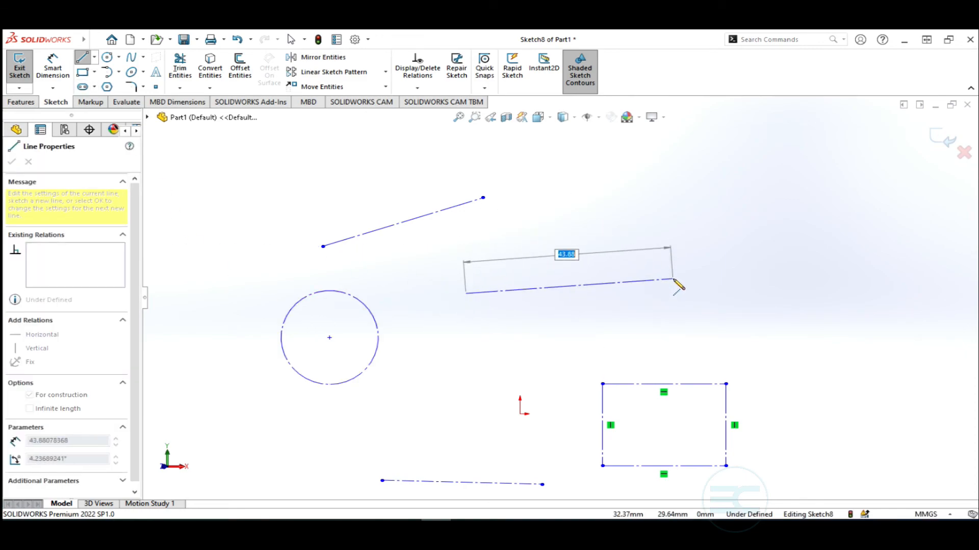
pyautogui.click(672, 279)
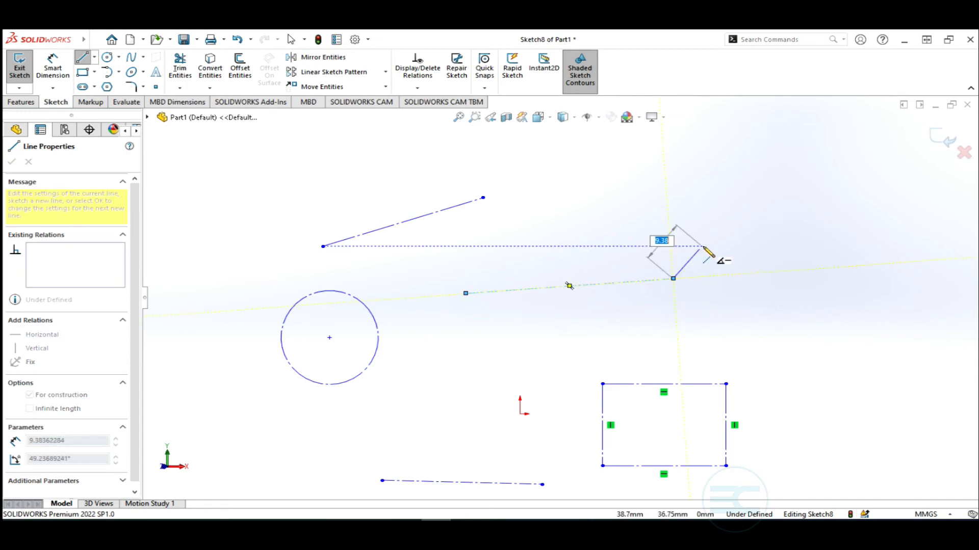
pyautogui.press('Escape')
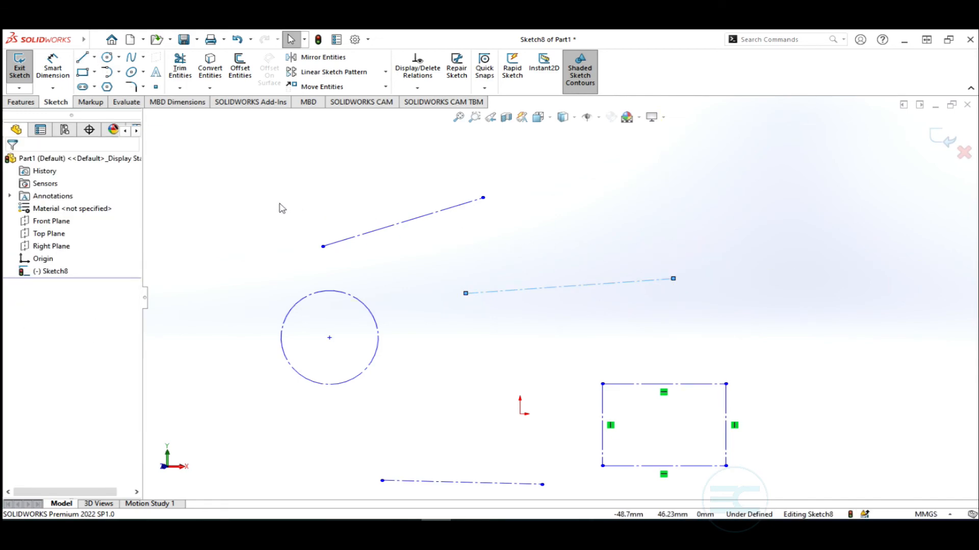
# Sketch a midpoint line from the slanted line's midpoint, cancel a second one, and select the centerline
pyautogui.click(94, 57)
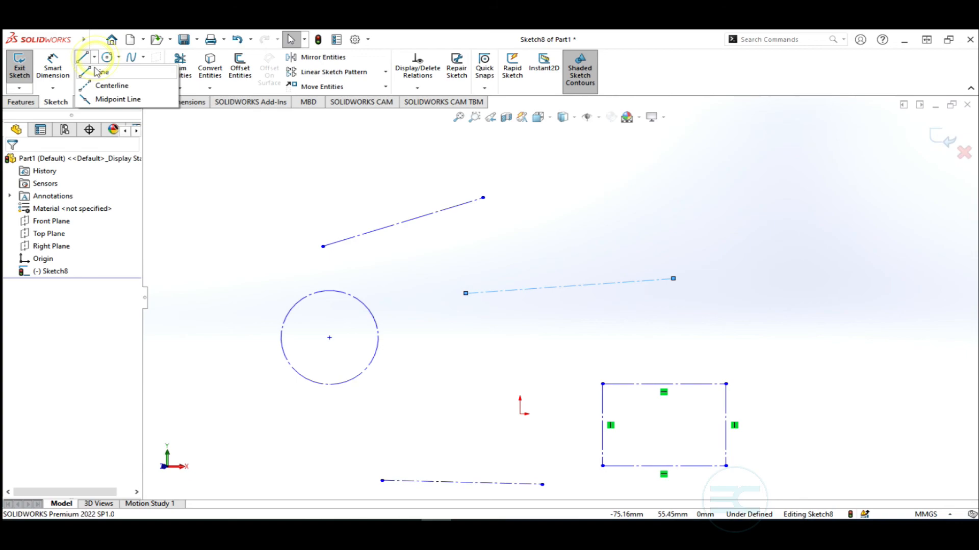
pyautogui.click(107, 100)
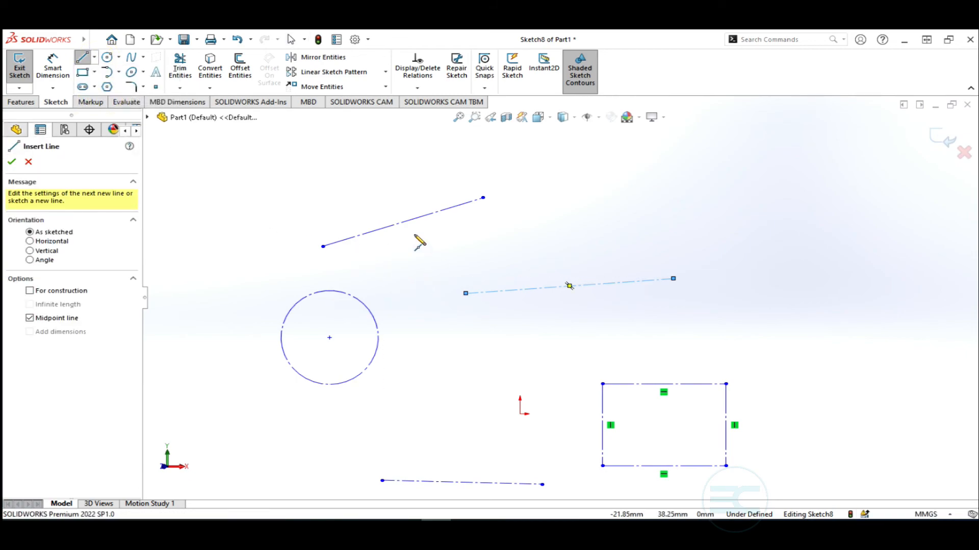
pyautogui.click(402, 223)
pyautogui.click(323, 247)
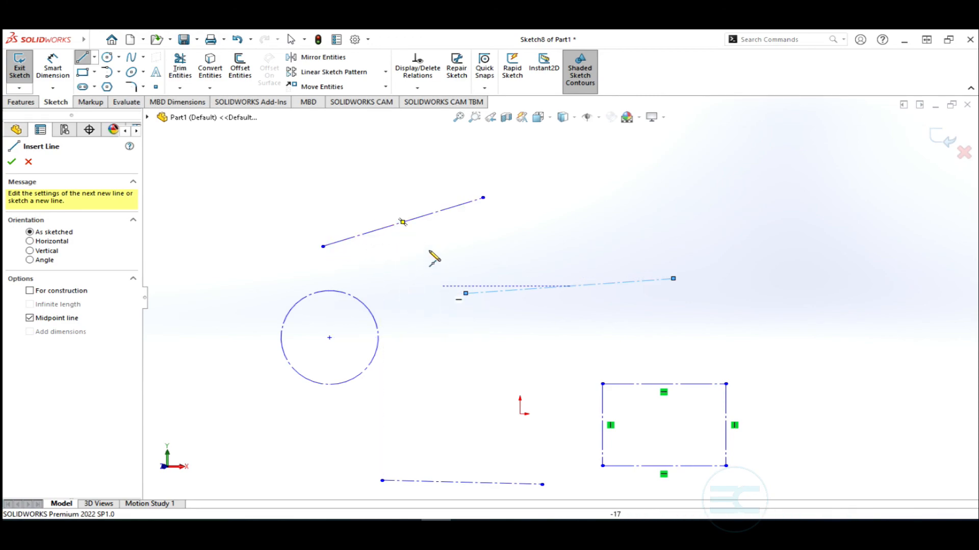
pyautogui.click(402, 223)
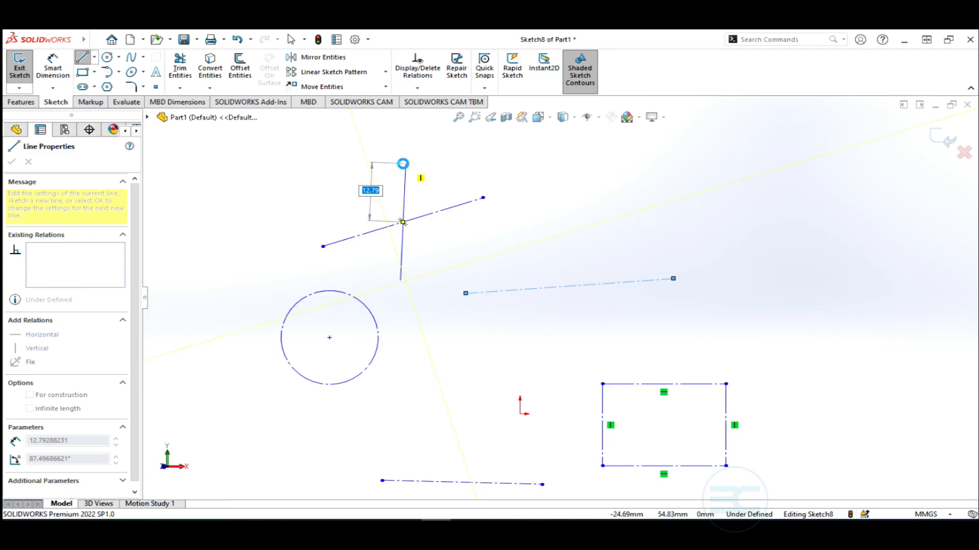
pyautogui.press('Escape')
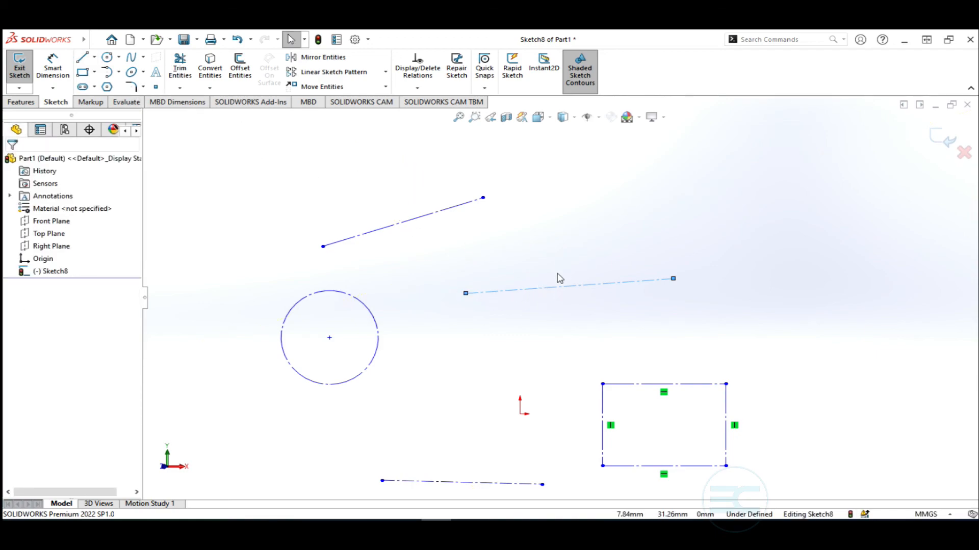
pyautogui.click(569, 286)
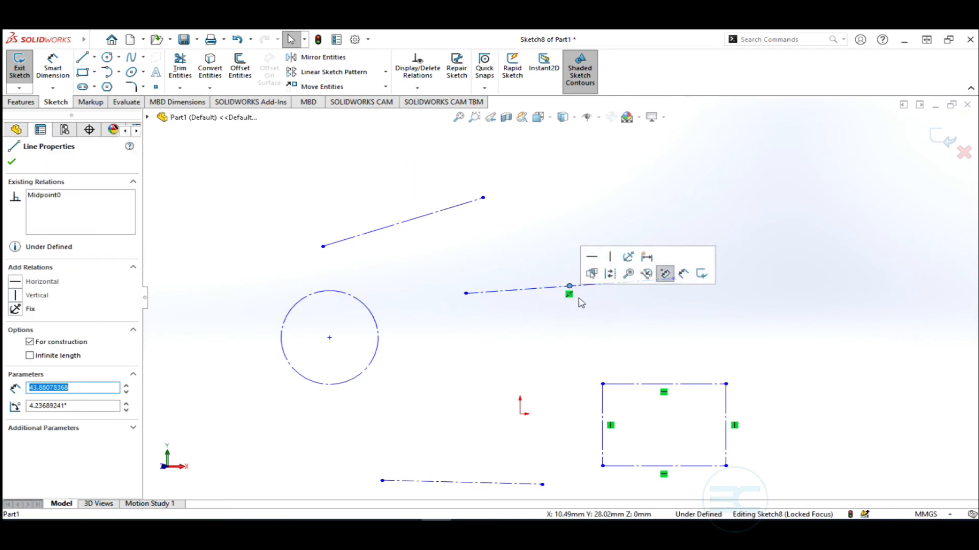
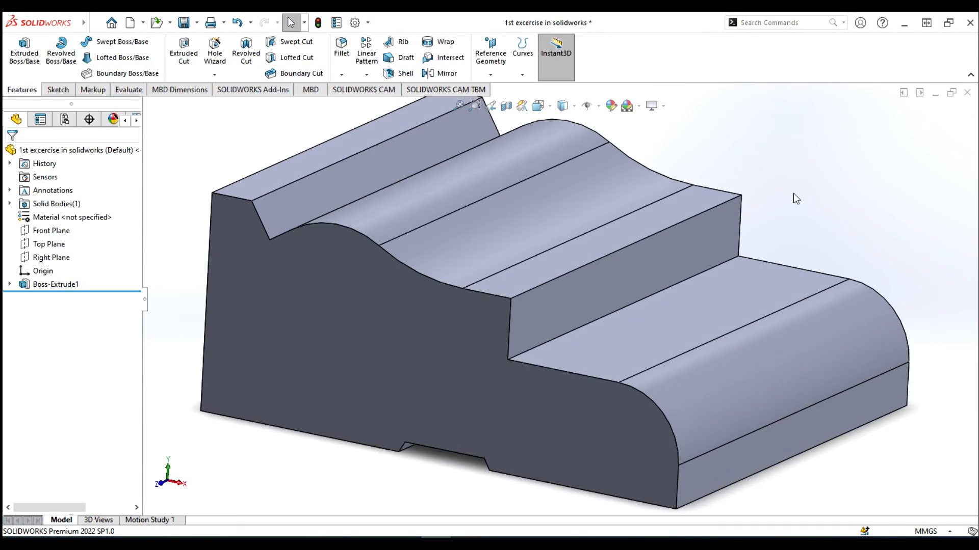
# Zoom in and out around the extruded Boss-Extrude1 solid to inspect its stepped, curved profile
pyautogui.scroll(3, 765, 197)
pyautogui.scroll(-3, 515, 250)
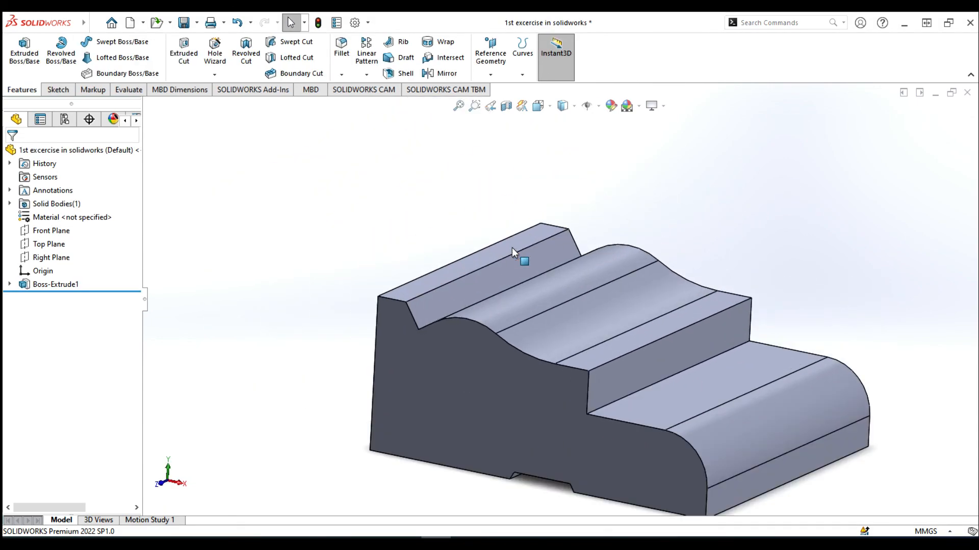
pyautogui.scroll(3, 513, 252)
pyautogui.scroll(2, 514, 250)
pyautogui.scroll(-3, 535, 327)
pyautogui.scroll(3, 574, 306)
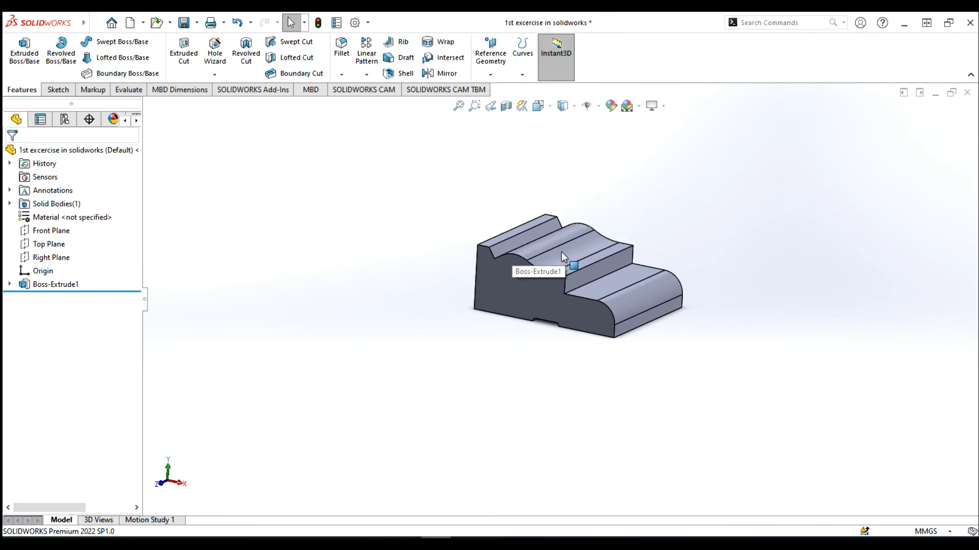
pyautogui.scroll(-3, 562, 252)
pyautogui.scroll(3, 555, 306)
pyautogui.scroll(-4, 567, 388)
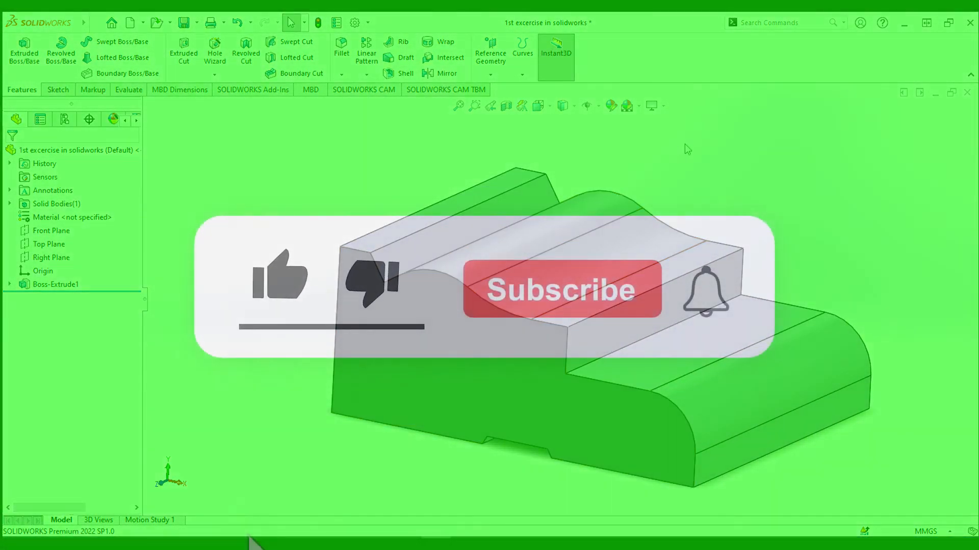